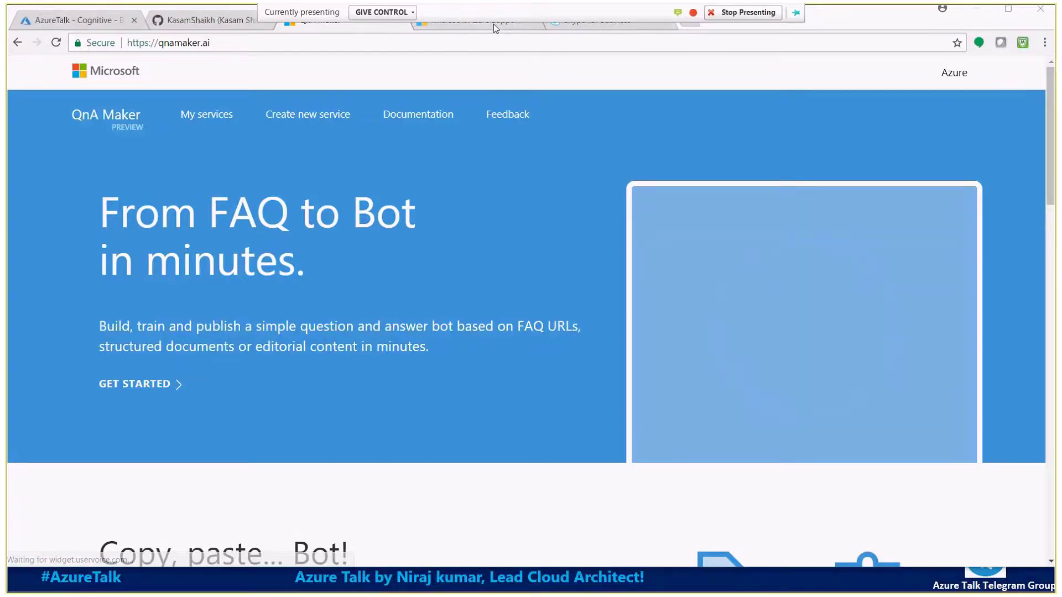
# - Copy the Azure Support FAQs page address from its browser tab
pyautogui.click(493, 25)
pyautogui.moveTo(328, 42); pyautogui.dragTo(126, 43)
pyautogui.hotkey('ctrl', 'c')
pyautogui.moveTo(313, 9)
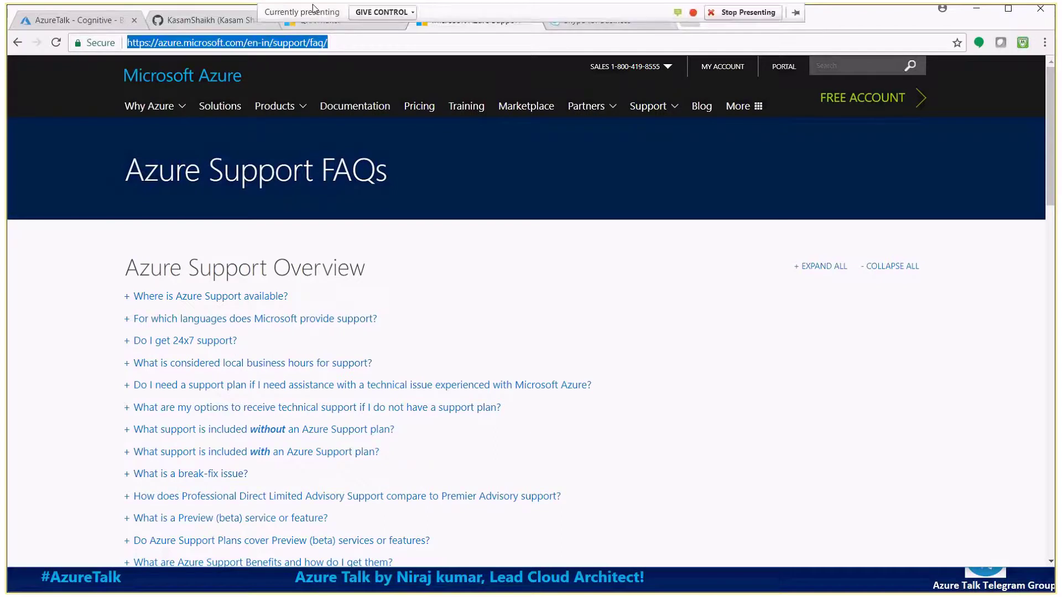
pyautogui.click(336, 27)
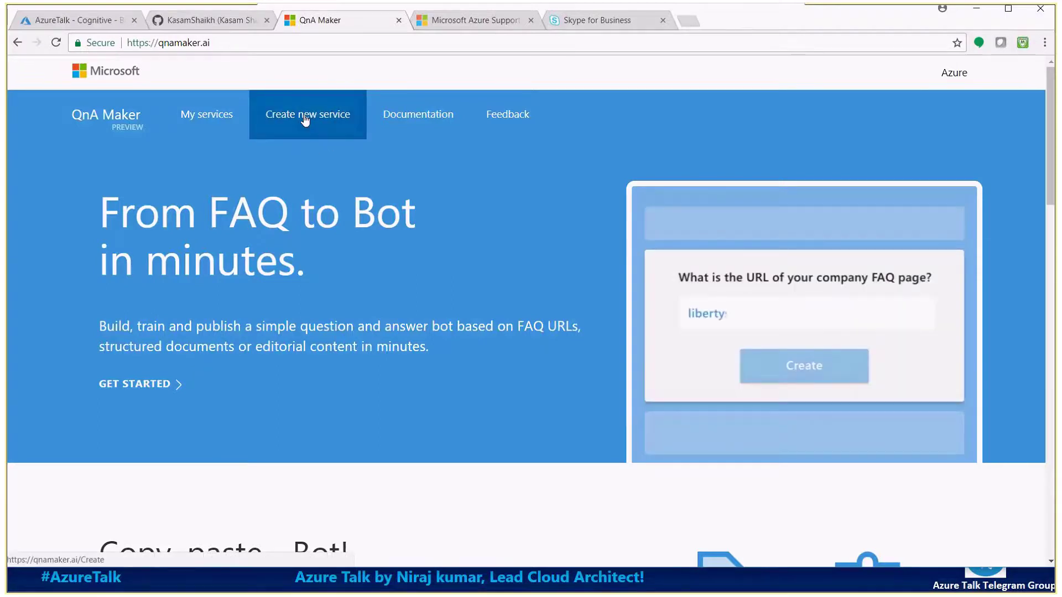
# - Start a new QnA service and enter Azuretalkdemo as its service name
pyautogui.click(305, 119)
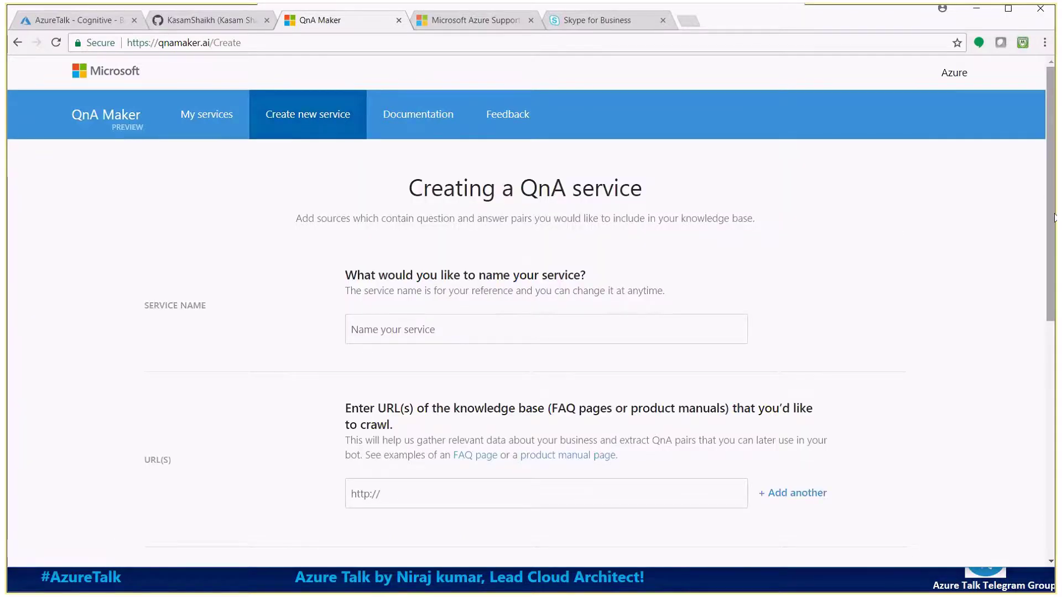
pyautogui.scroll(-3, 525, 309)
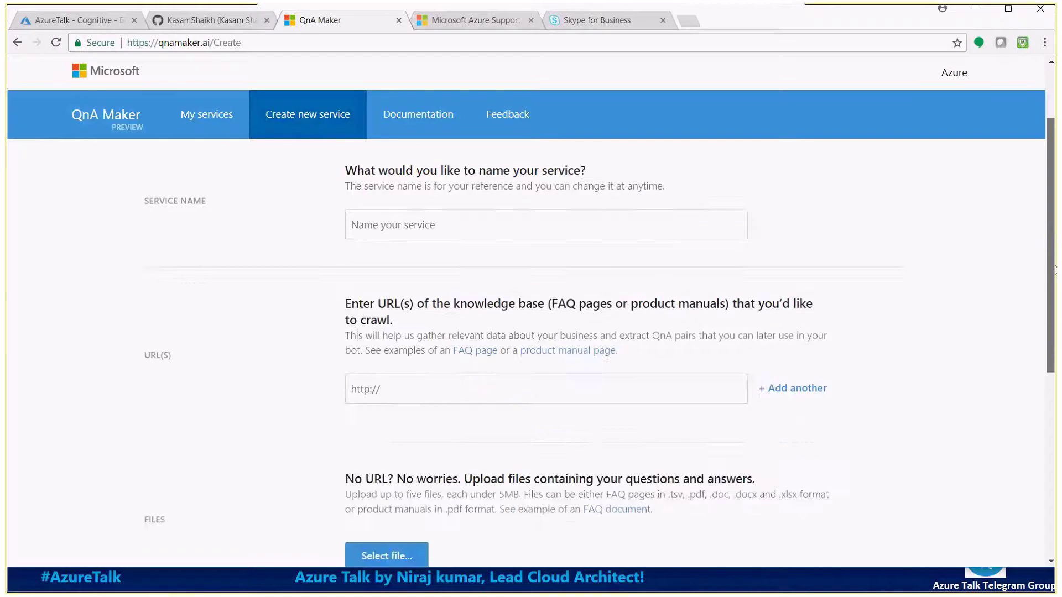
pyautogui.scroll(3, 421, 312)
pyautogui.click(417, 327)
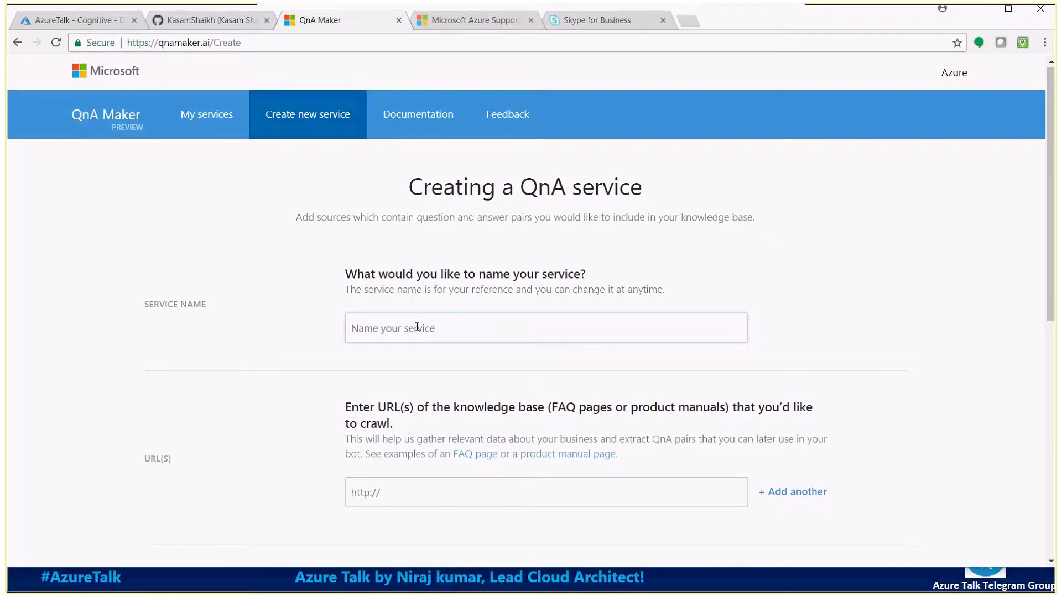
pyautogui.write('Azuretalkdemo')
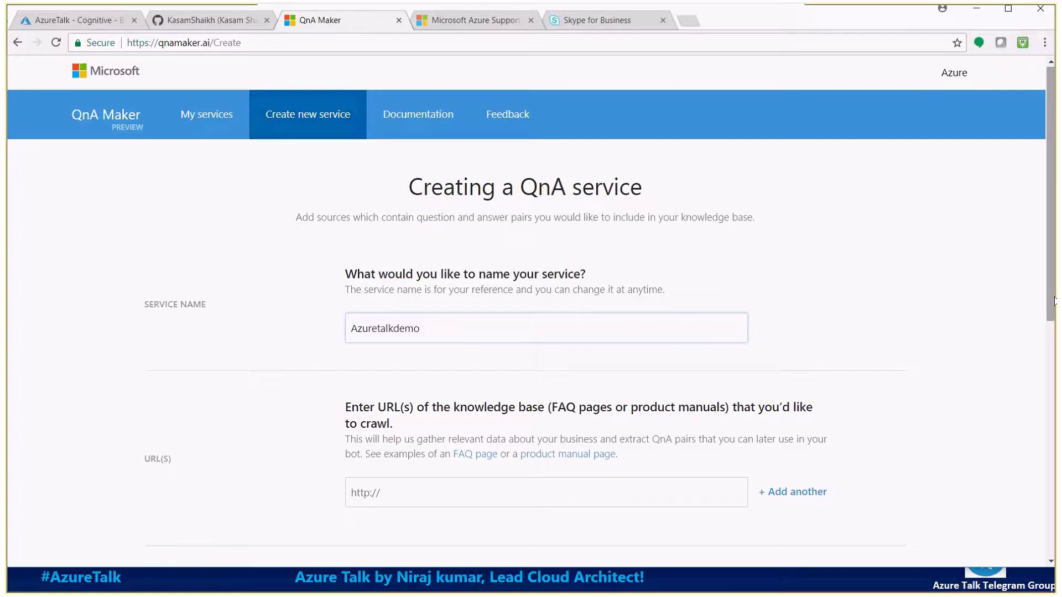
pyautogui.moveTo(1053, 300); pyautogui.dragTo(1055, 420)
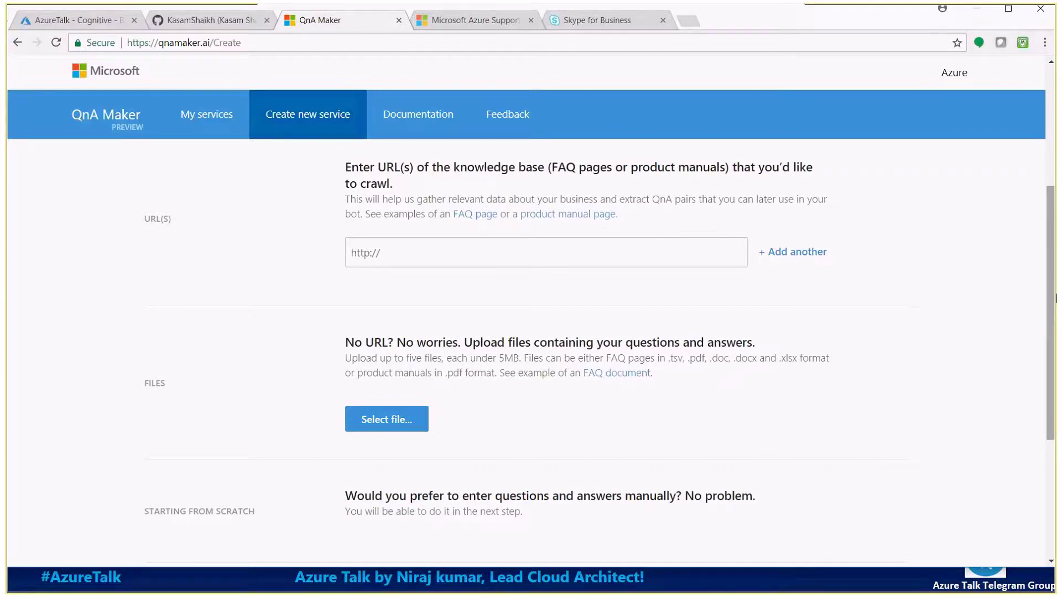
pyautogui.moveTo(1055, 299); pyautogui.dragTo(1055, 315)
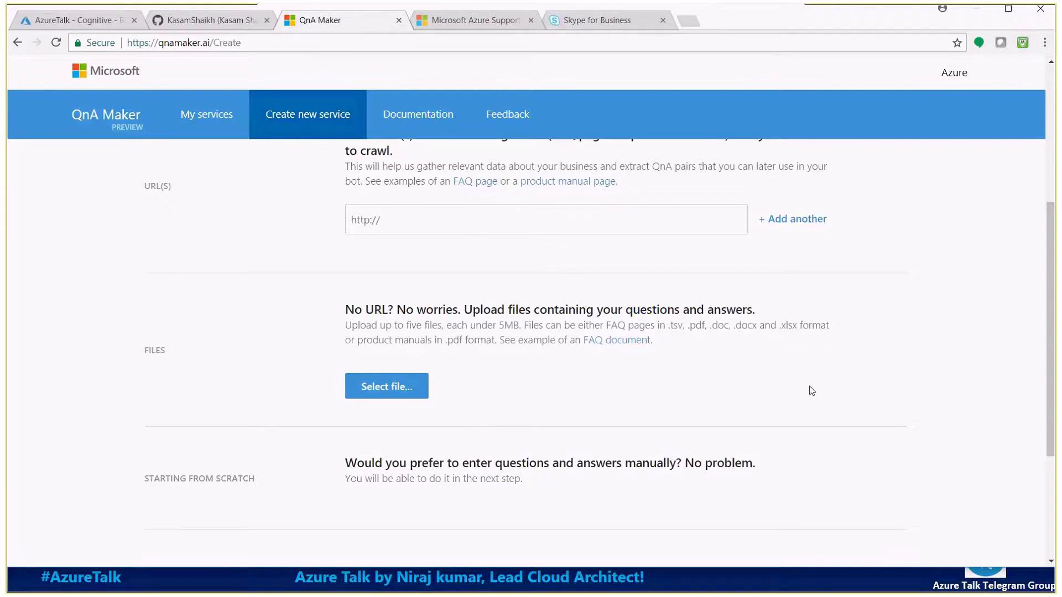
pyautogui.moveTo(1057, 255); pyautogui.dragTo(707, 305)
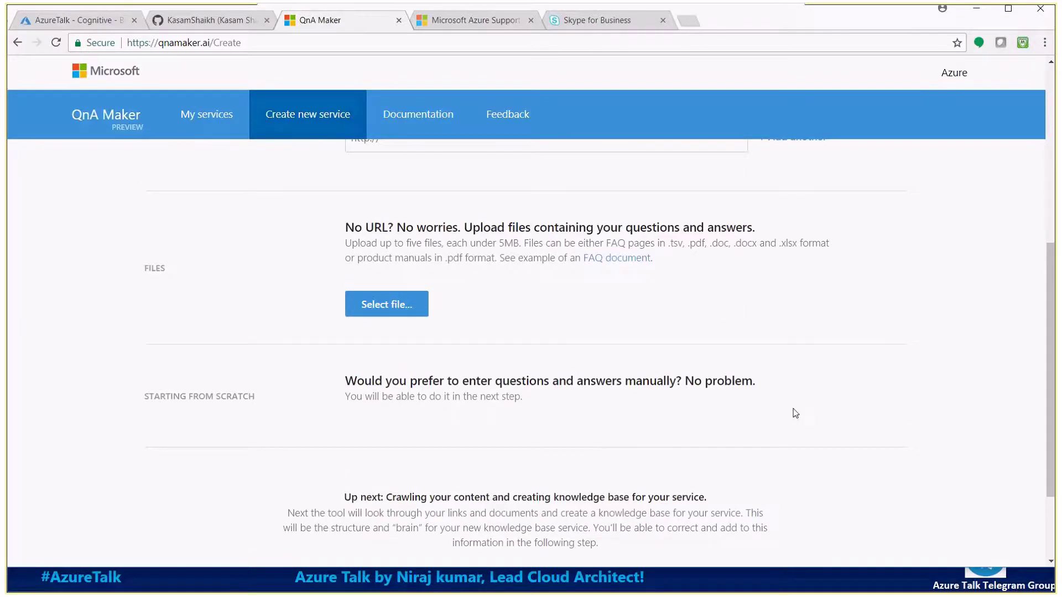
pyautogui.moveTo(1053, 350); pyautogui.dragTo(1053, 269)
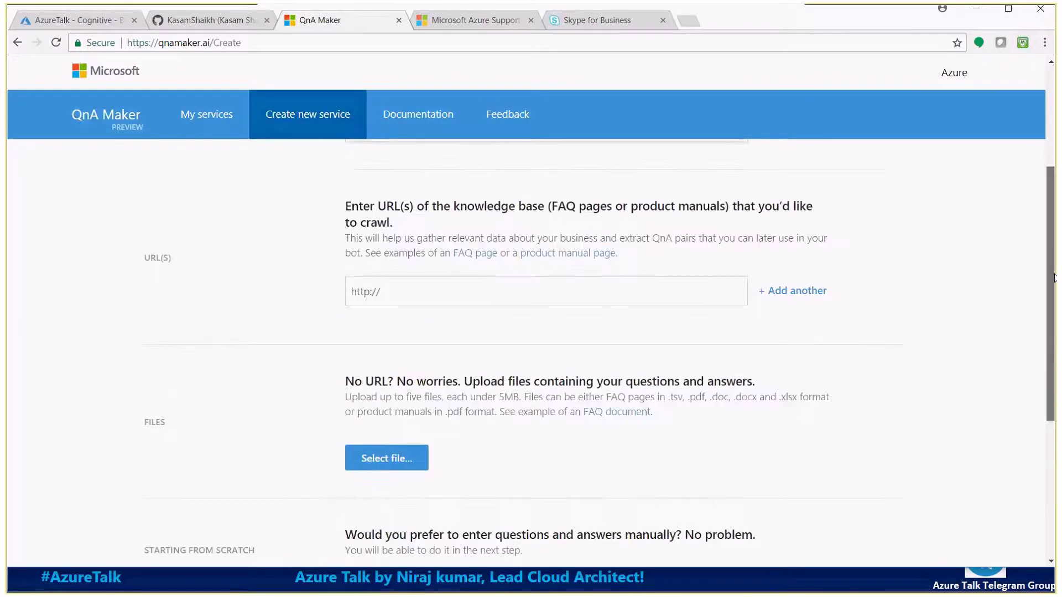
pyautogui.click(379, 290)
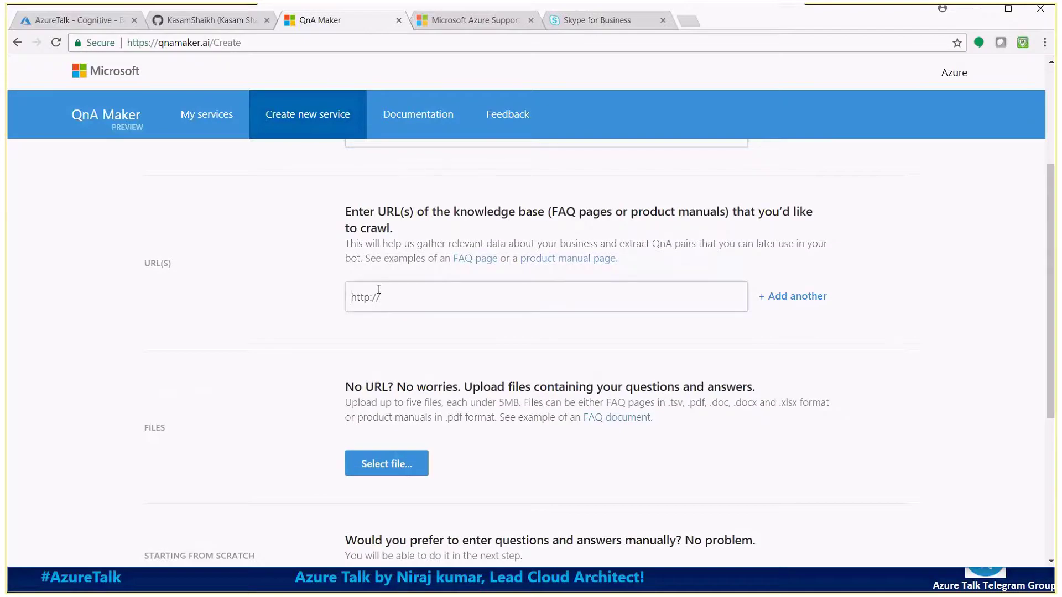
pyautogui.hotkey('ctrl', 'v')
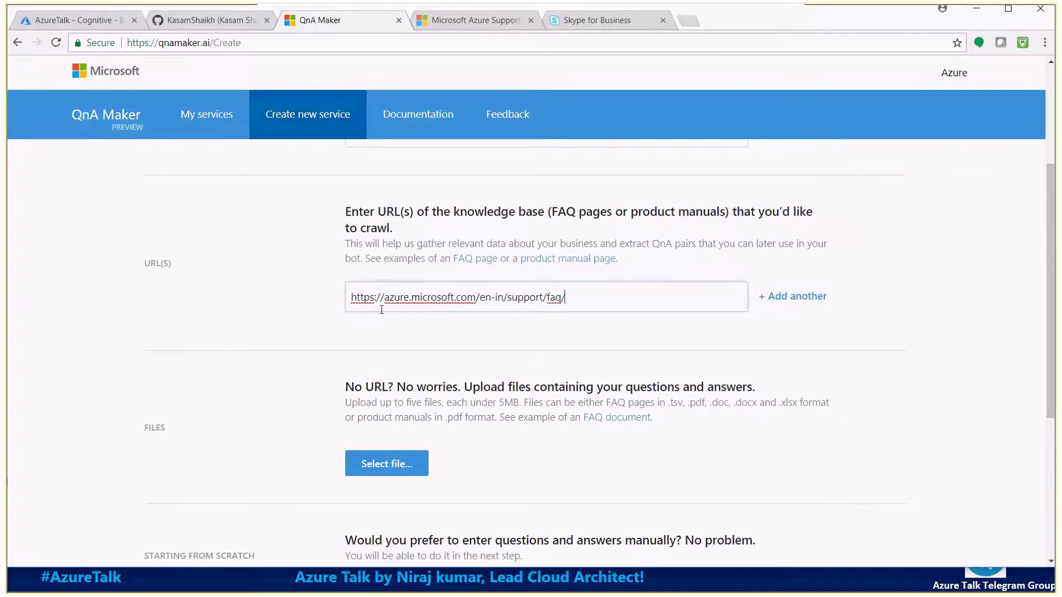
pyautogui.click(490, 21)
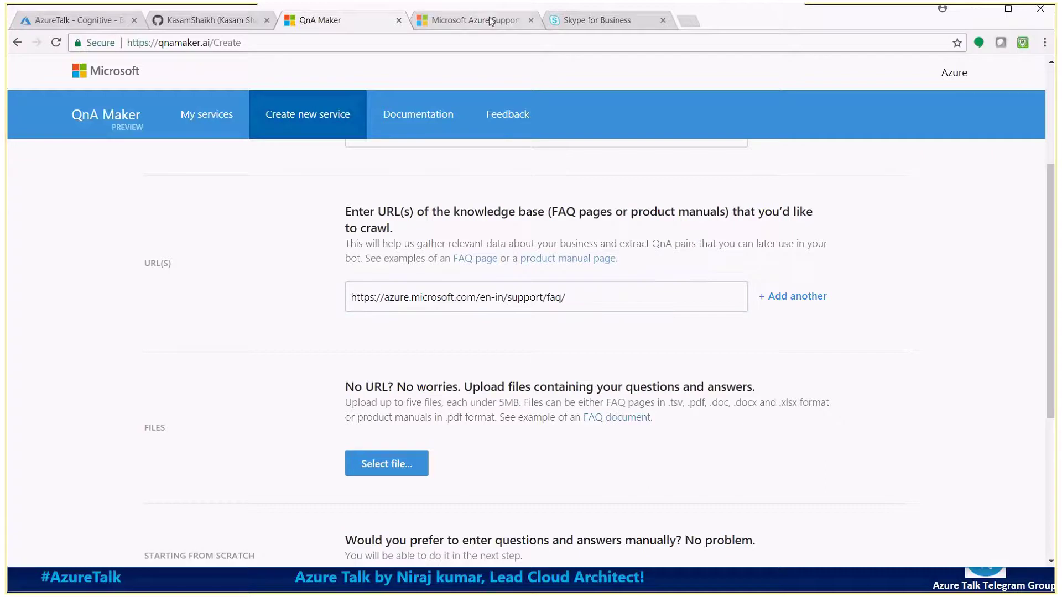
pyautogui.click(490, 21)
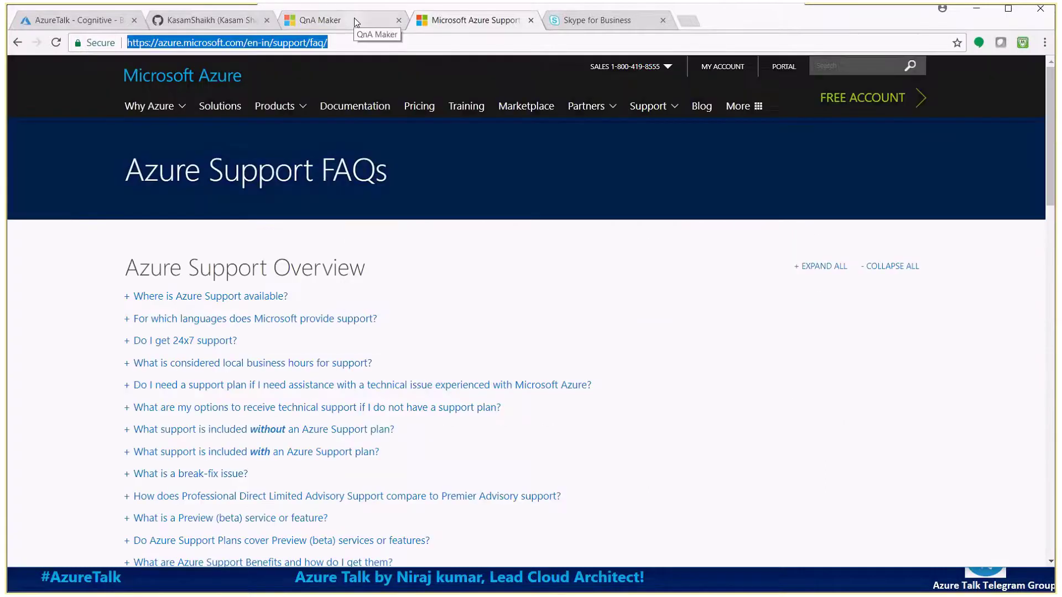
pyautogui.click(354, 21)
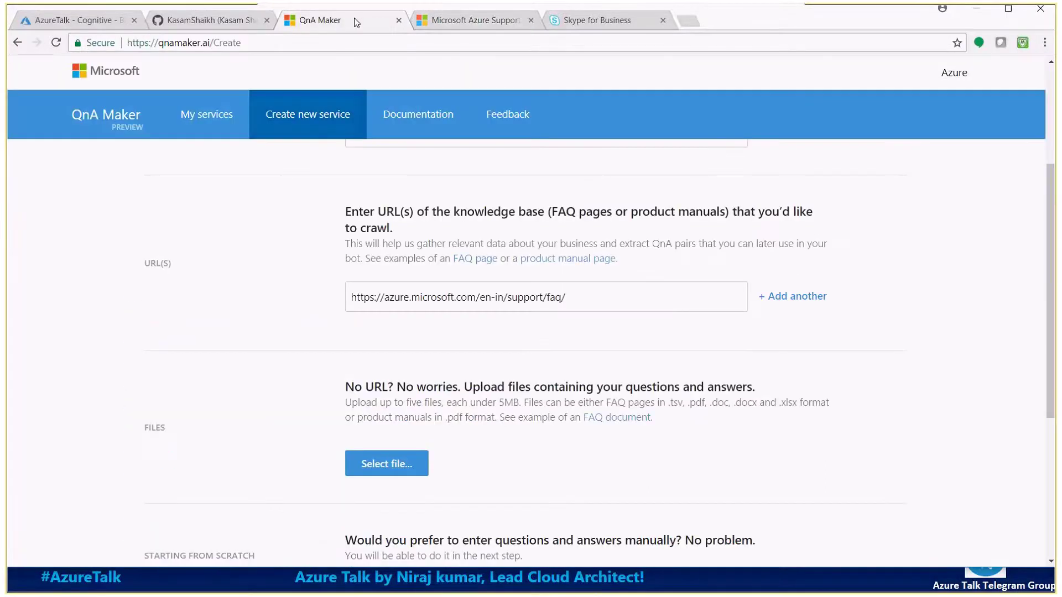
pyautogui.click(802, 301)
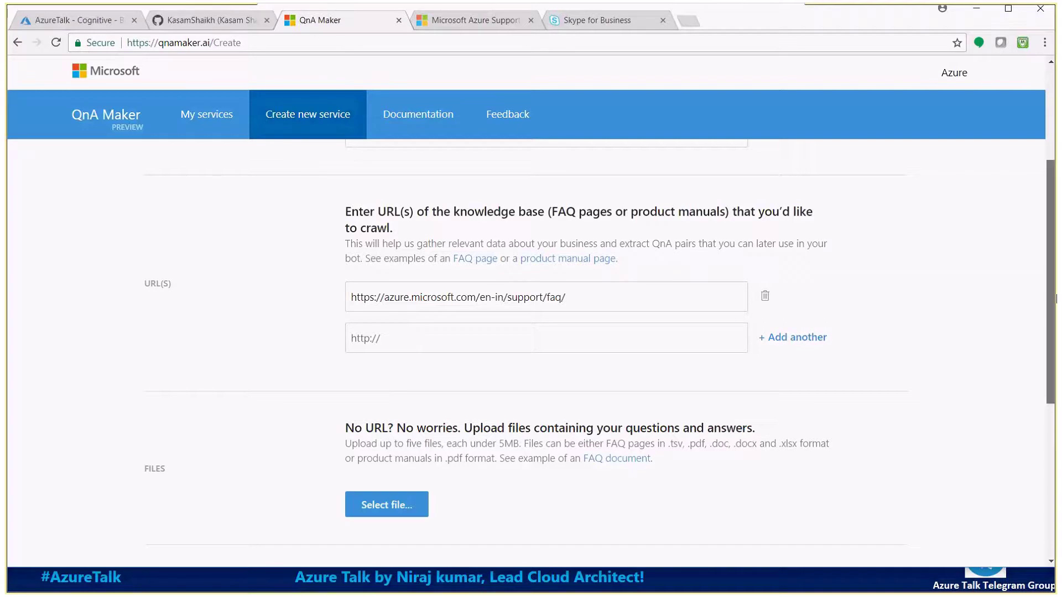
pyautogui.scroll(-2, 1055, 298)
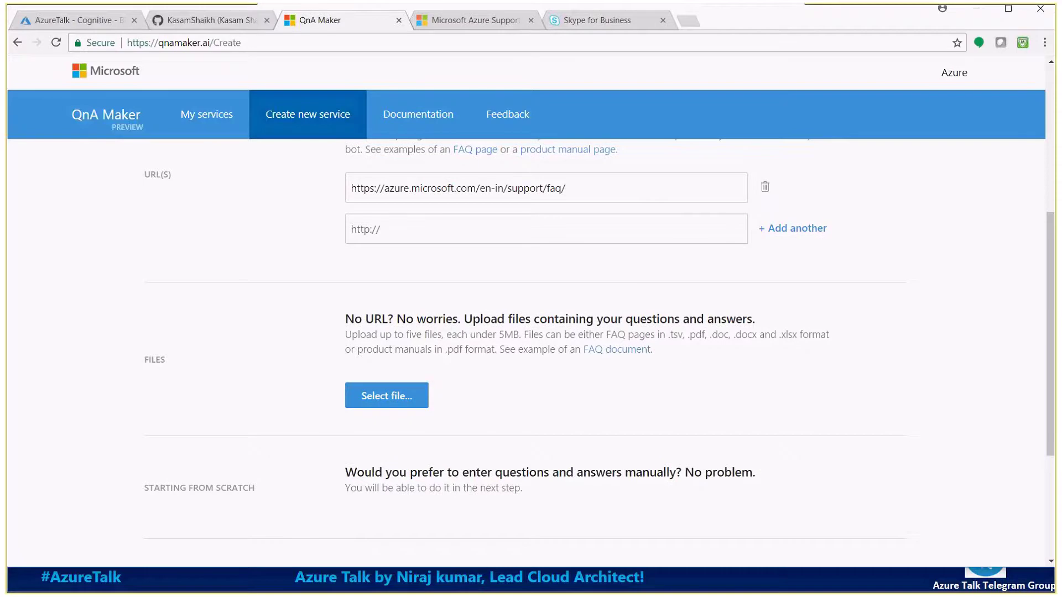
# - Upload demo-bot.docx (14KB) and demo-faq.tsv (1KB) as knowledge-base source files
pyautogui.click(401, 399)
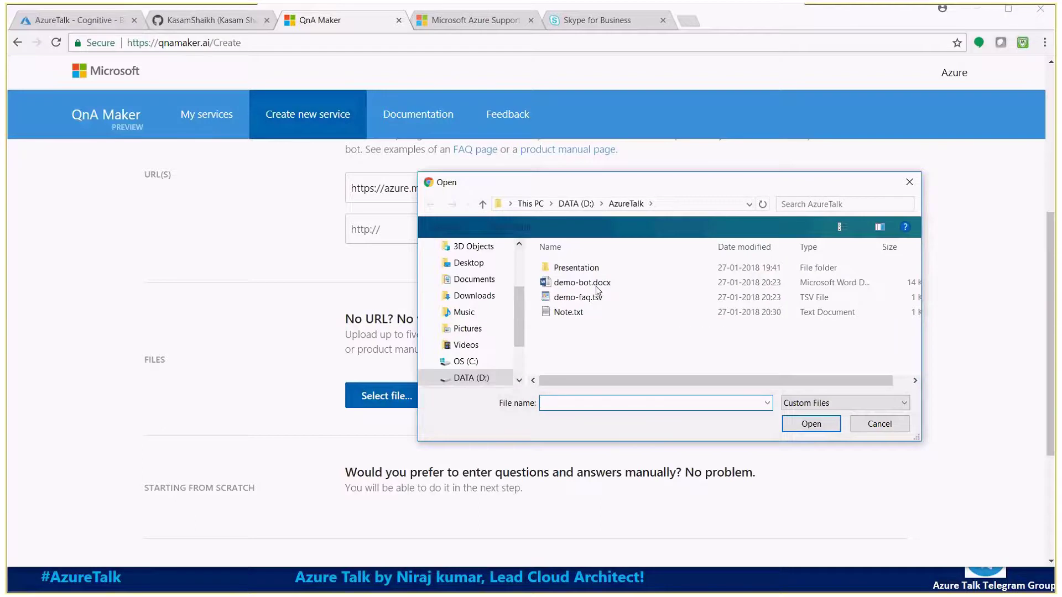
pyautogui.click(596, 285)
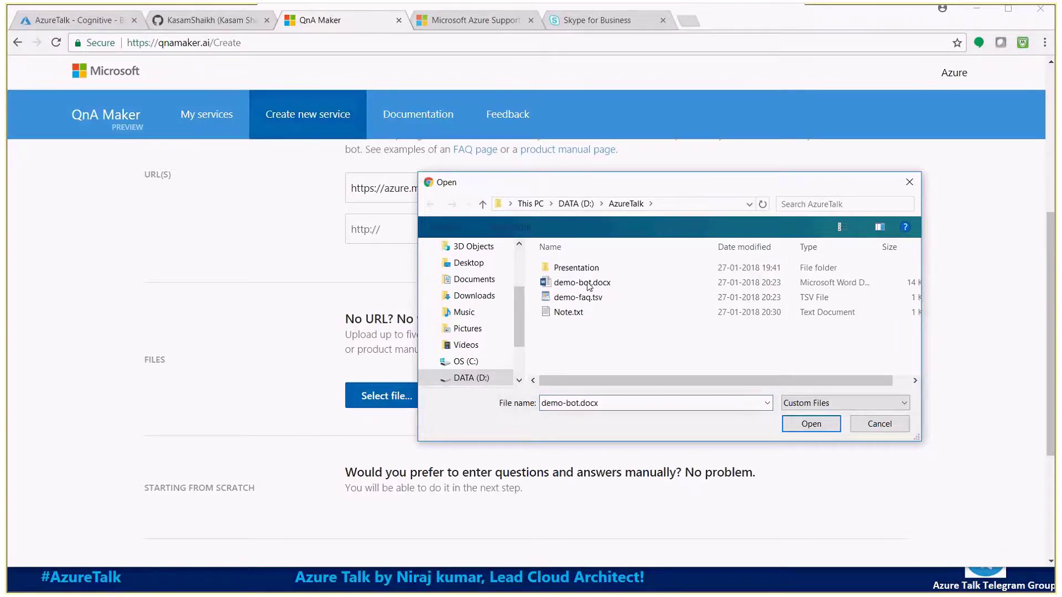
pyautogui.doubleClick(587, 285)
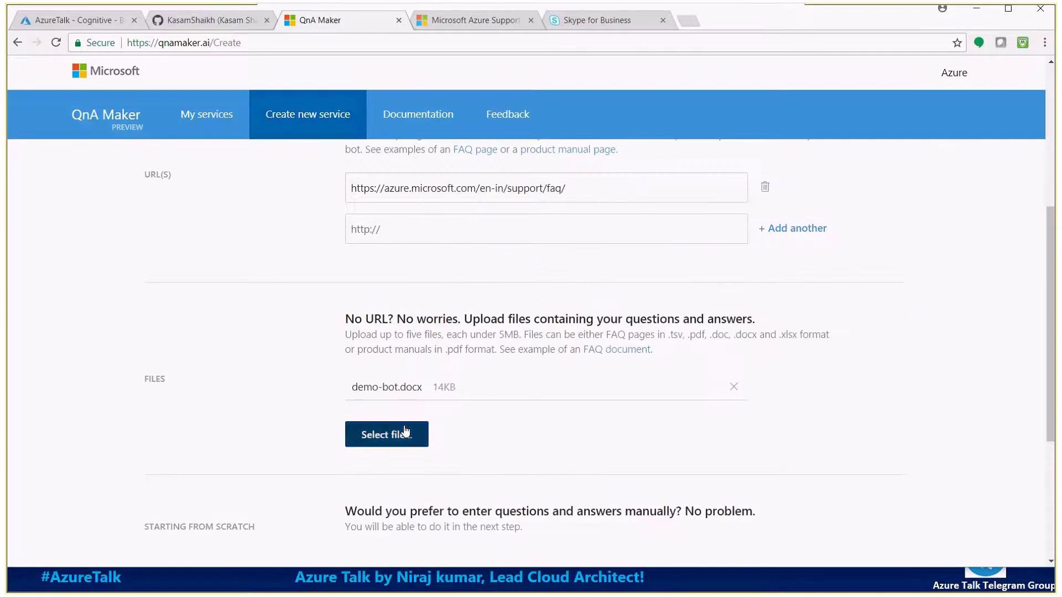
pyautogui.click(404, 430)
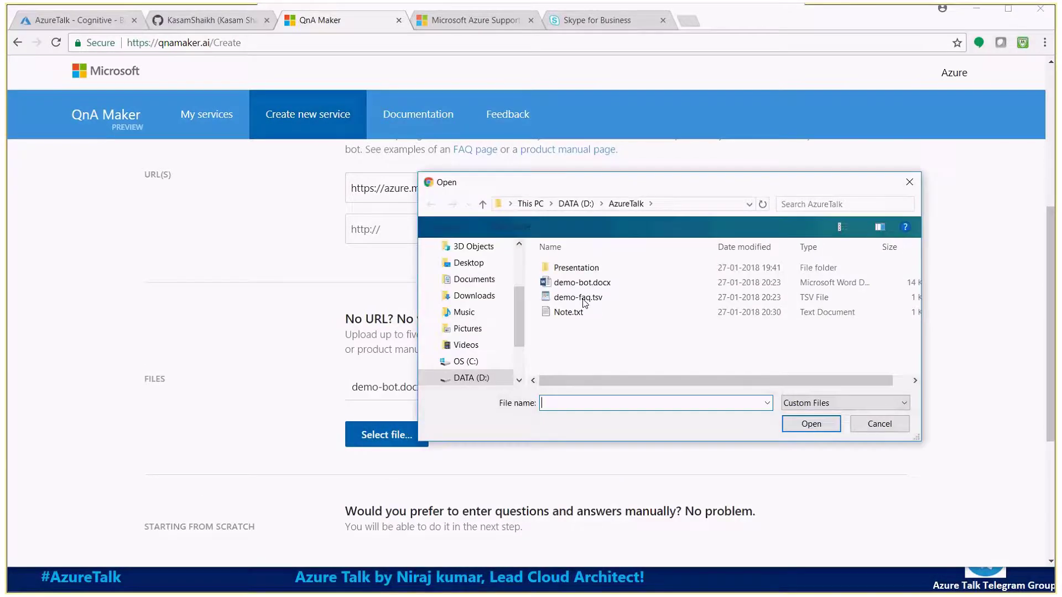
pyautogui.doubleClick(581, 298)
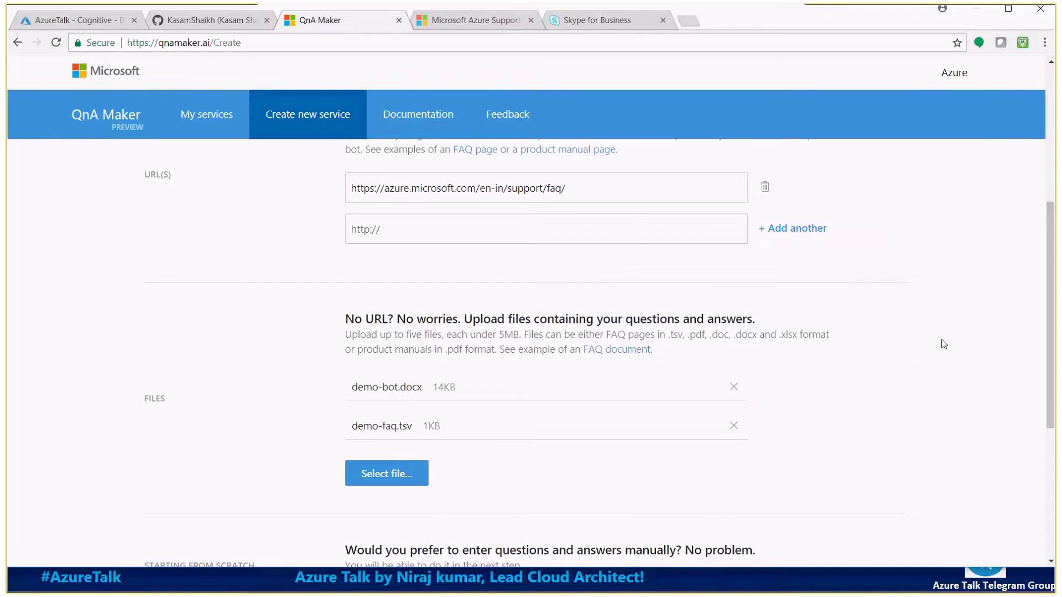
pyautogui.scroll(-2, 1053, 291)
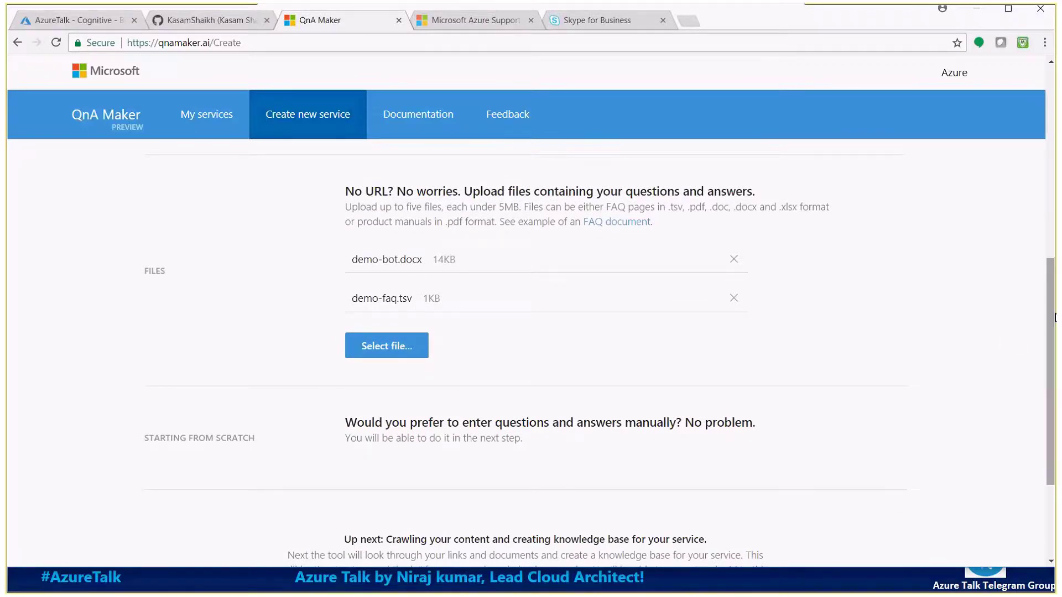
pyautogui.scroll(-2, 1054, 354)
# - Switch to the AzureTalk folder window and open demo-faq.tsv in WordPad
pyautogui.scroll(-1, 1055, 374)
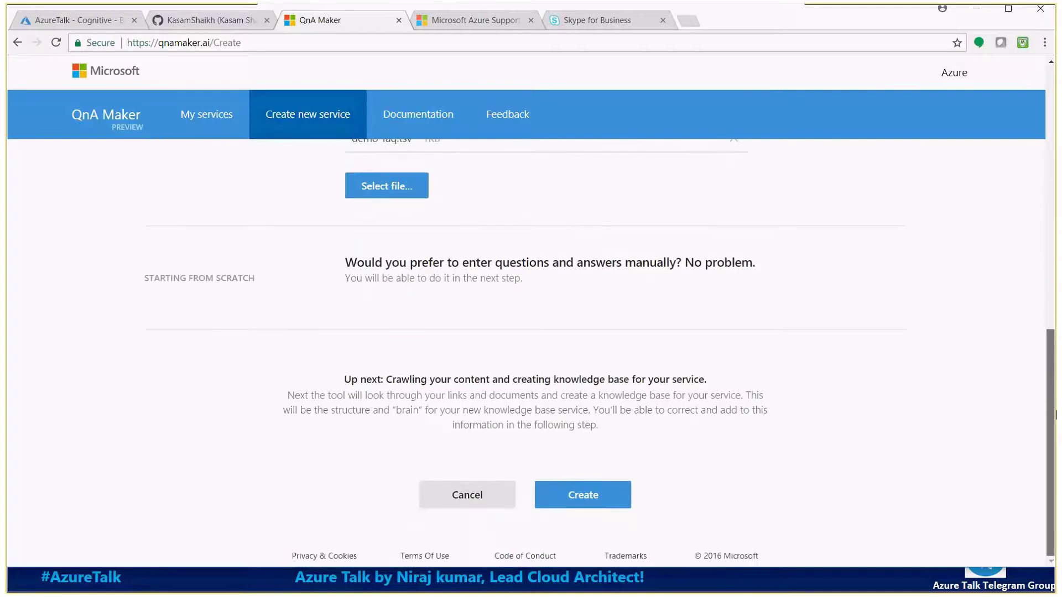
pyautogui.moveTo(1055, 414); pyautogui.dragTo(1056, 389)
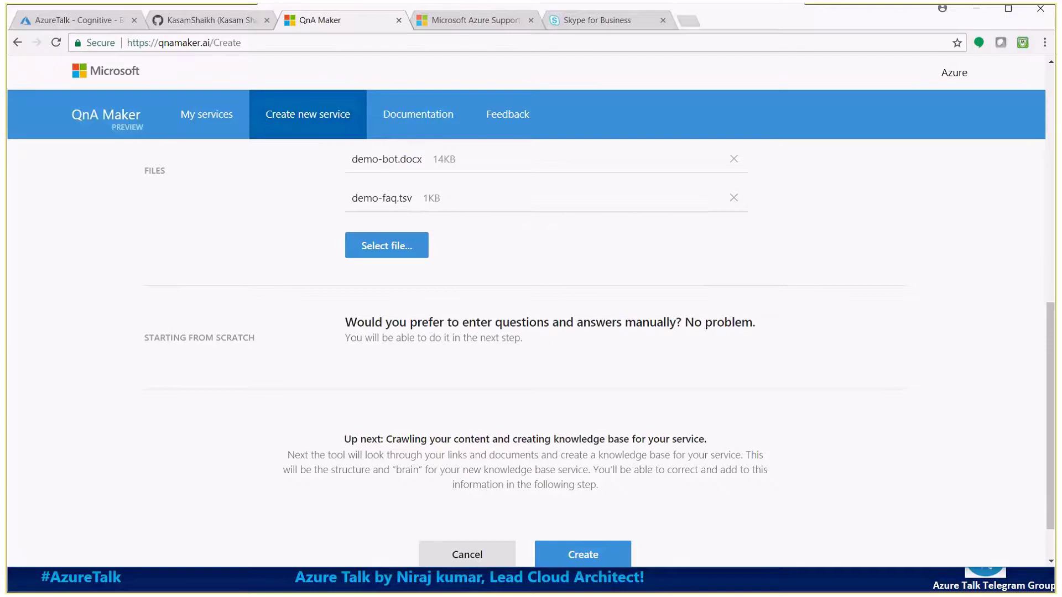
pyautogui.hotkey('alt', 'Tab')
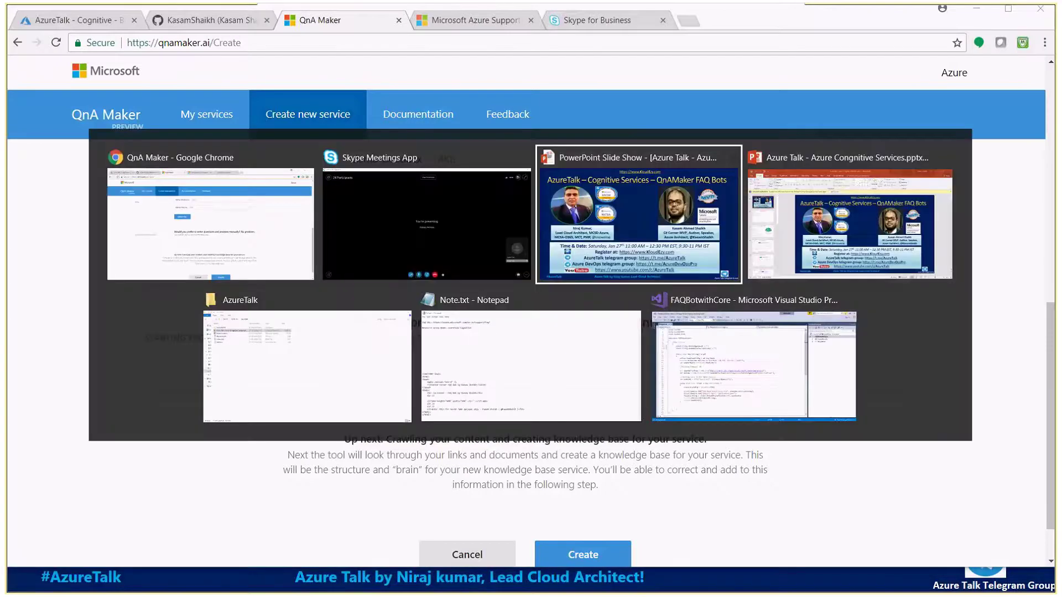
pyautogui.press('Tab')
pyautogui.press('Tab')
pyautogui.click(122, 133)
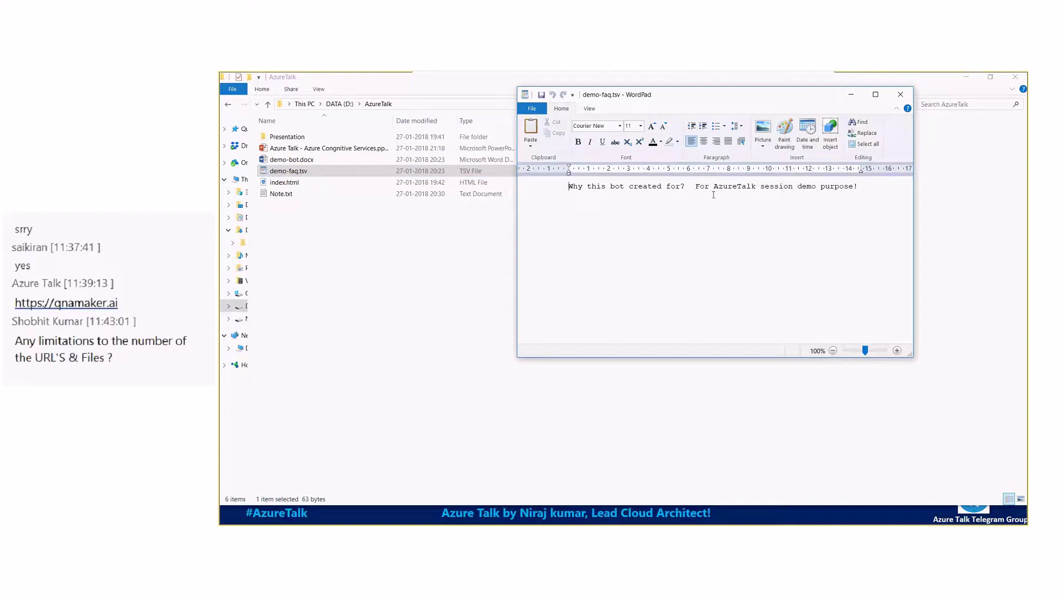
# - Close WordPad's demo-faq.tsv window to return to the AzureTalk folder
pyautogui.click(900, 95)
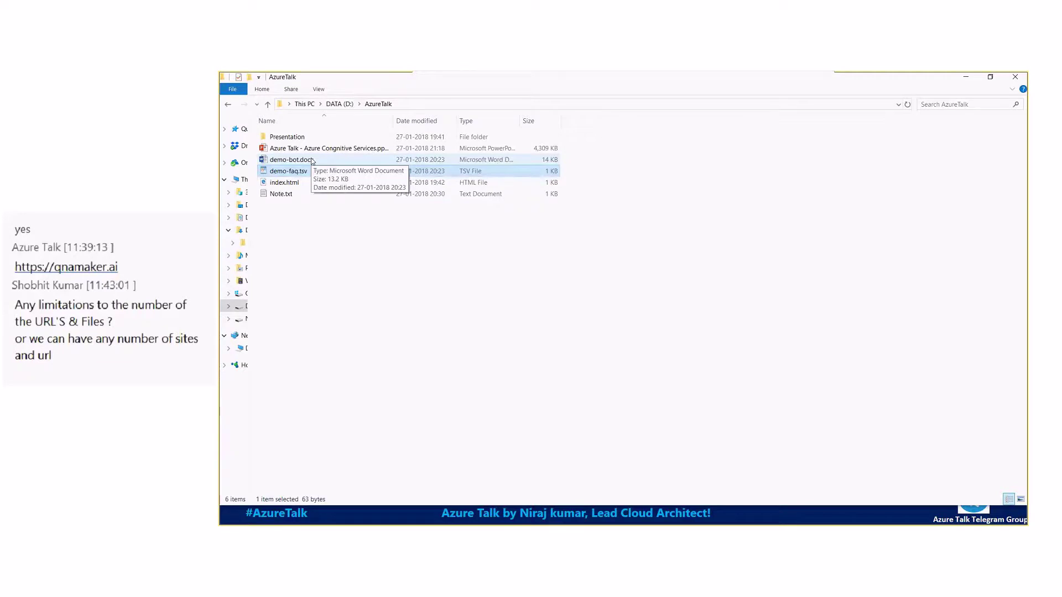
pyautogui.doubleClick(313, 160)
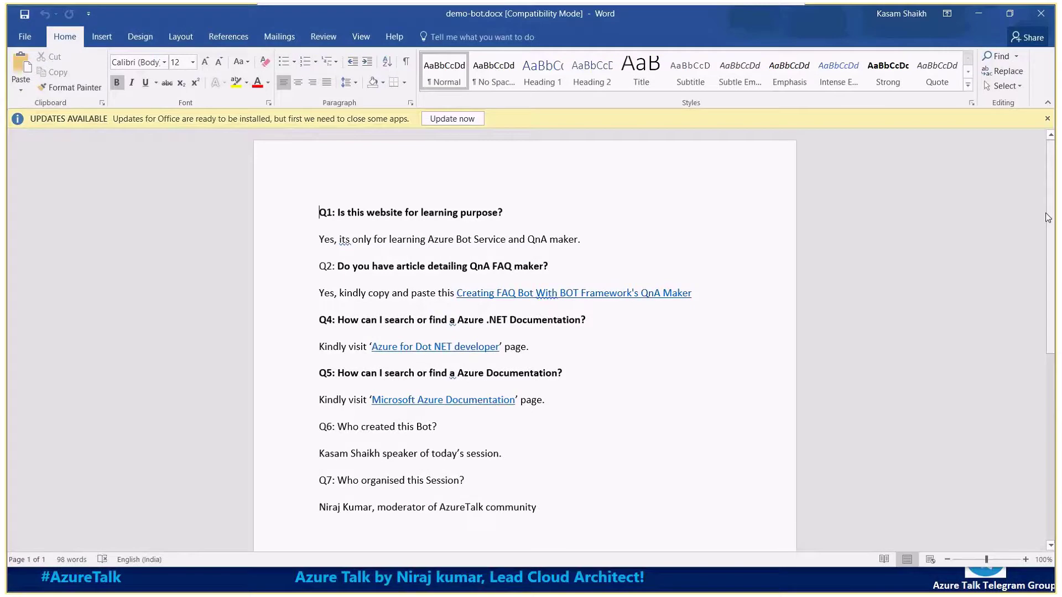
pyautogui.scroll(-1, 1053, 227)
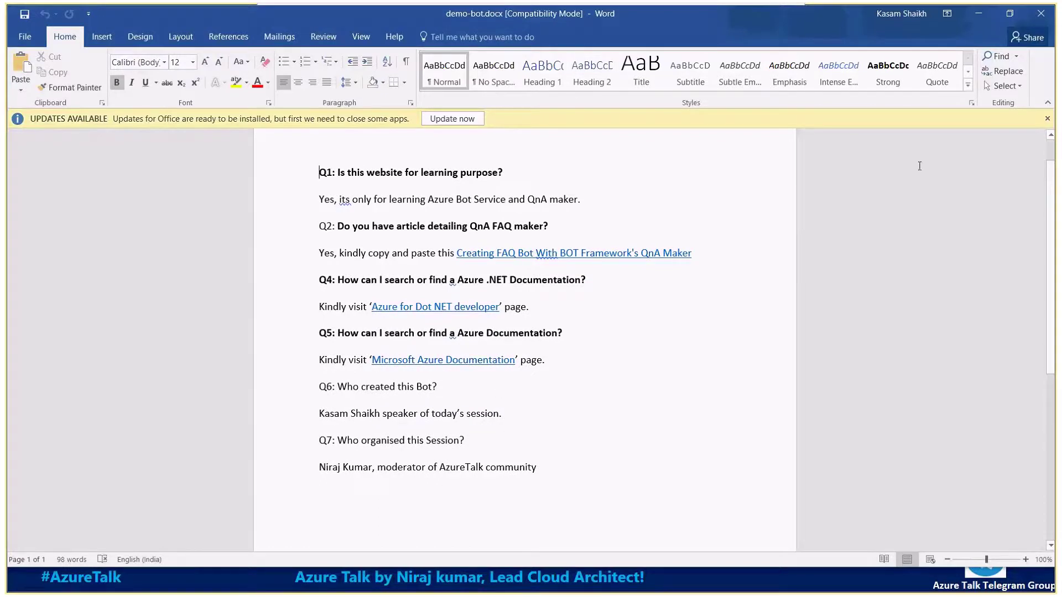
pyautogui.click(1042, 18)
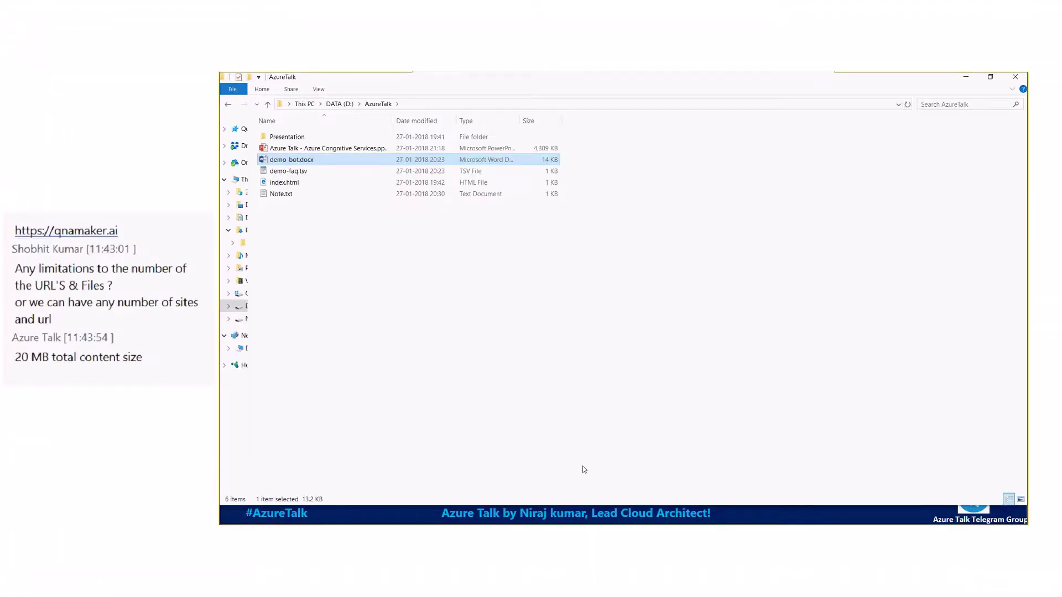
# - Return to the QnA Maker form and create the Azuretalkdemo knowledge base
pyautogui.hotkey('alt', 'Tab')
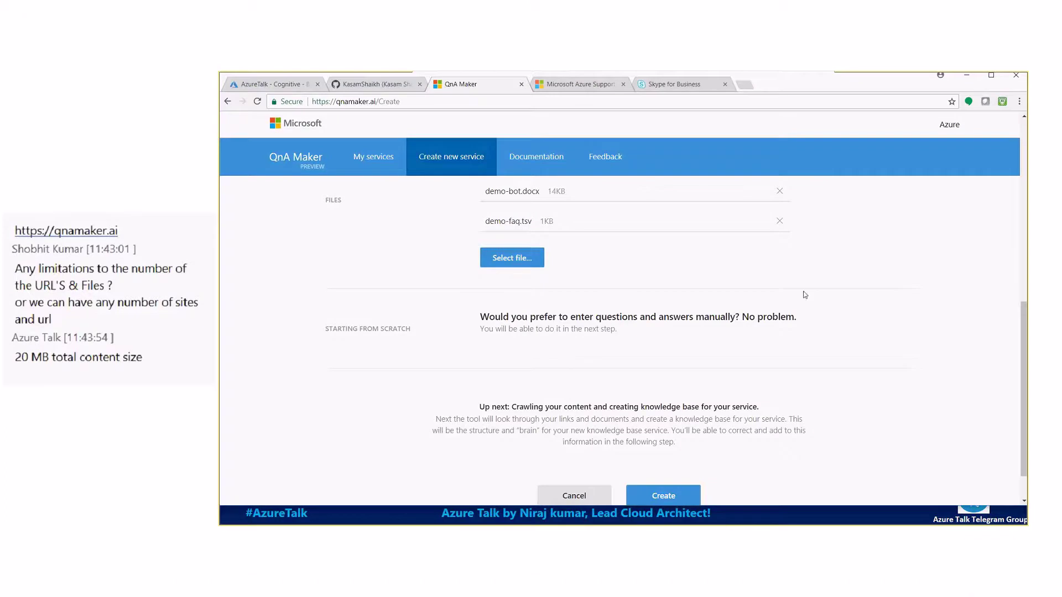
pyautogui.moveTo(1027, 328); pyautogui.dragTo(1027, 349)
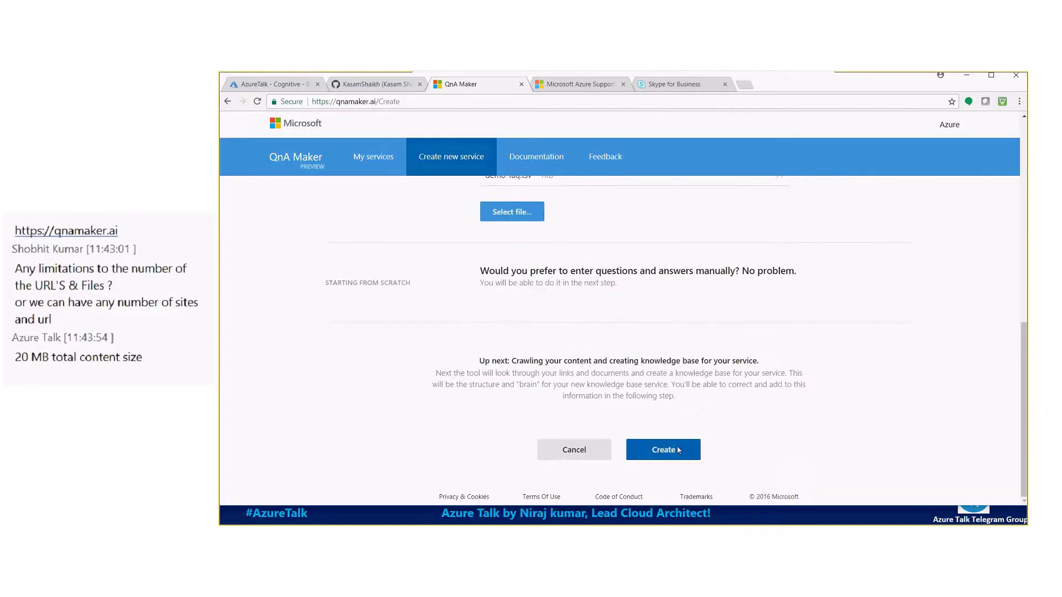
pyautogui.click(679, 450)
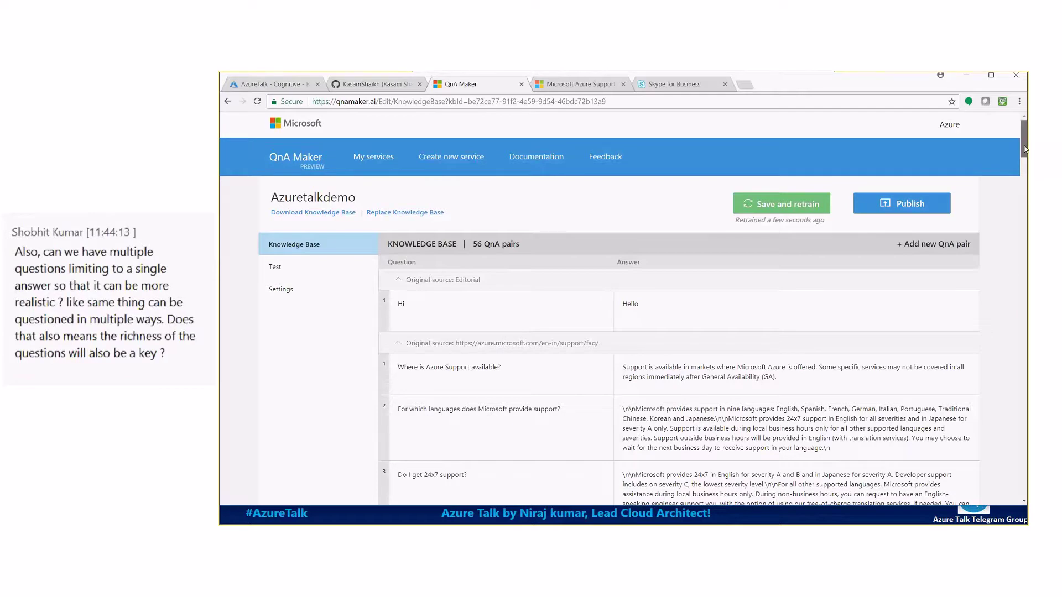
pyautogui.moveTo(1024, 148); pyautogui.dragTo(1027, 469)
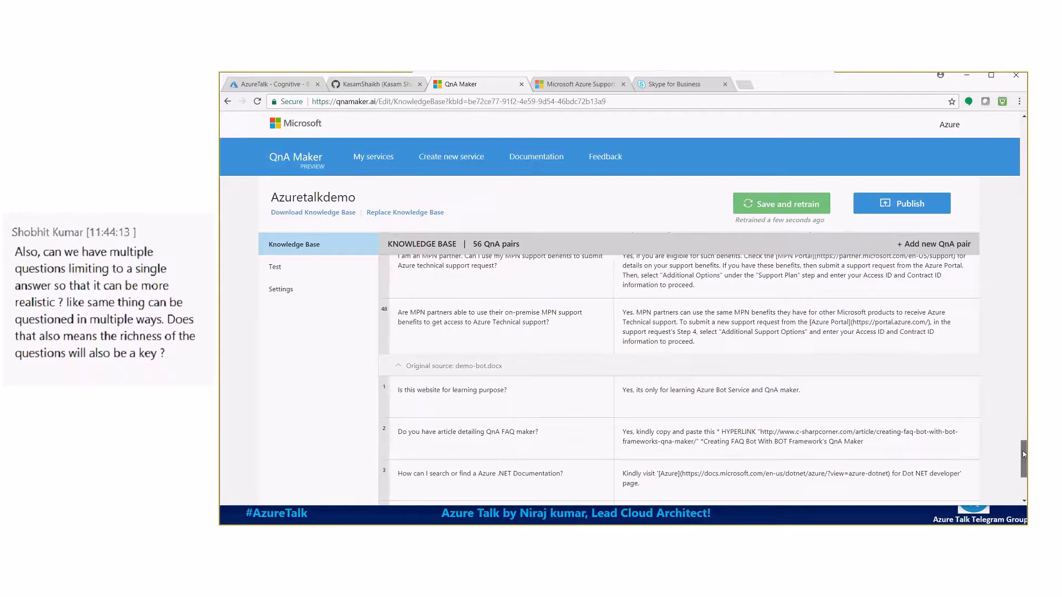
pyautogui.moveTo(1023, 454); pyautogui.dragTo(1025, 463)
pyautogui.scroll(2, 438, 320)
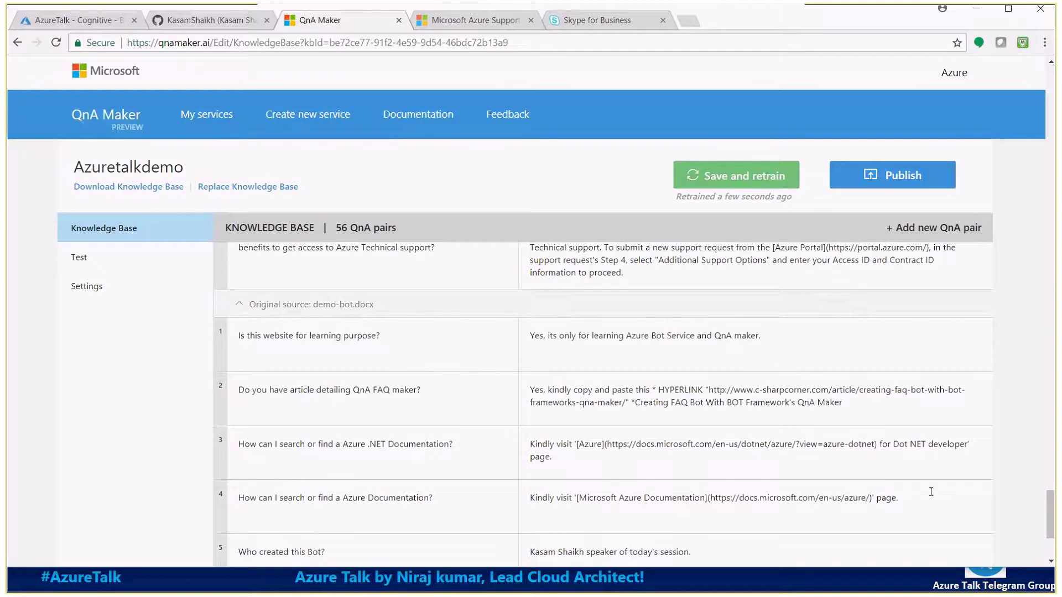
pyautogui.moveTo(1048, 496); pyautogui.dragTo(1049, 513)
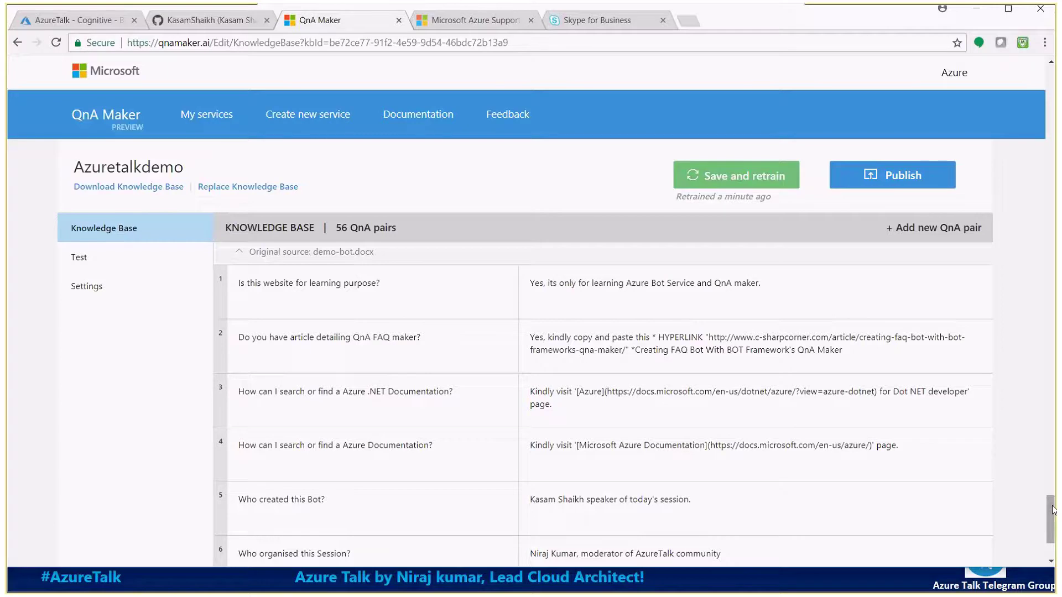
pyautogui.click(1052, 509)
pyautogui.moveTo(1052, 509); pyautogui.dragTo(1052, 522)
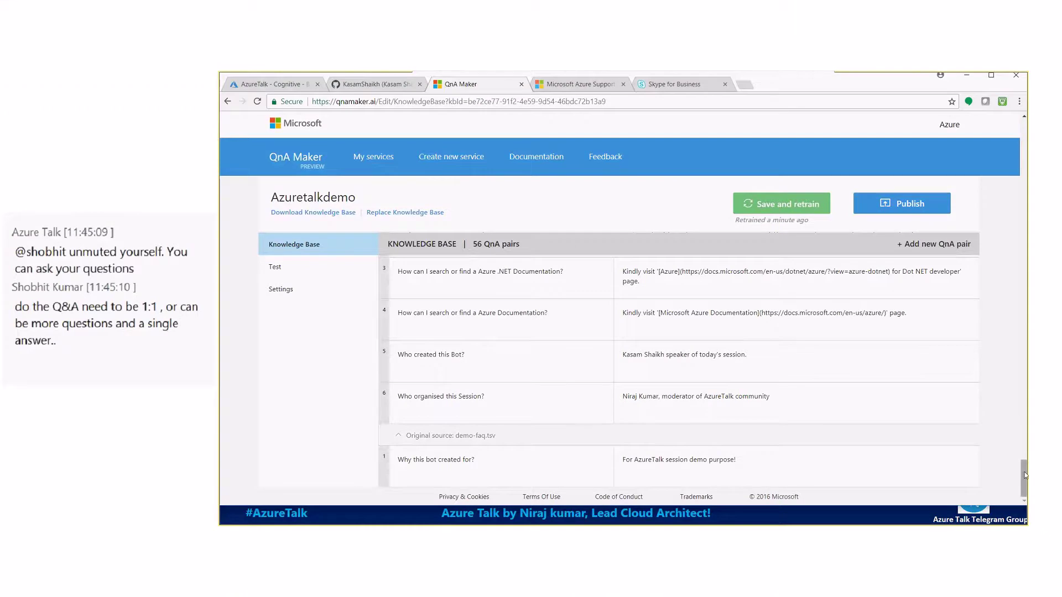
pyautogui.moveTo(1025, 475); pyautogui.dragTo(1023, 132)
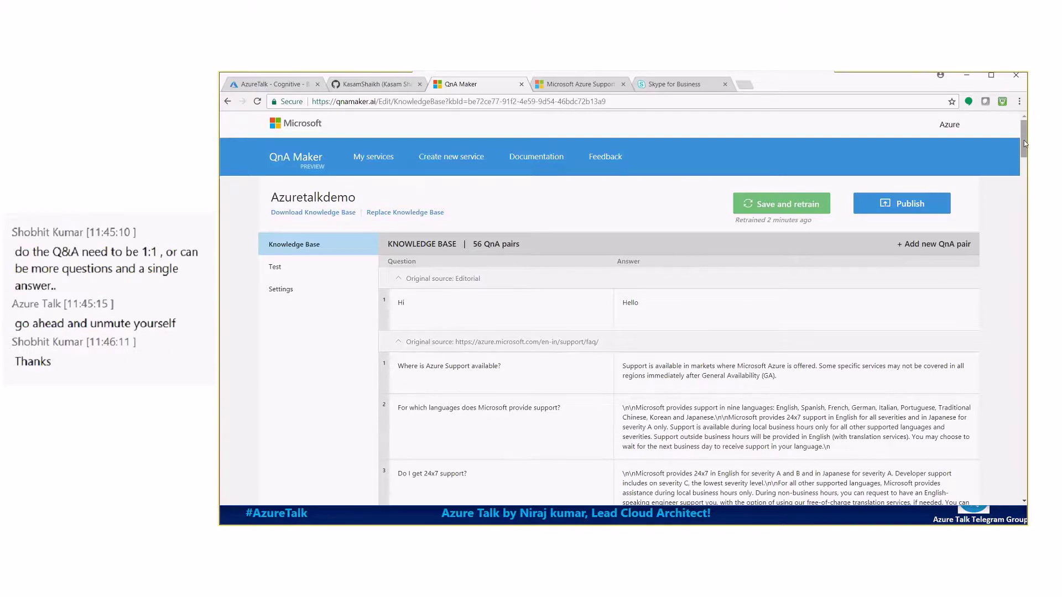
pyautogui.moveTo(1023, 143)
pyautogui.mouseDown()
pyautogui.moveTo(1026, 469)
pyautogui.moveTo(1026, 142)
pyautogui.mouseUp()
# - Check in the test chat that 'hi' returns 'Hello', then save and retrain
pyautogui.click(279, 270)
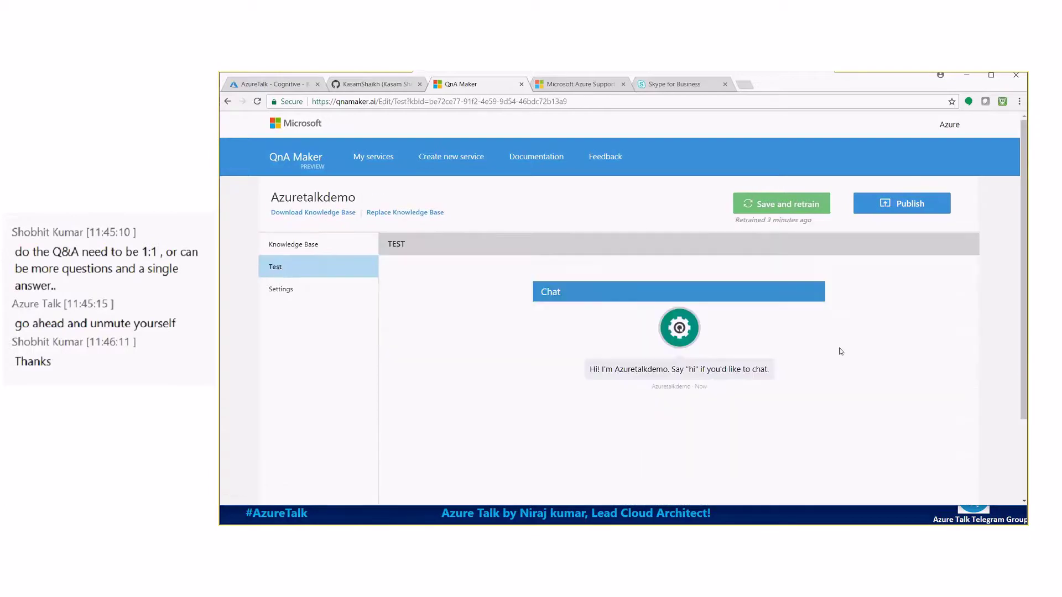
pyautogui.moveTo(1022, 312); pyautogui.dragTo(1028, 358)
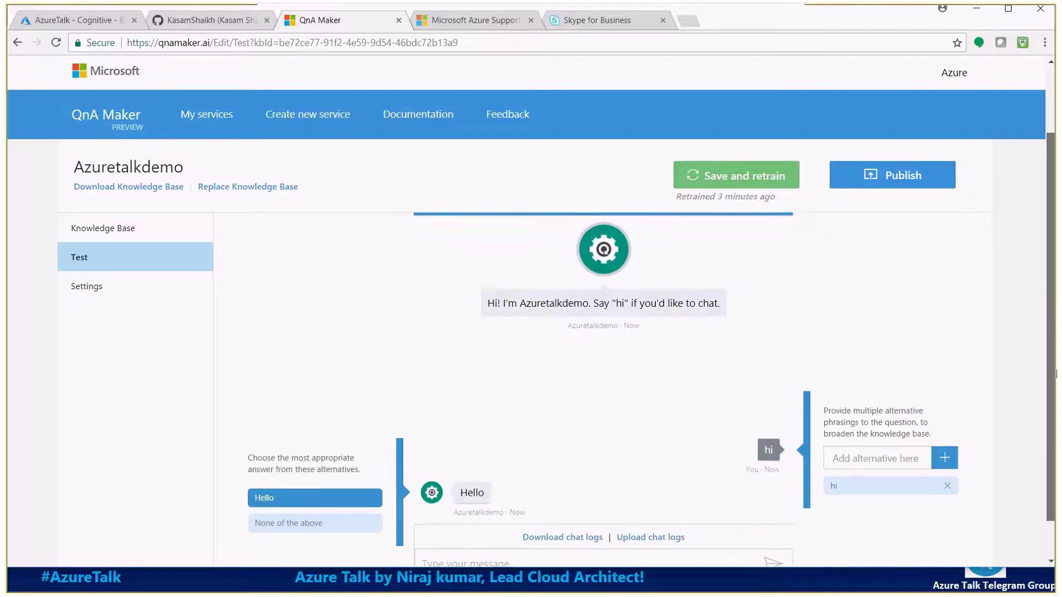
pyautogui.moveTo(1056, 373)
pyautogui.mouseDown()
pyautogui.moveTo(1055, 387)
pyautogui.moveTo(1056, 347)
pyautogui.moveTo(1053, 392)
pyautogui.mouseUp()
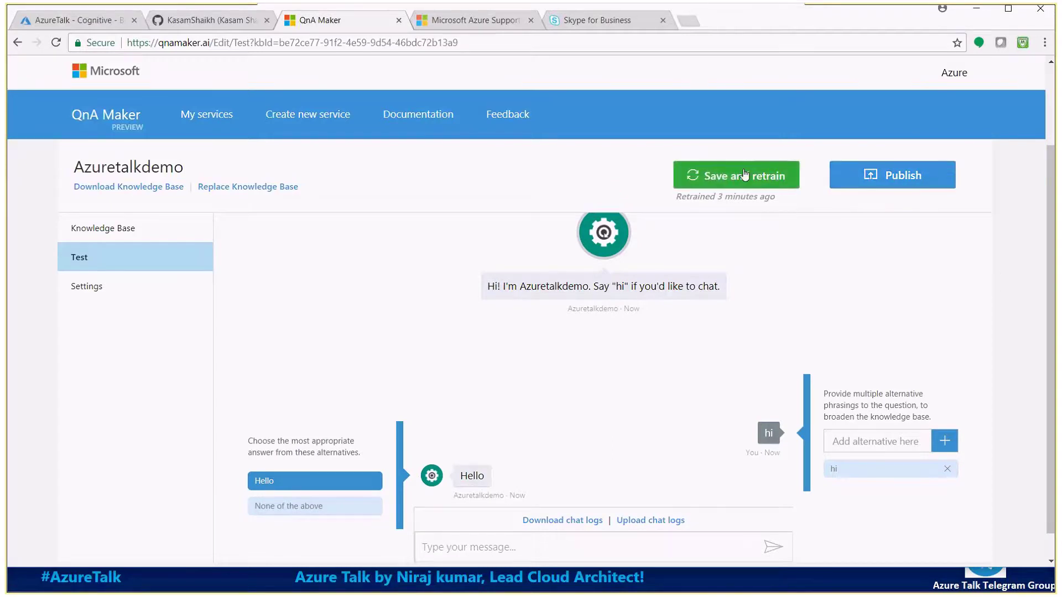
pyautogui.click(745, 175)
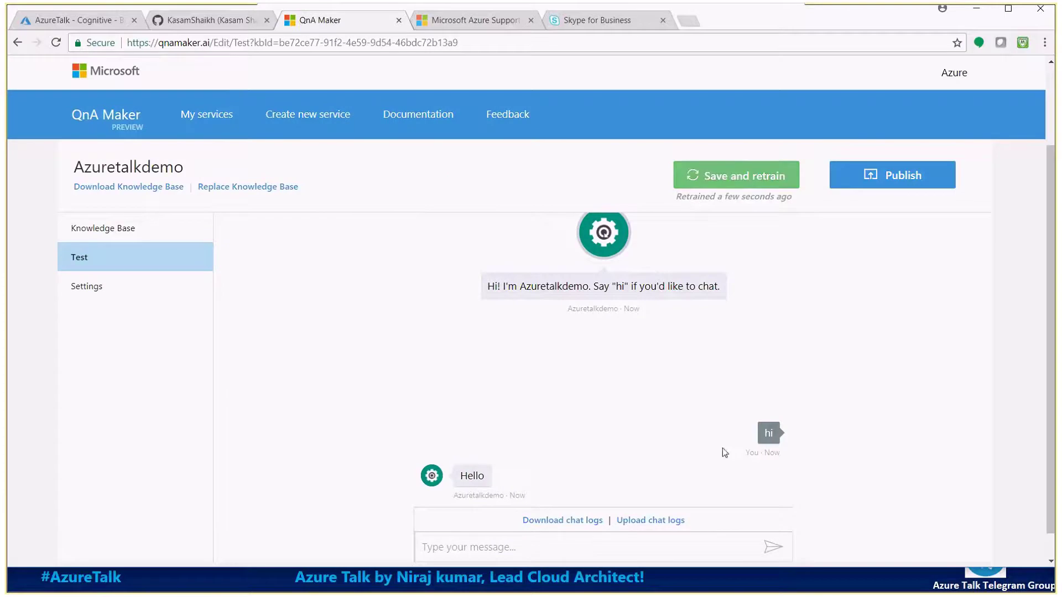
# - Add a 'Greetings' pair answered 'Welcome to AzureTalk Demo', then save and retrain
pyautogui.click(105, 229)
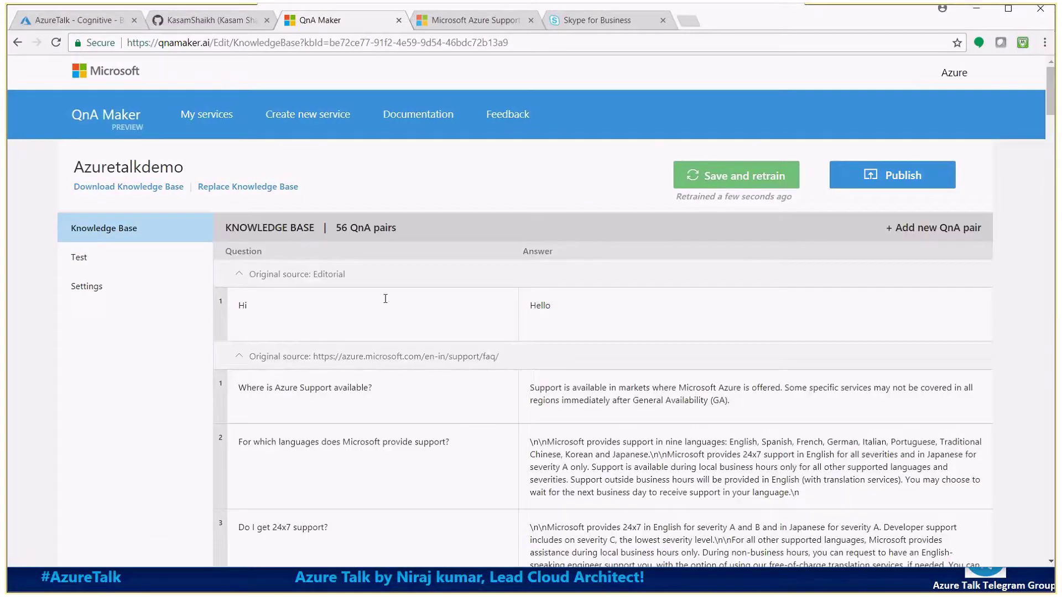
pyautogui.click(938, 233)
pyautogui.write('Greetin')
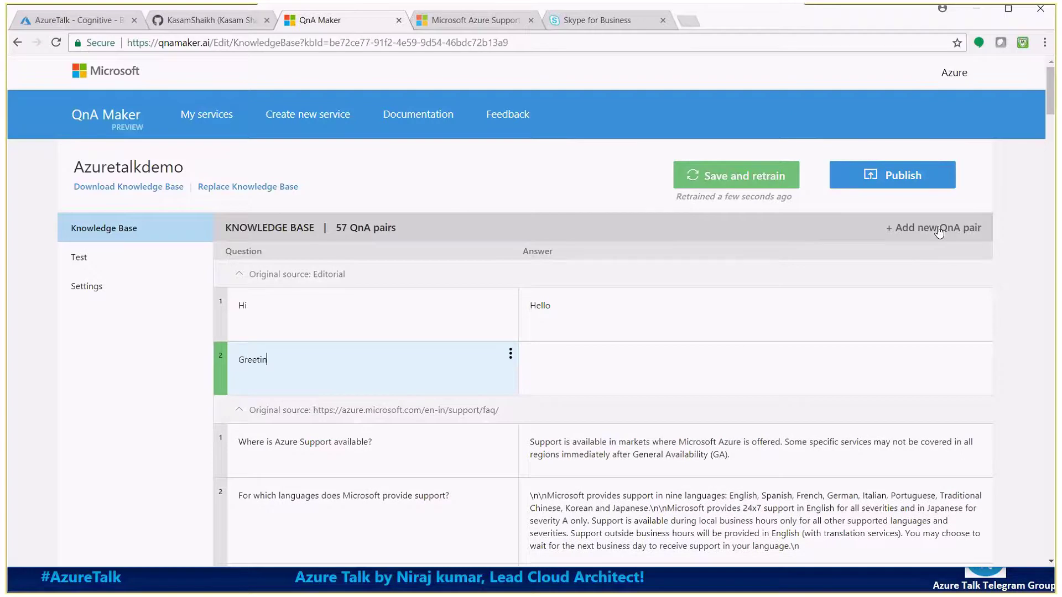
pyautogui.write('gs')
pyautogui.press('Tab')
pyautogui.write('Welcoe to Azue')
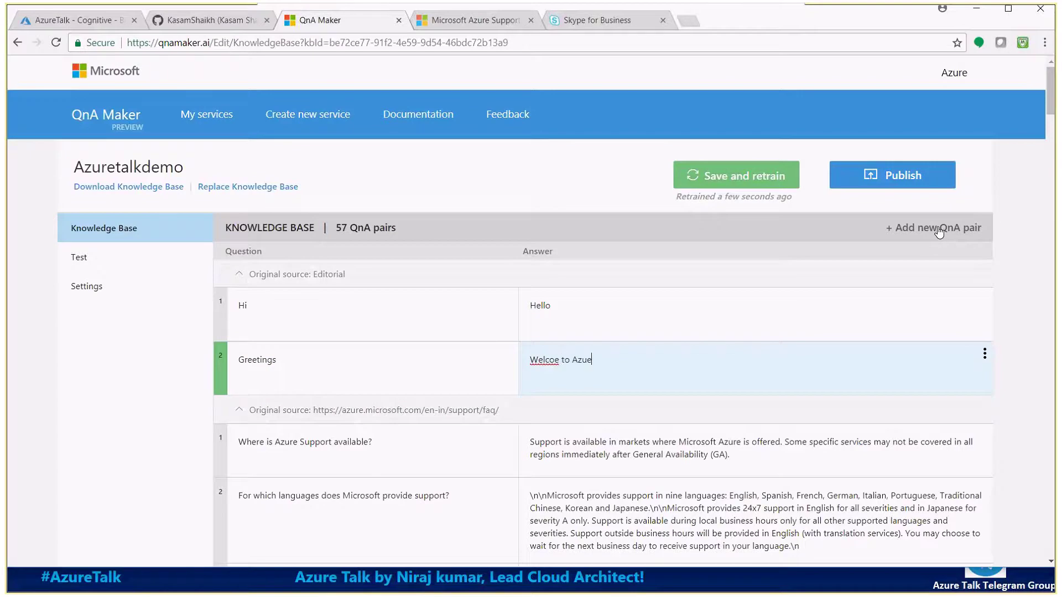
pyautogui.press('BackSpace')
pyautogui.write('reTalk Demo')
pyautogui.doubleClick(554, 359)
pyautogui.write('Welcom')
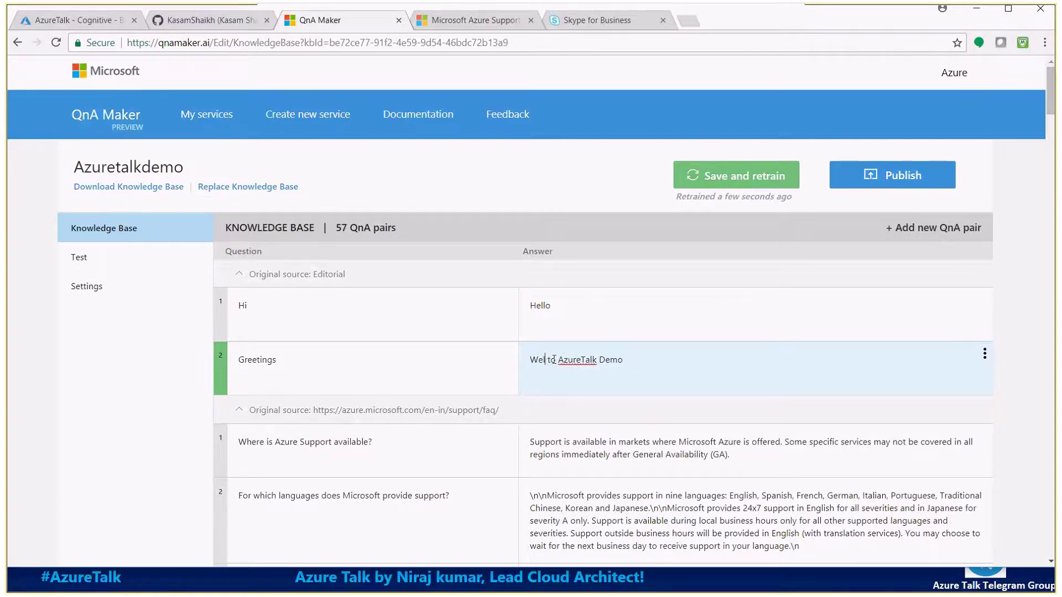
pyautogui.write('e')
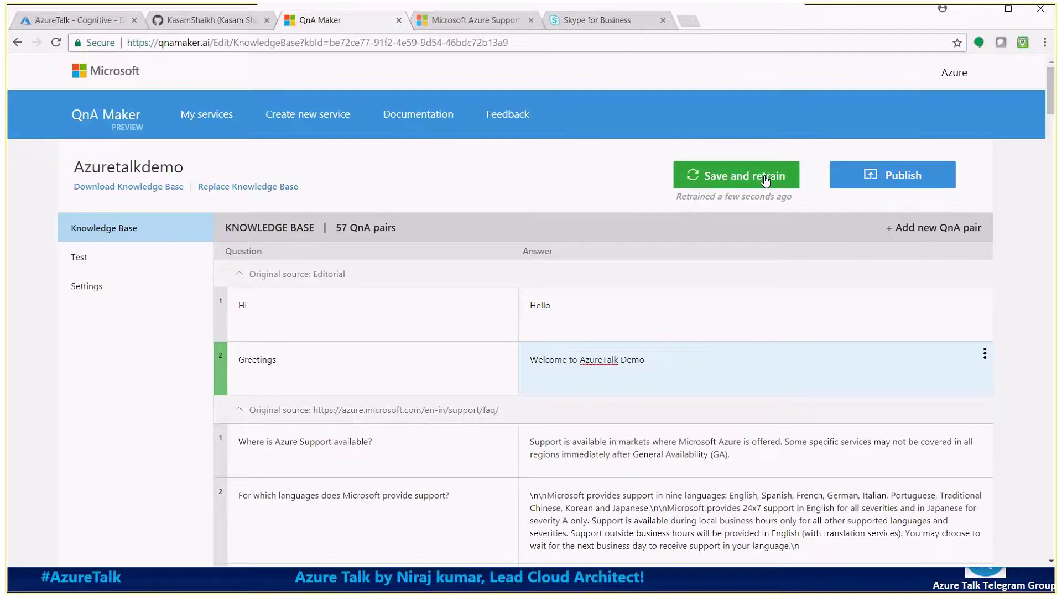
pyautogui.click(764, 178)
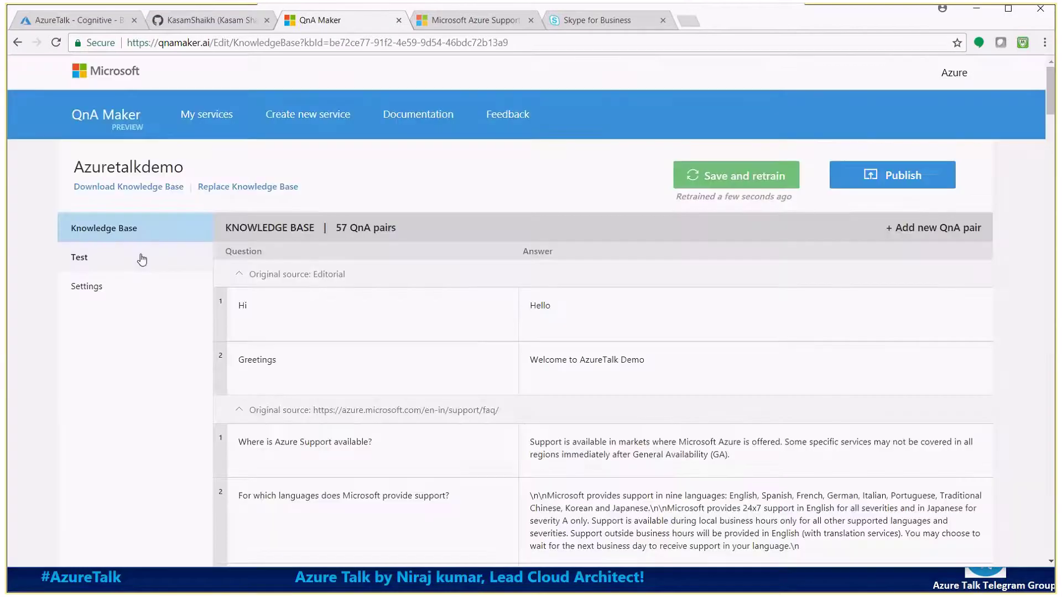
# - Send 'Greetings' in the test chat to check the new answer
pyautogui.click(142, 259)
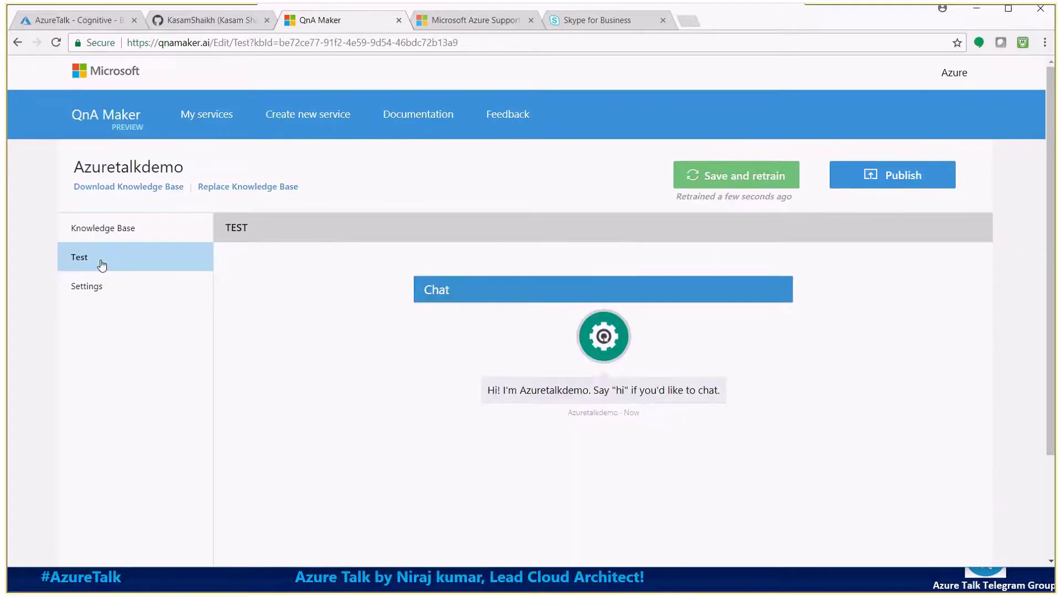
pyautogui.moveTo(1049, 271); pyautogui.dragTo(1055, 381)
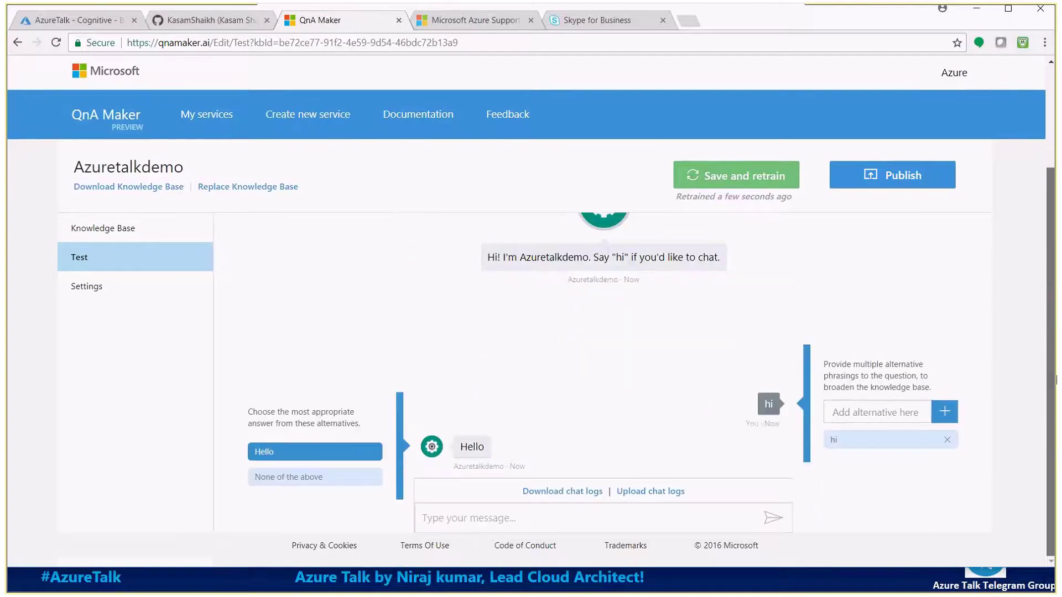
pyautogui.click(558, 517)
pyautogui.write('Greetings')
pyautogui.press('Return')
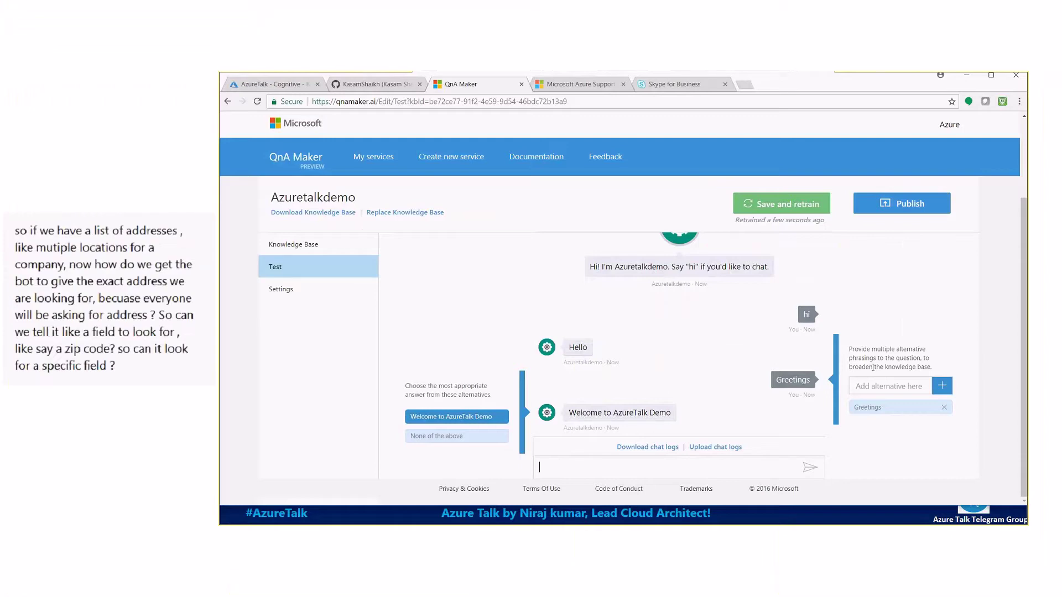
# - Add 'Hey' as an alternative phrasing, then save and retrain the knowledge base
pyautogui.click(876, 386)
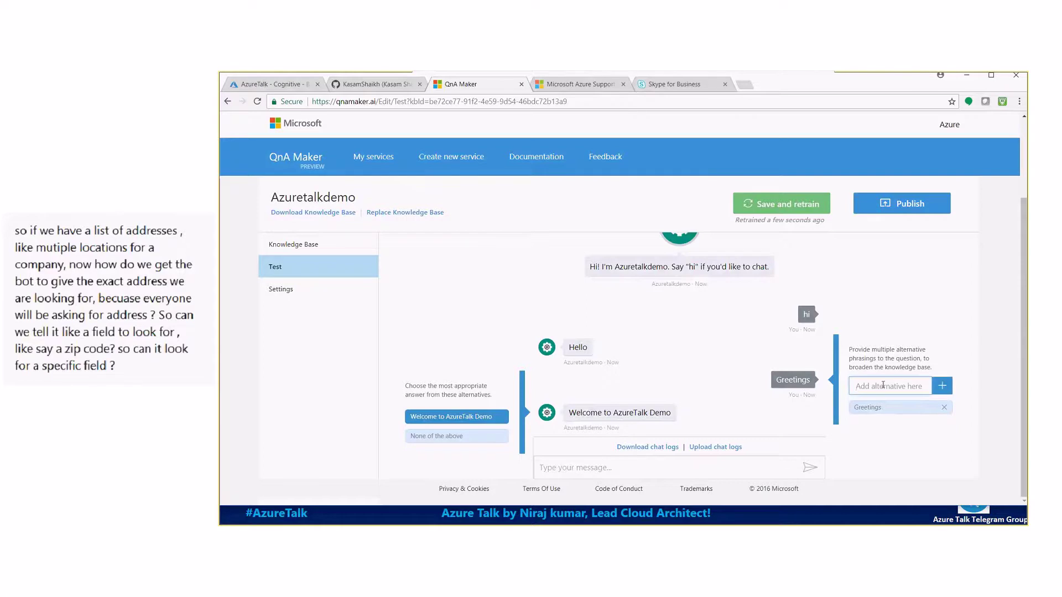
pyautogui.write('Hey')
pyautogui.click(943, 386)
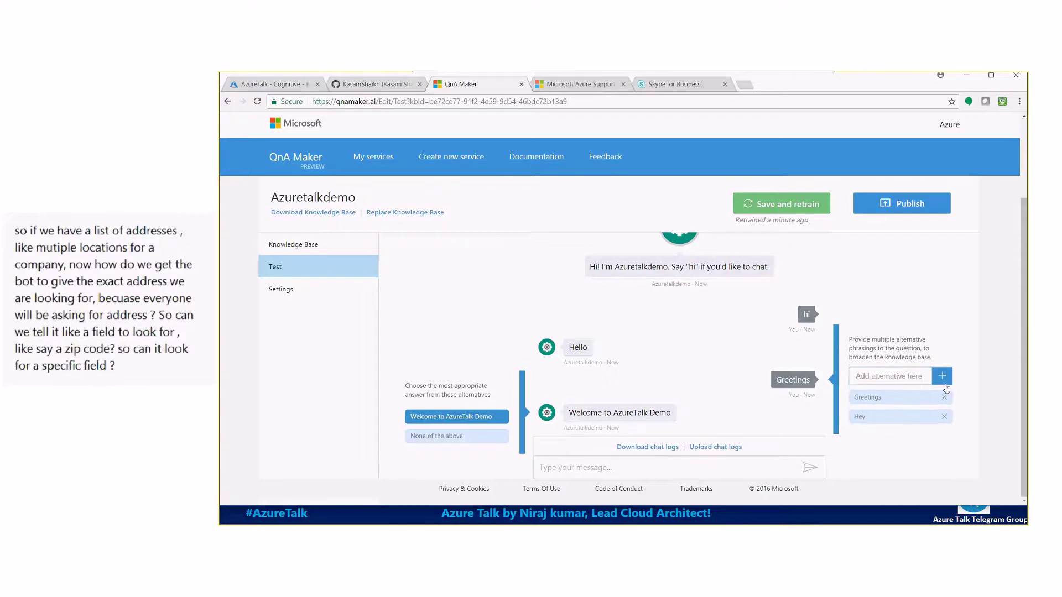
pyautogui.click(794, 205)
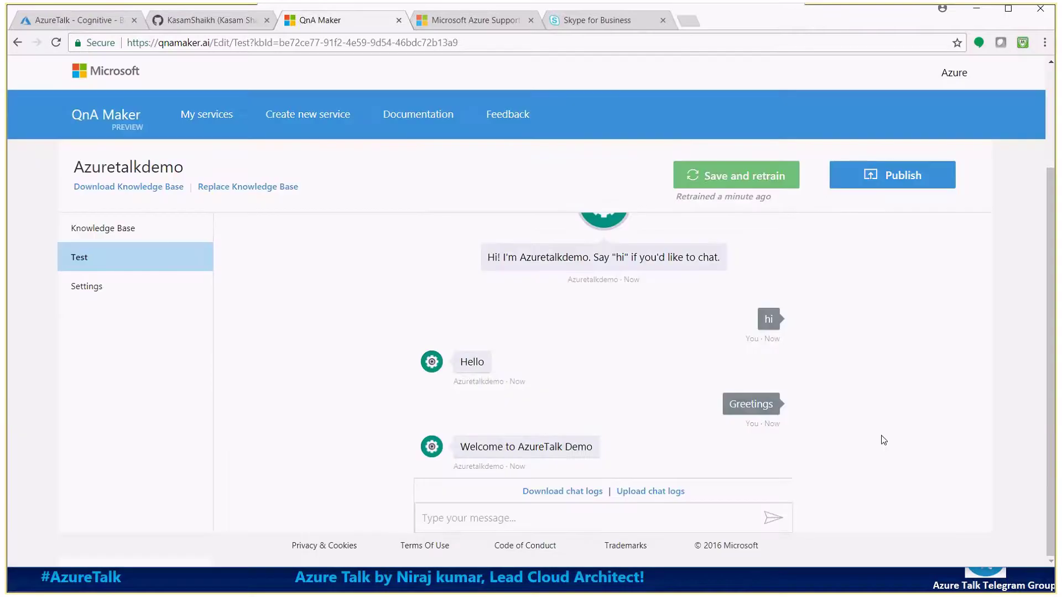
# - Send 'Hey' in the test chat and get the 'Welcome to AzureTalk Demo' reply
pyautogui.click(514, 524)
pyautogui.write('Hey')
pyautogui.press('Return')
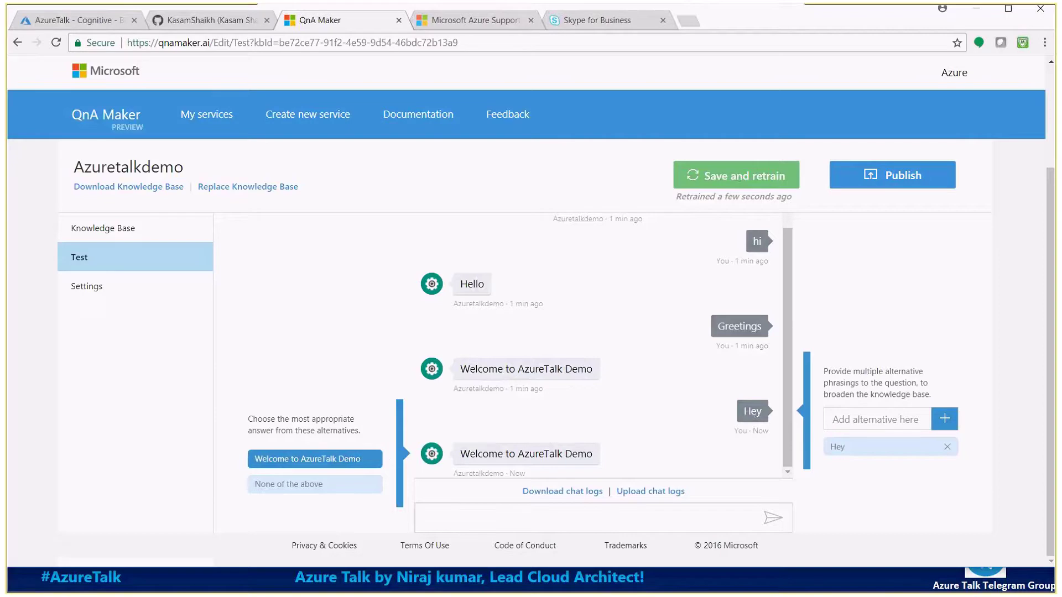
# - Check that Hey appears among the knowledge base's 58 QnA pairs, then start a fresh test chat
pyautogui.click(114, 232)
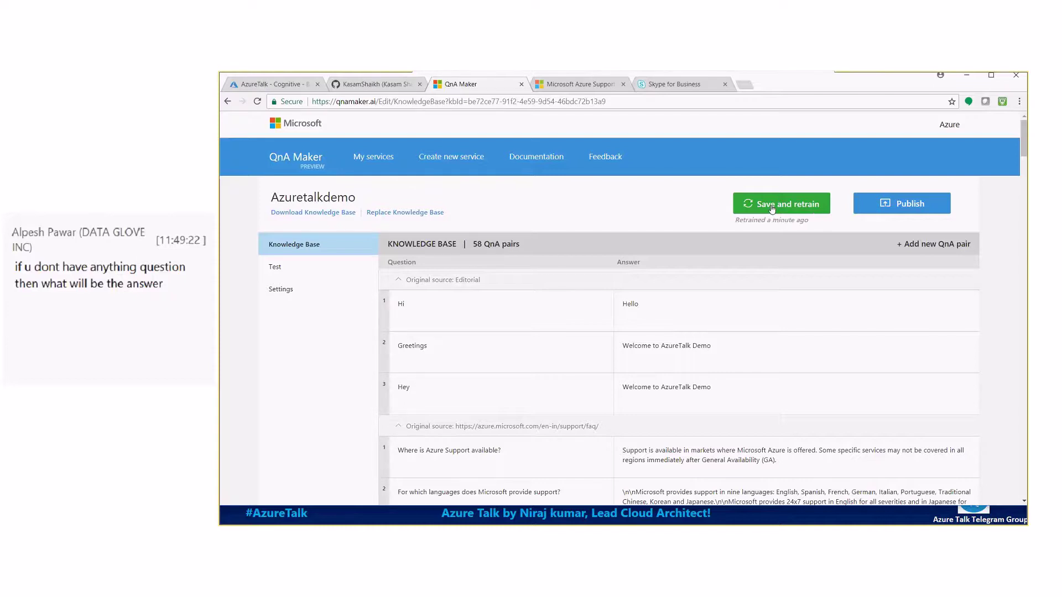
pyautogui.click(272, 269)
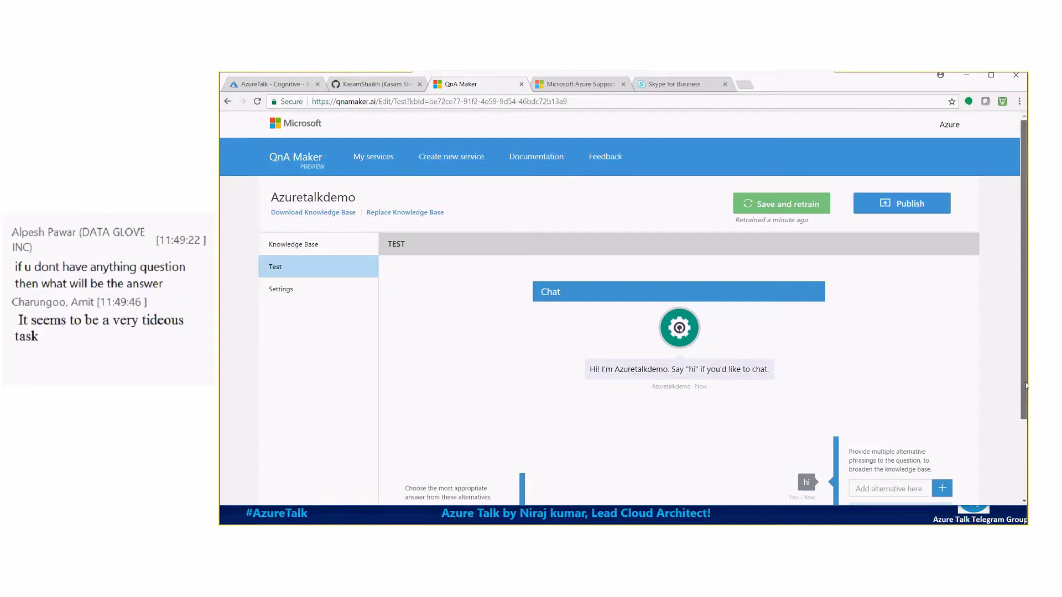
# - Send Whatsapp in the test chat and get the 'No good match found in the KB' reply
pyautogui.scroll(-2, 989, 482)
pyautogui.click(684, 463)
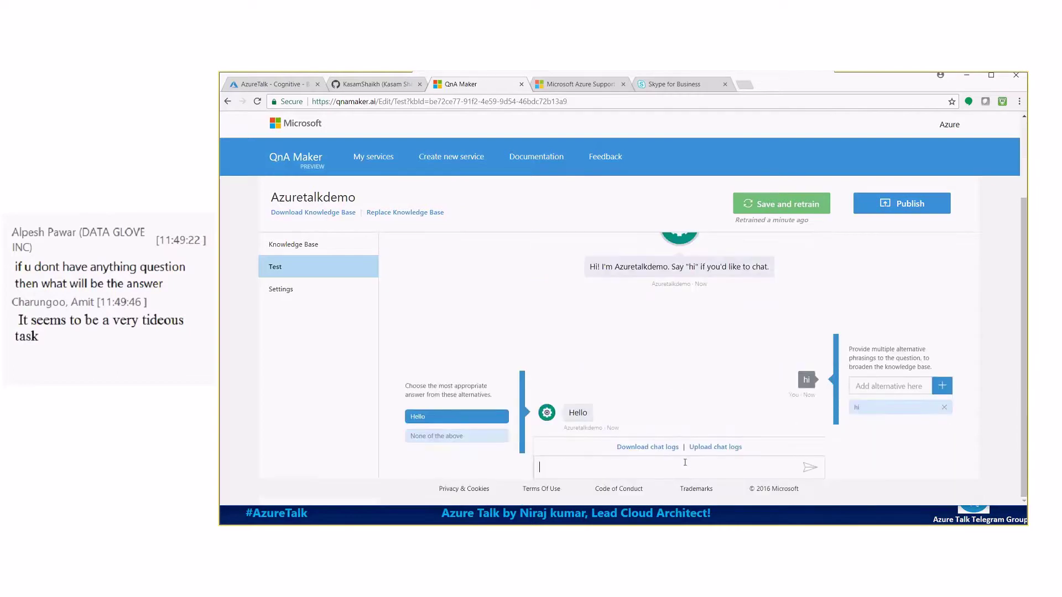
pyautogui.write('Whatsapp')
pyautogui.press('Return')
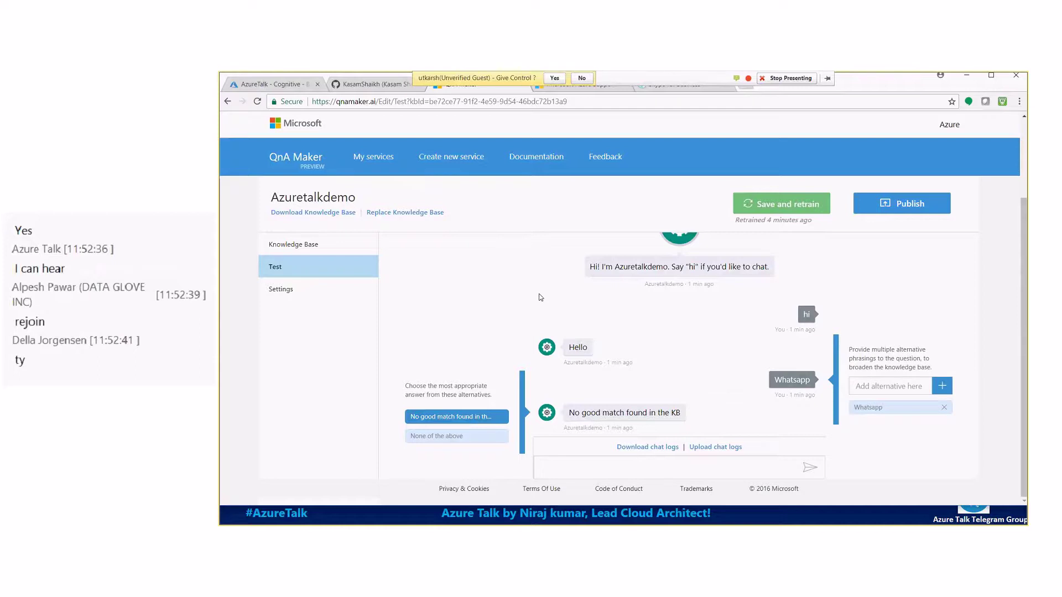
# - Show the Azuretalkdemo Settings page listing its FAQ URL, demo-bot.docx and demo-faq.tsv
pyautogui.click(280, 297)
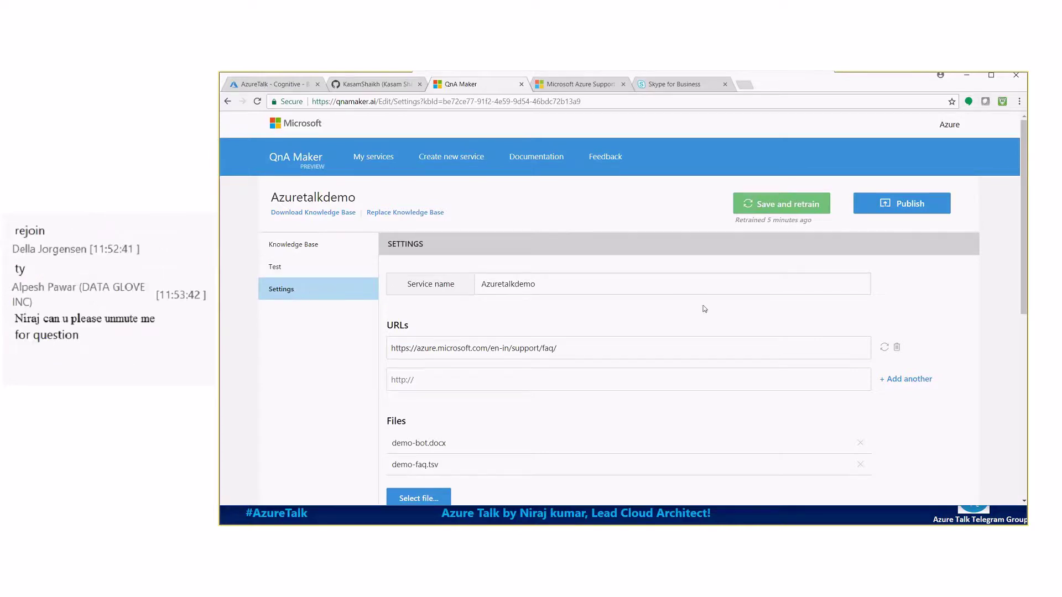
pyautogui.scroll(-2, 1028, 210)
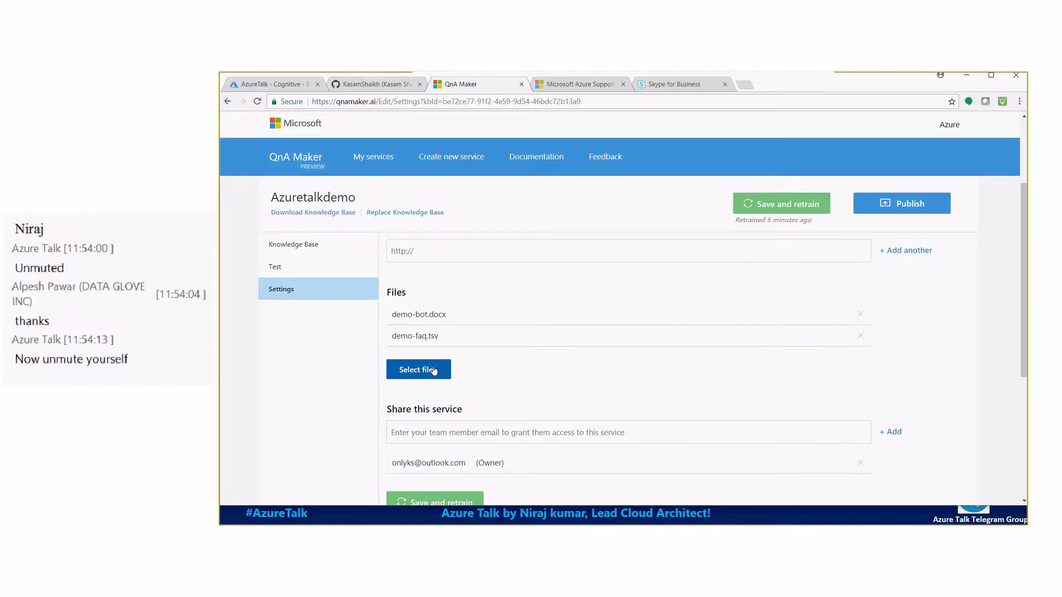
pyautogui.click(523, 247)
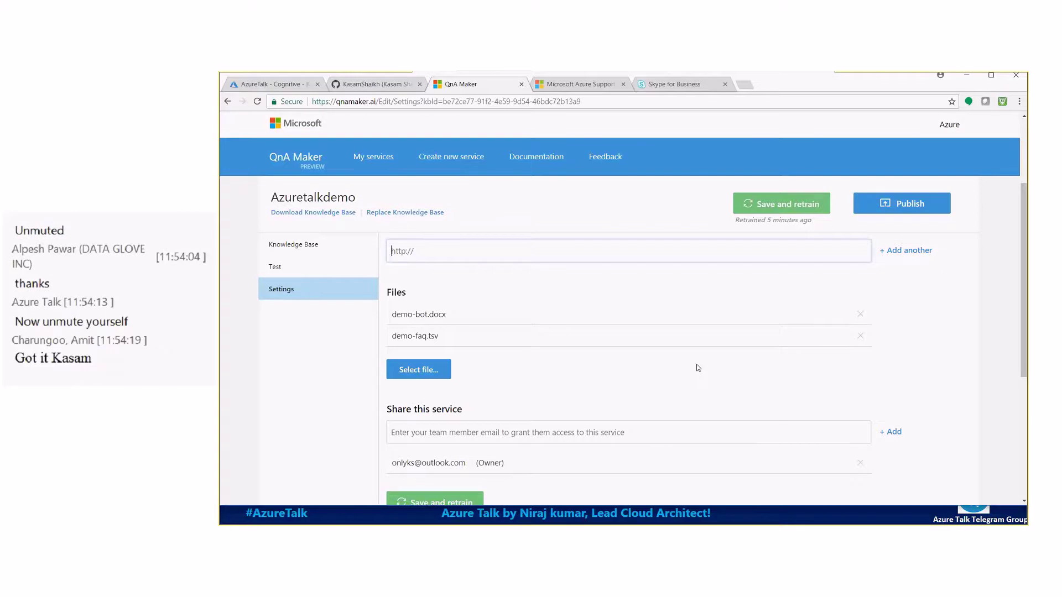
pyautogui.scroll(-1, 1027, 338)
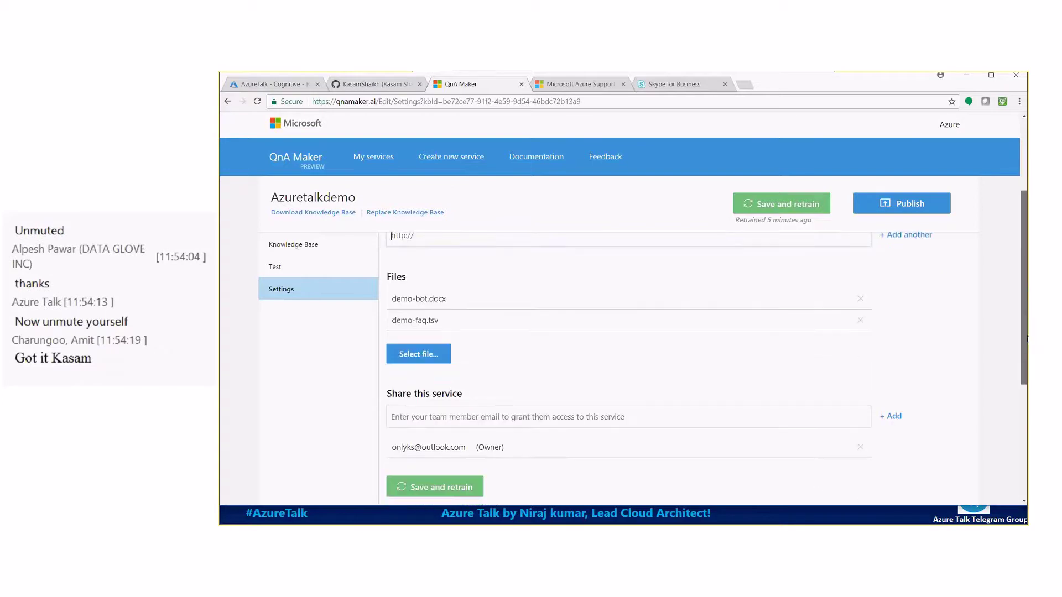
pyautogui.scroll(-2, 1026, 339)
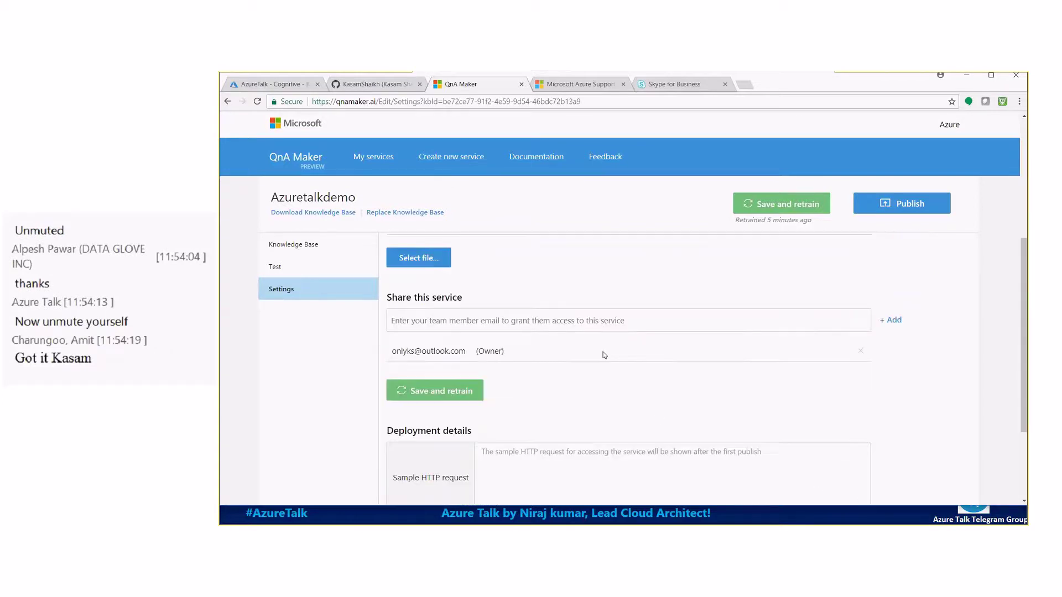
pyautogui.click(485, 322)
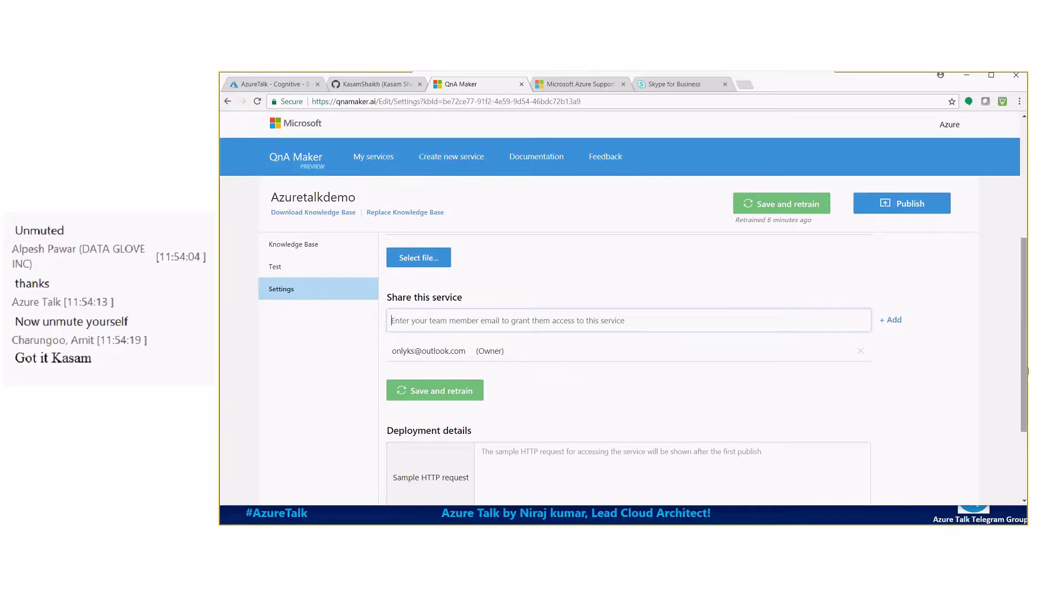
pyautogui.moveTo(1026, 366); pyautogui.dragTo(1027, 419)
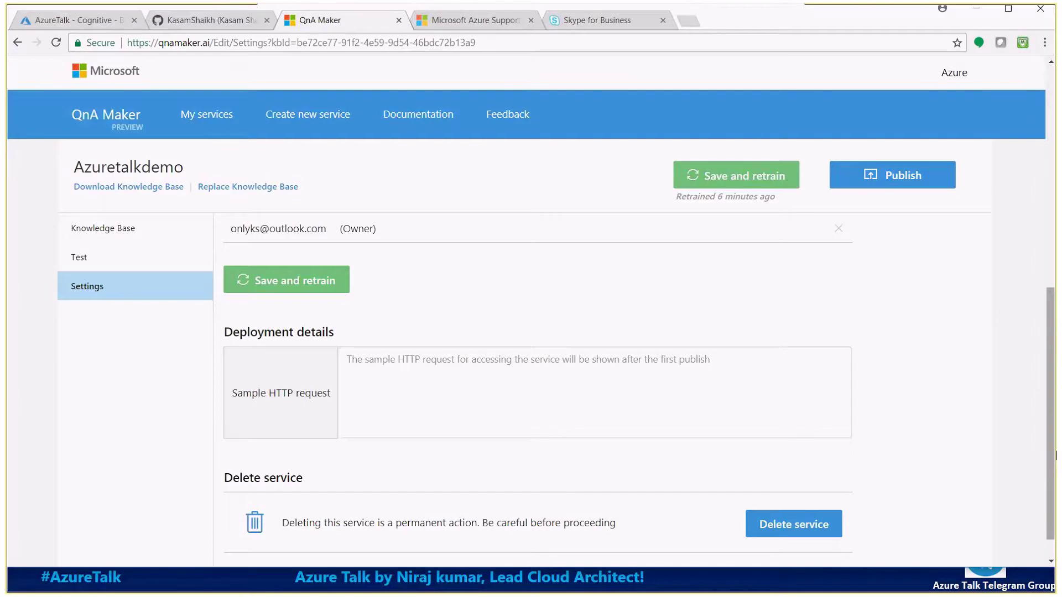
pyautogui.scroll(1, 1023, 405)
pyautogui.scroll(-1, 1023, 406)
pyautogui.scroll(1, 1024, 406)
pyautogui.scroll(-1, 1023, 407)
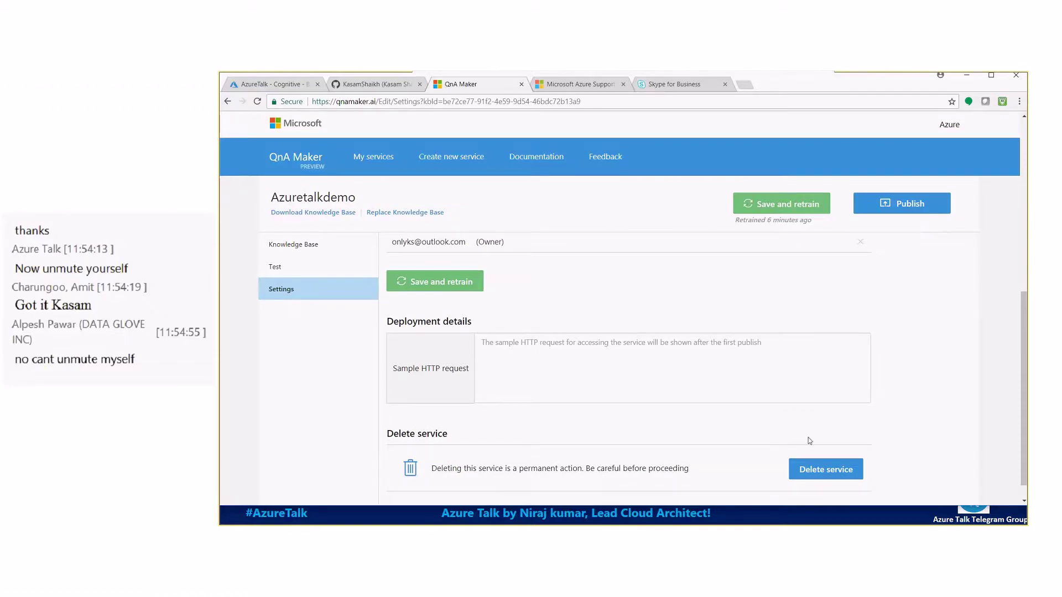
pyautogui.moveTo(1025, 425); pyautogui.dragTo(980, 313)
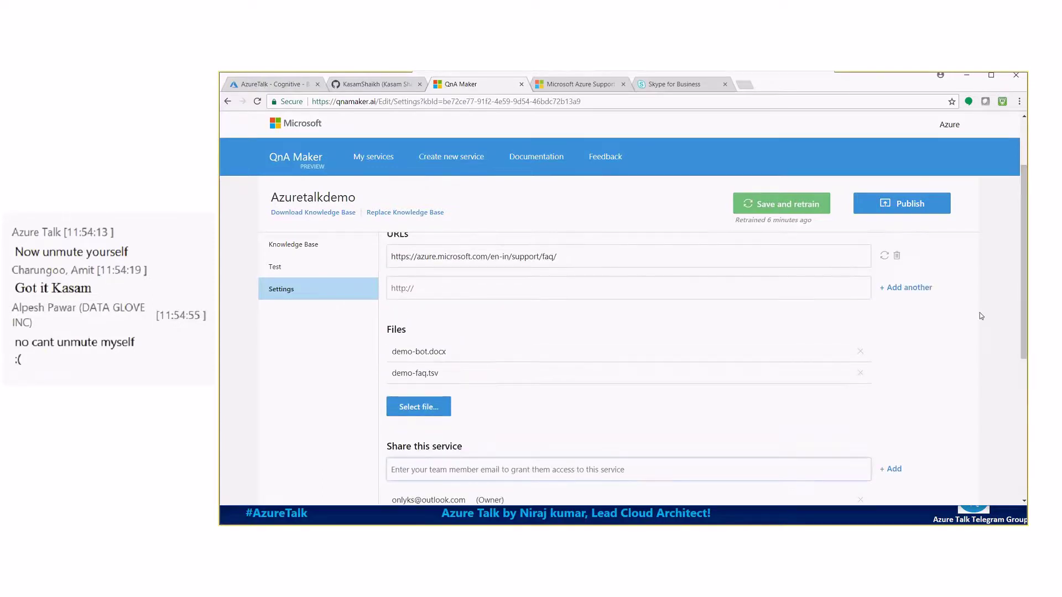
# - Bring up the publish review showing 58 pairs to add: 48 URL, 6 docx, 1 tsv, 3 editorial
pyautogui.click(914, 201)
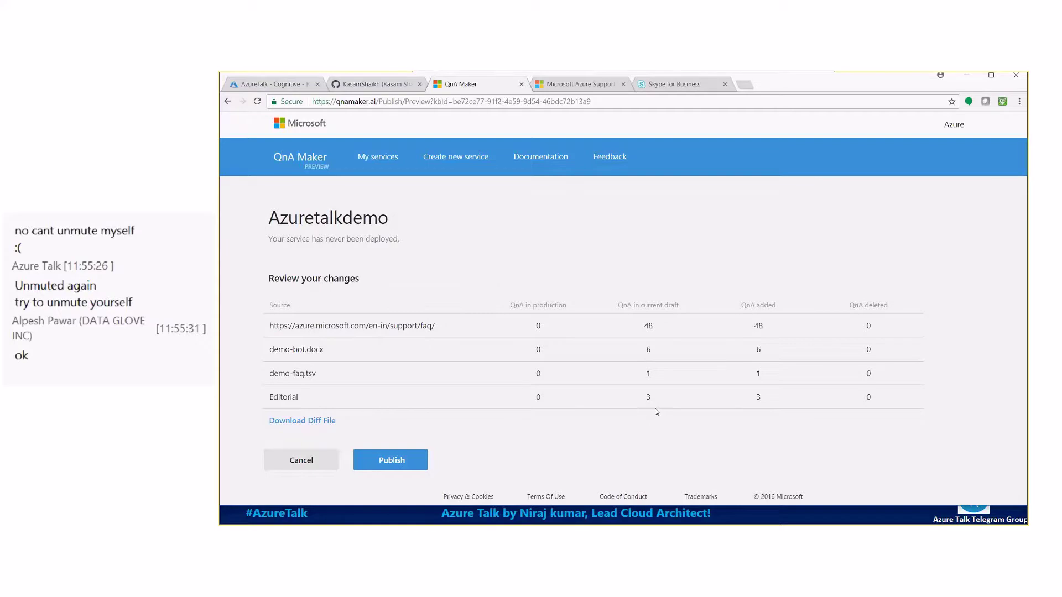
# - Publish Azuretalkdemo and select the knowledge-base ID and subscription key in the sample request
pyautogui.click(401, 467)
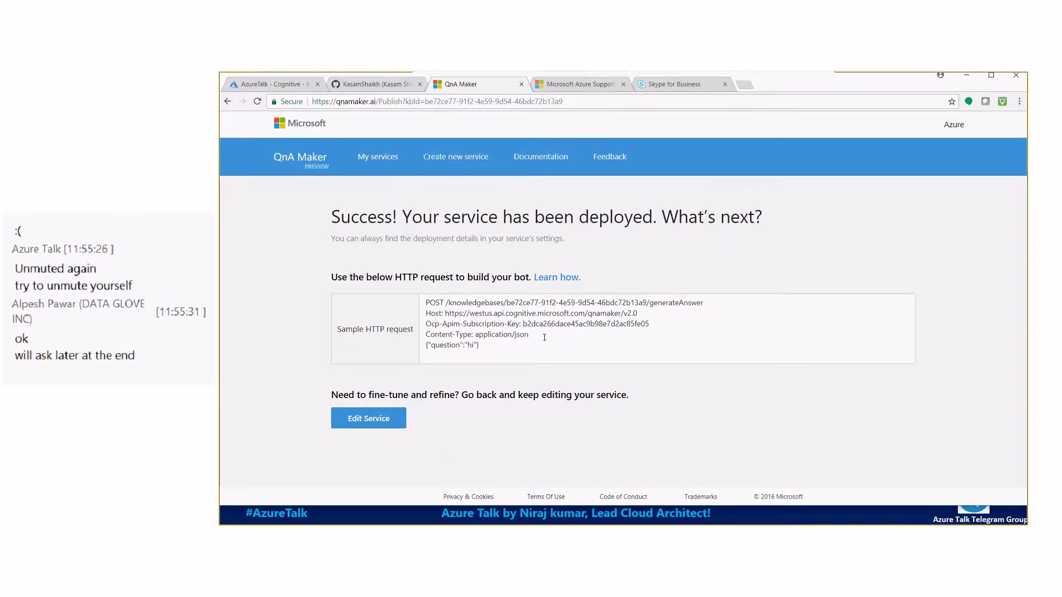
pyautogui.doubleClick(559, 302)
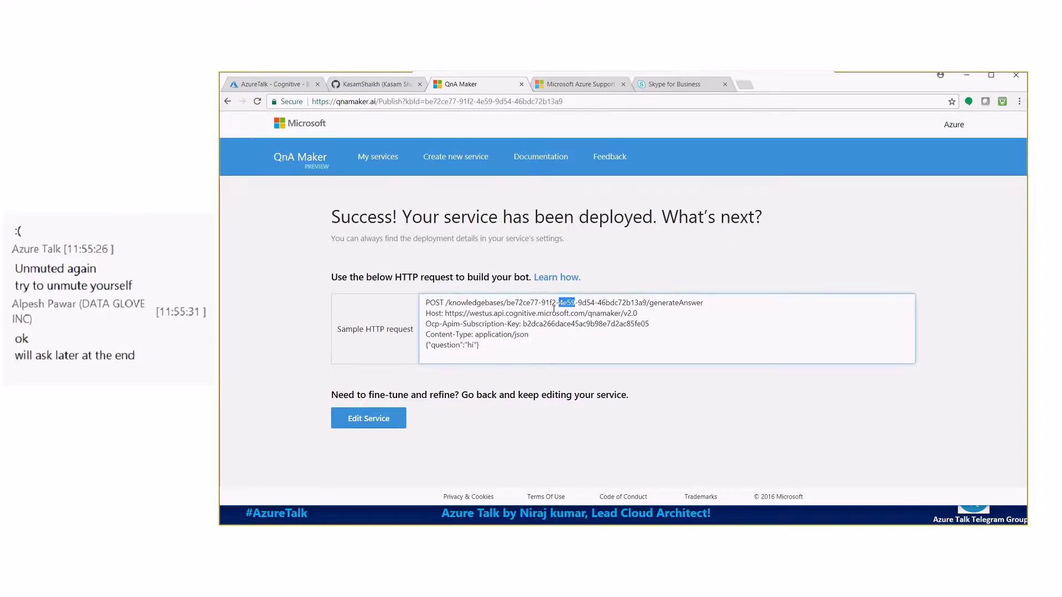
pyautogui.moveTo(507, 302); pyautogui.dragTo(648, 302)
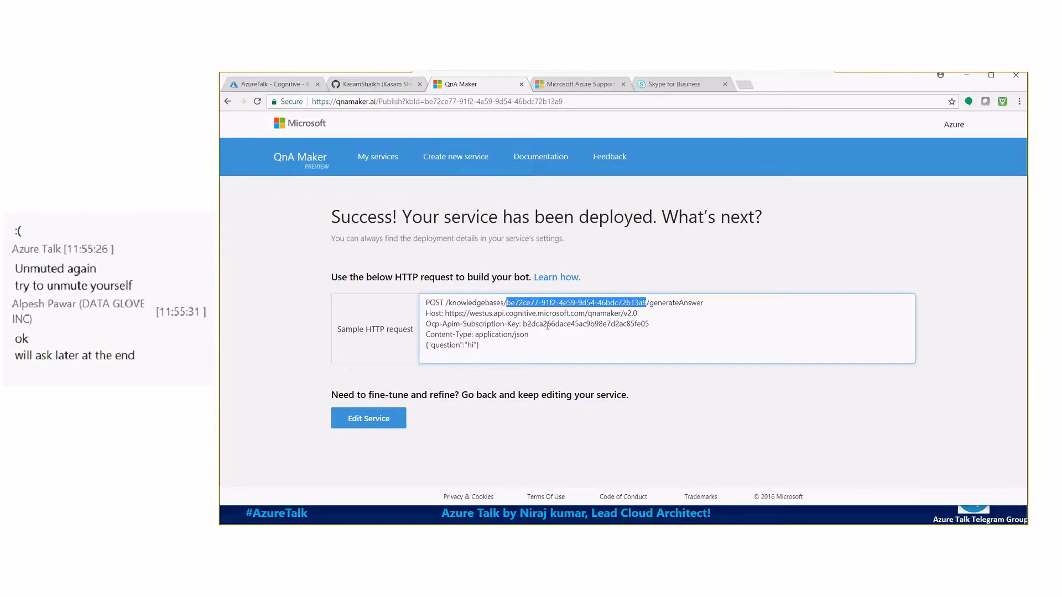
pyautogui.moveTo(524, 324); pyautogui.dragTo(652, 323)
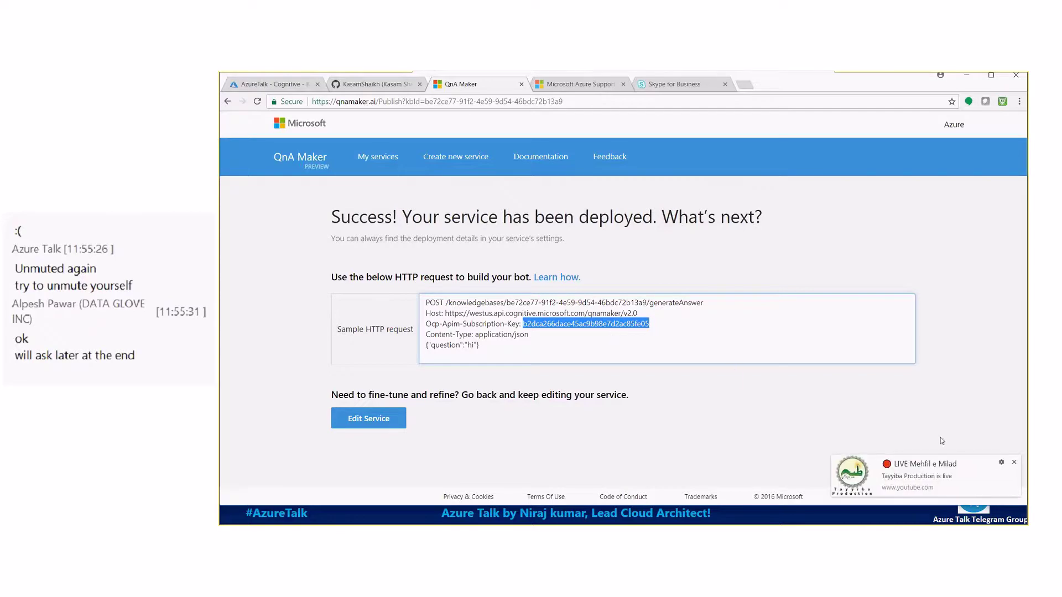
pyautogui.click(1015, 462)
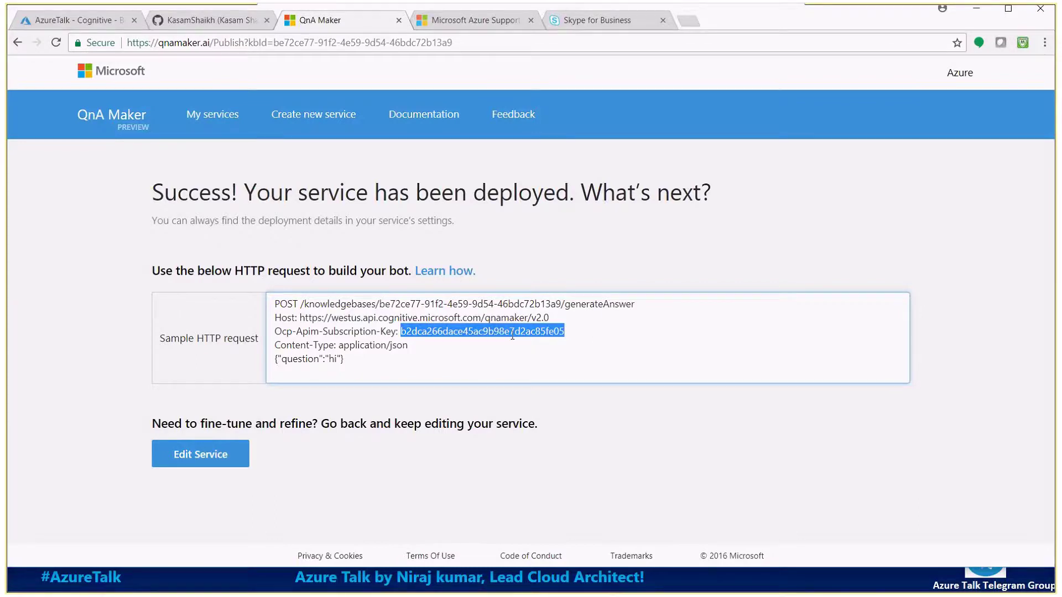
# - View the account's subscription keys, then return to My QnA services showing Azuretalkdemo and MVPDemoFAQ
pyautogui.click(965, 69)
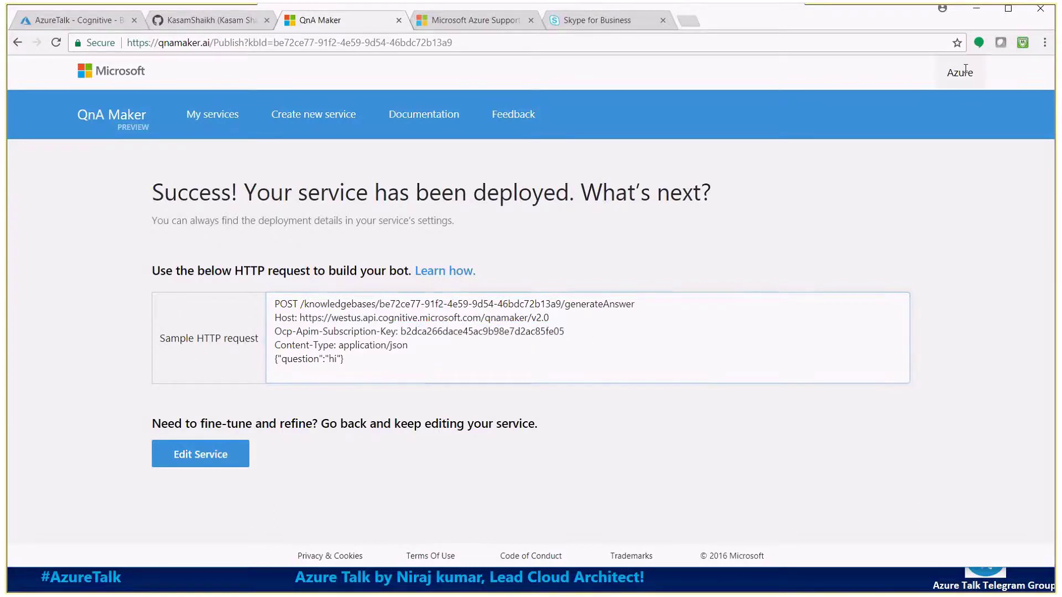
pyautogui.click(887, 160)
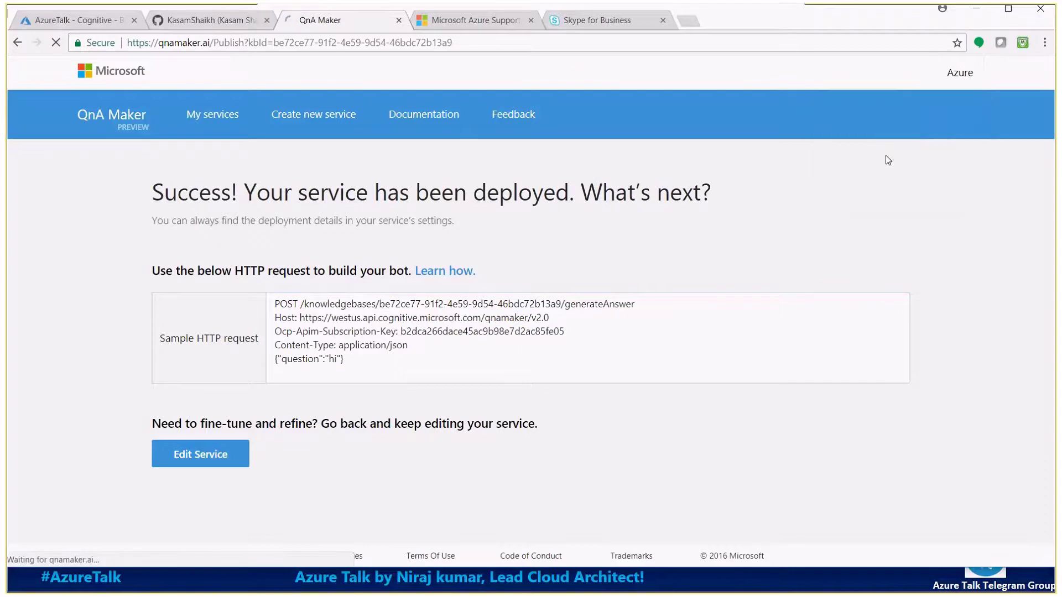
pyautogui.click(964, 84)
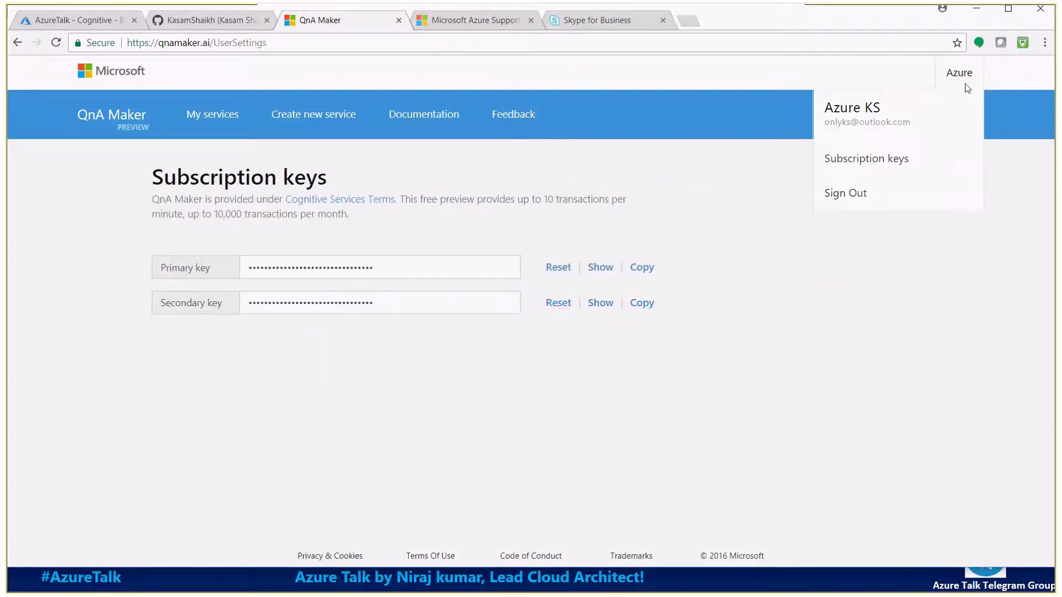
pyautogui.moveTo(648, 267); pyautogui.dragTo(582, 326)
pyautogui.click(582, 326)
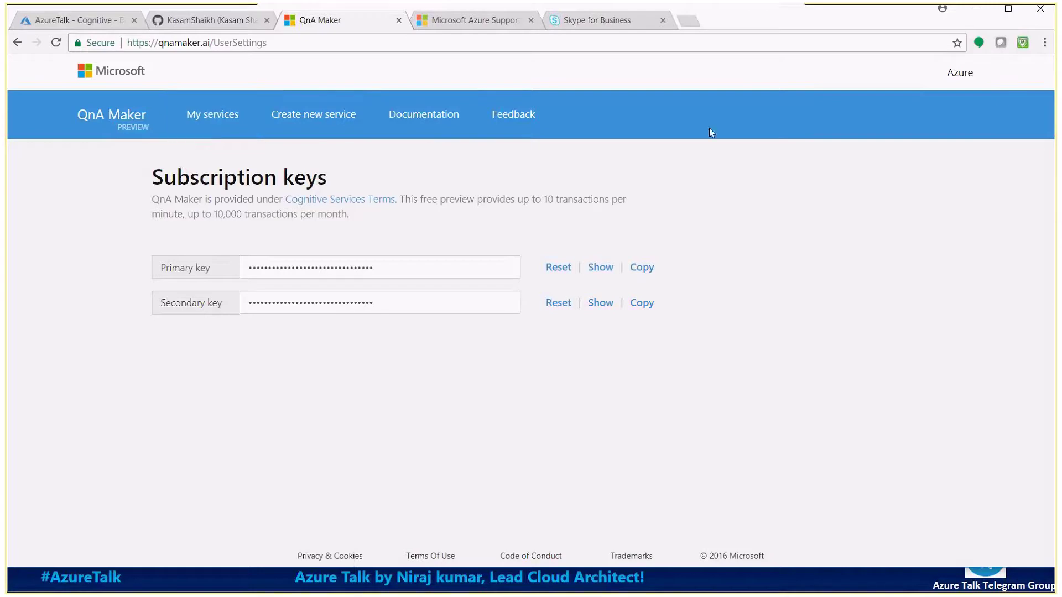
pyautogui.click(204, 107)
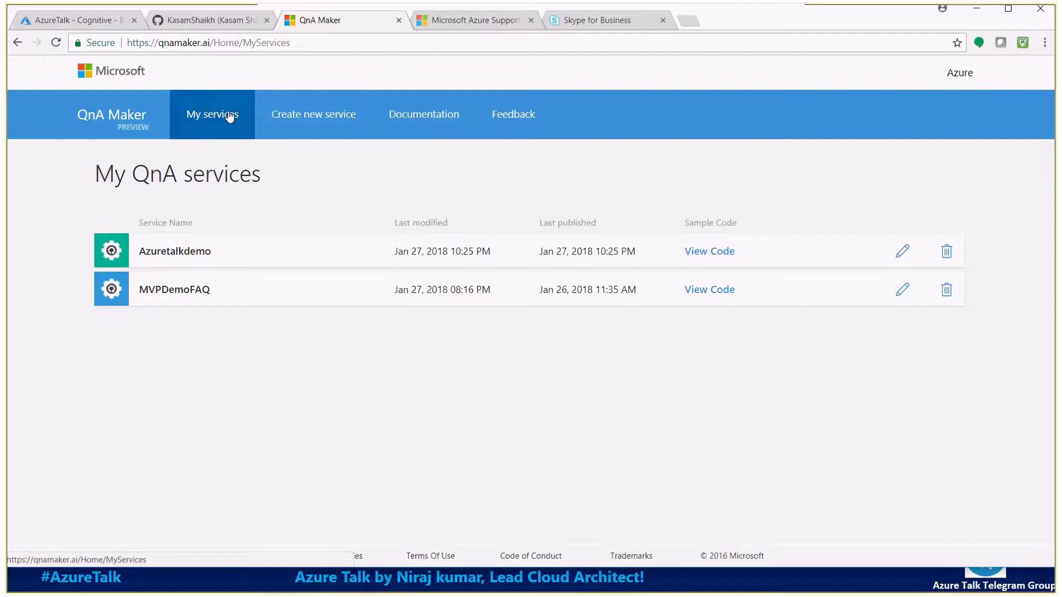
pyautogui.click(229, 115)
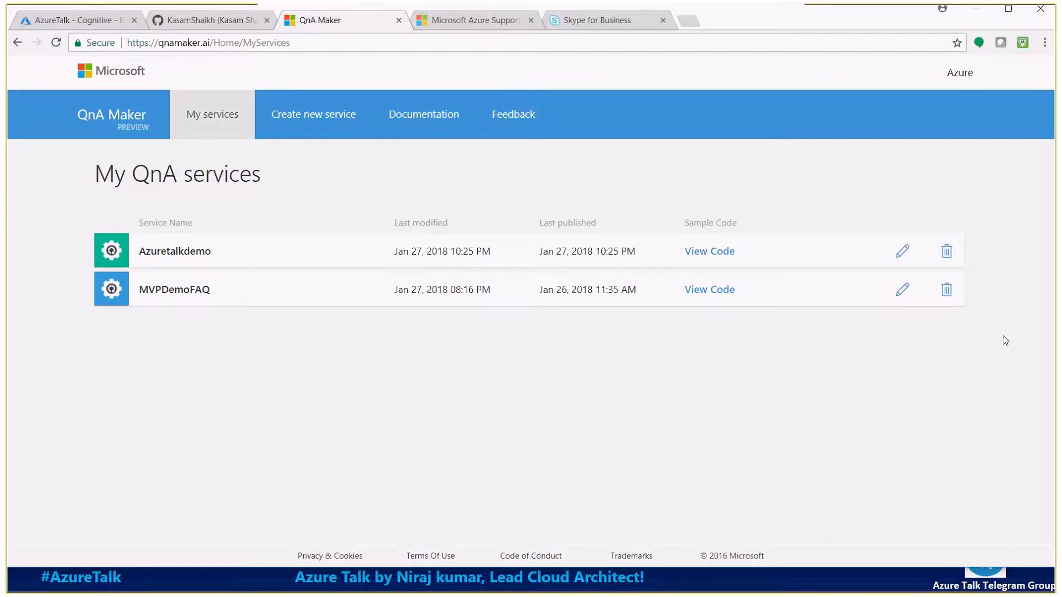
pyautogui.click(707, 252)
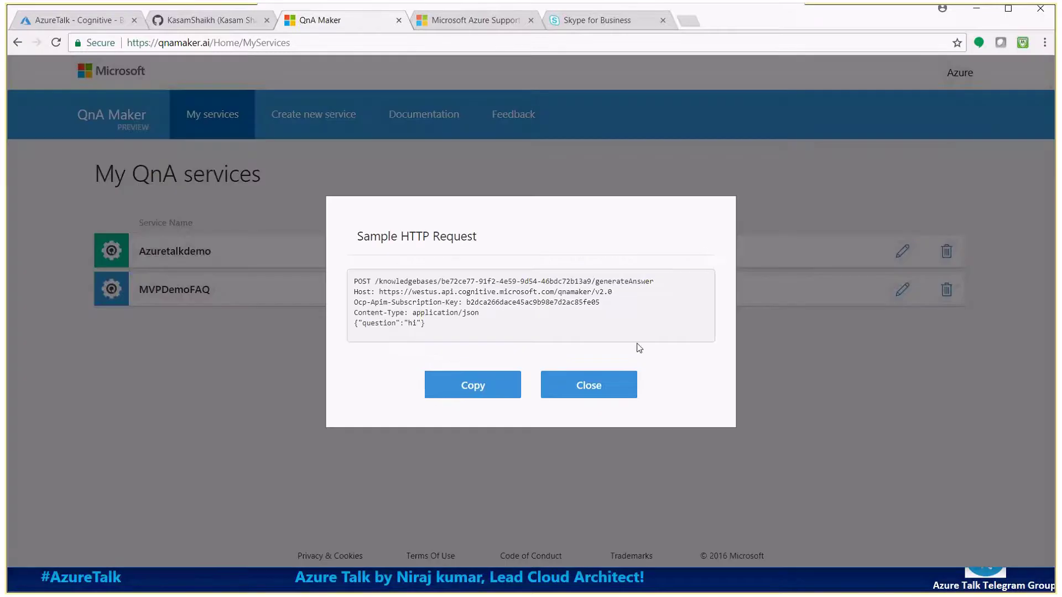
pyautogui.click(605, 396)
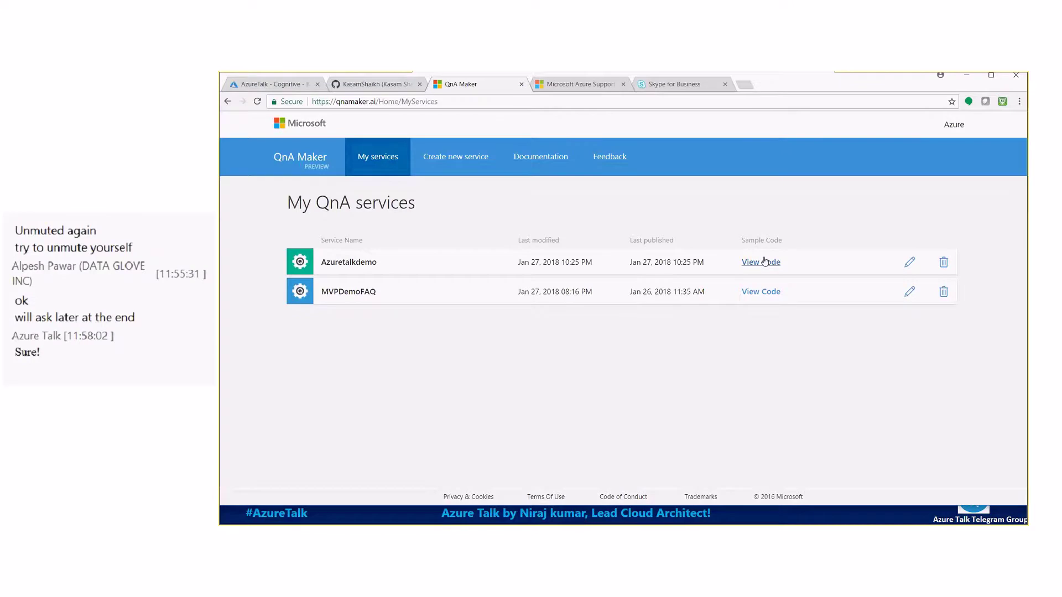
pyautogui.click(765, 261)
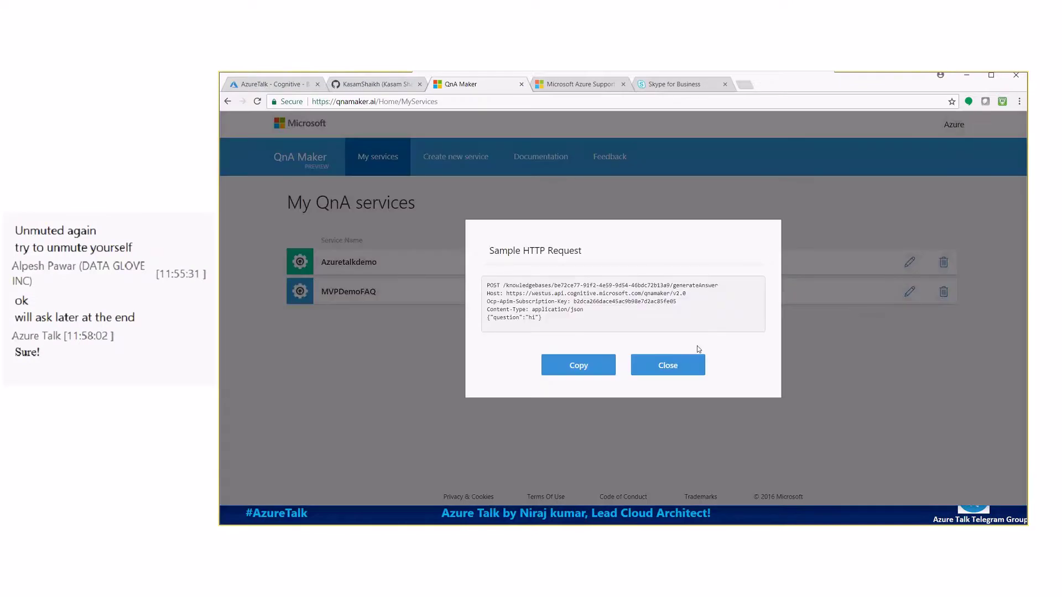
pyautogui.click(674, 370)
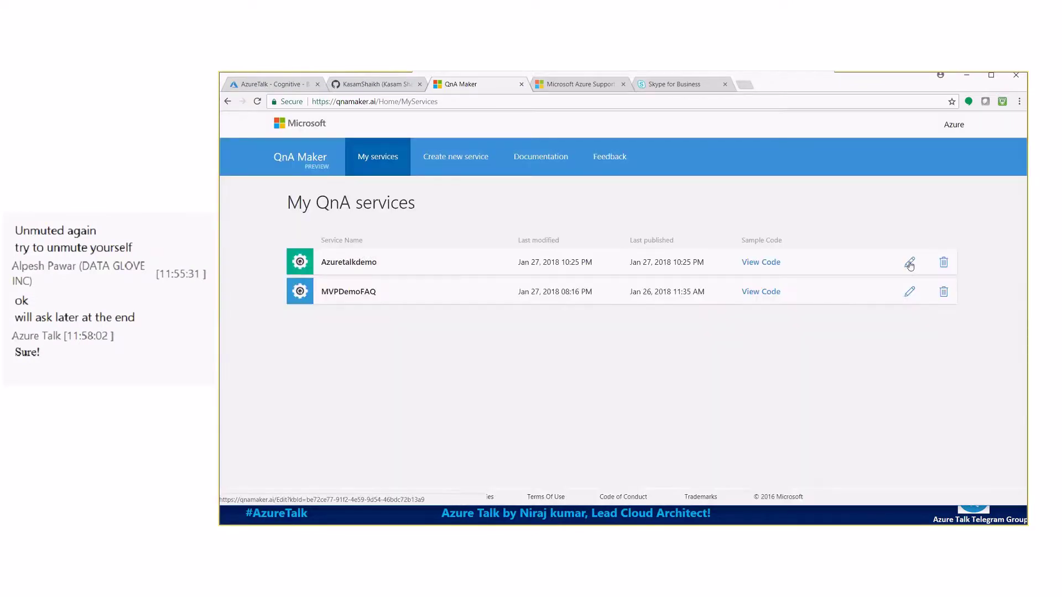
pyautogui.click(909, 264)
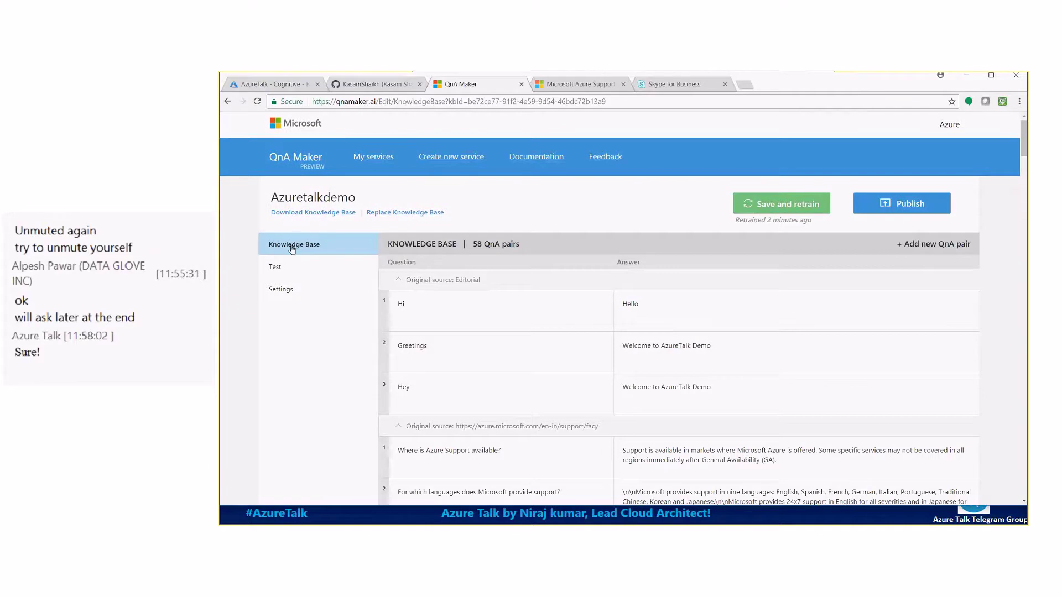
pyautogui.click(389, 156)
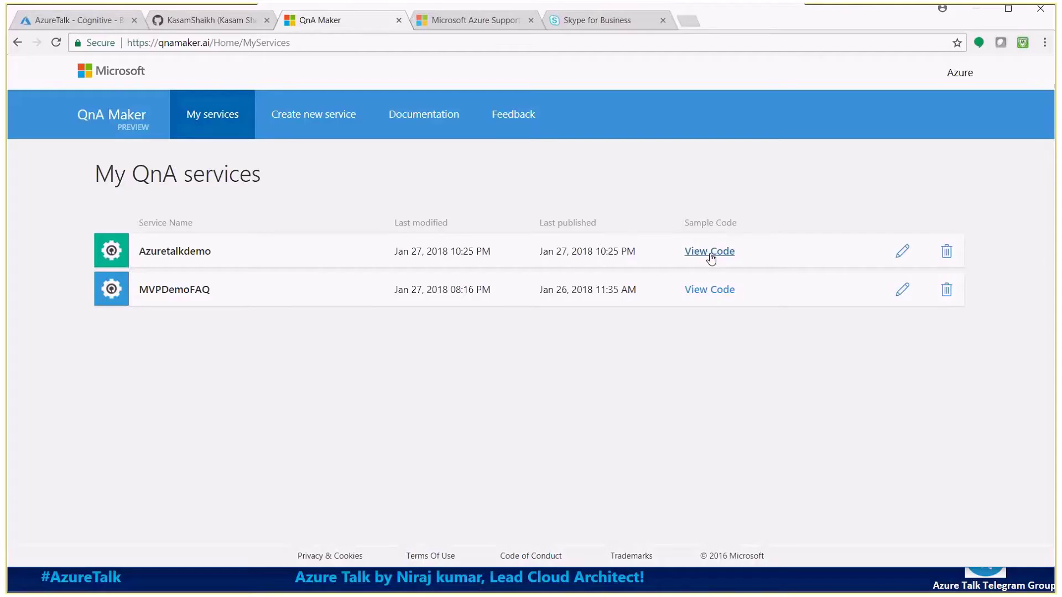
# - View and close Azuretalkdemo's sample HTTP request, then switch to the AzureTalk - Cognitive - Bots dashboard
pyautogui.click(710, 252)
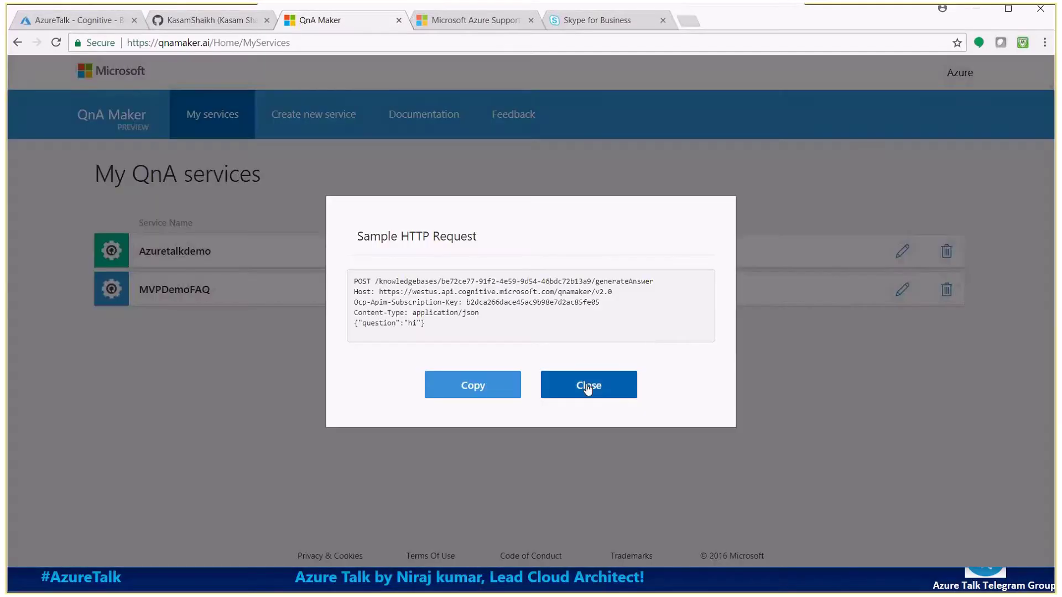
pyautogui.click(588, 387)
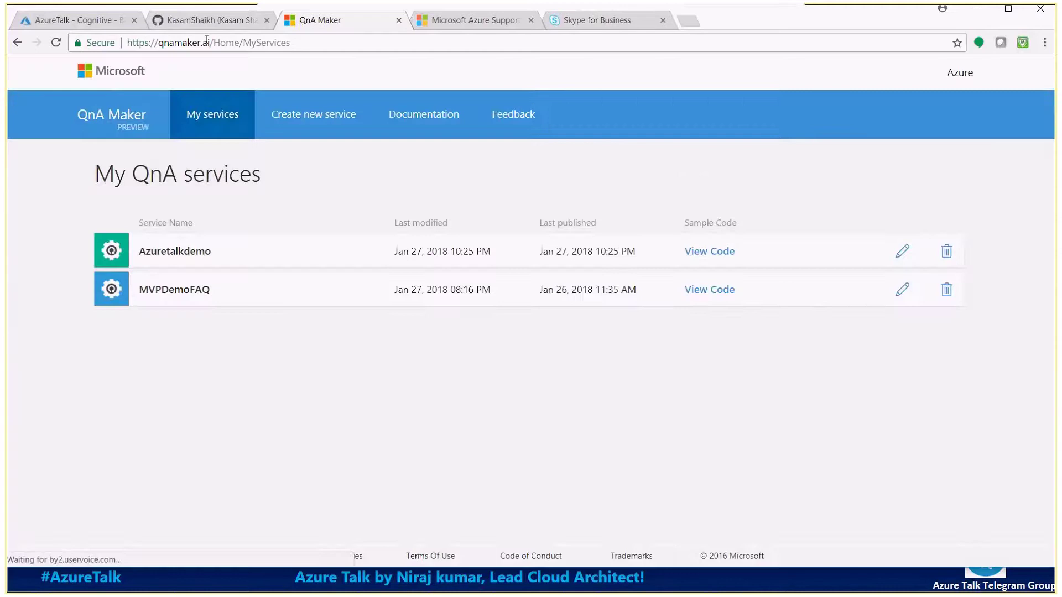
pyautogui.click(72, 23)
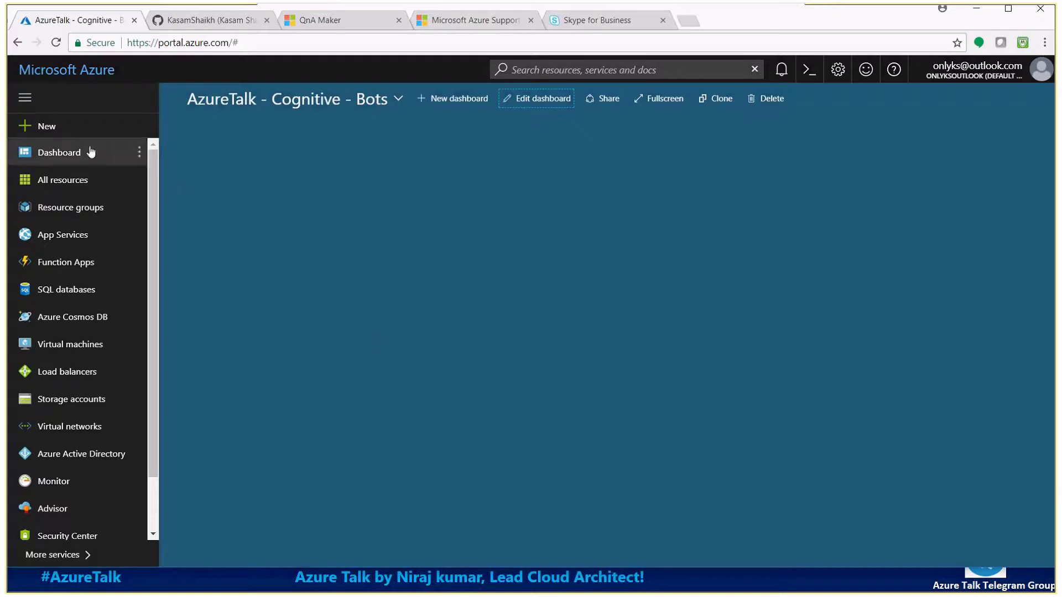
# - Open the Web App Bot creation form from + New > AI + Cognitive Services
pyautogui.click(48, 131)
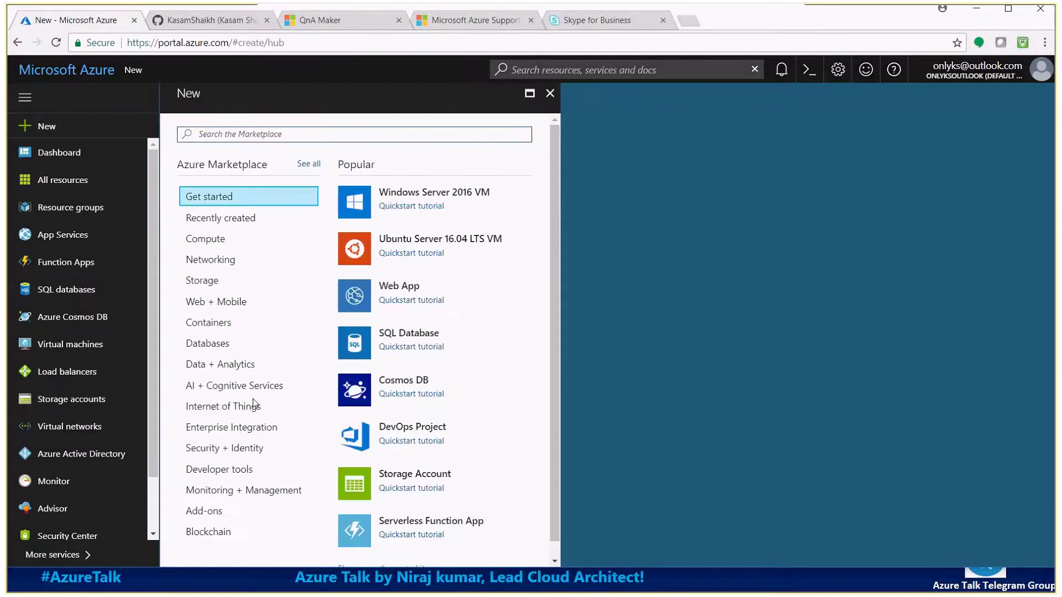
pyautogui.click(244, 385)
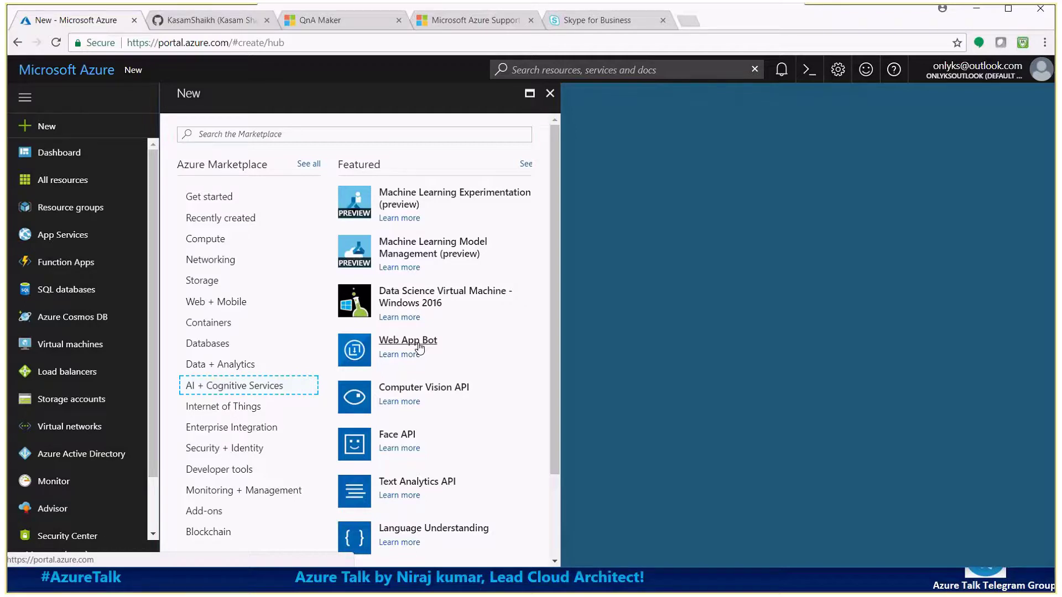
pyautogui.click(418, 346)
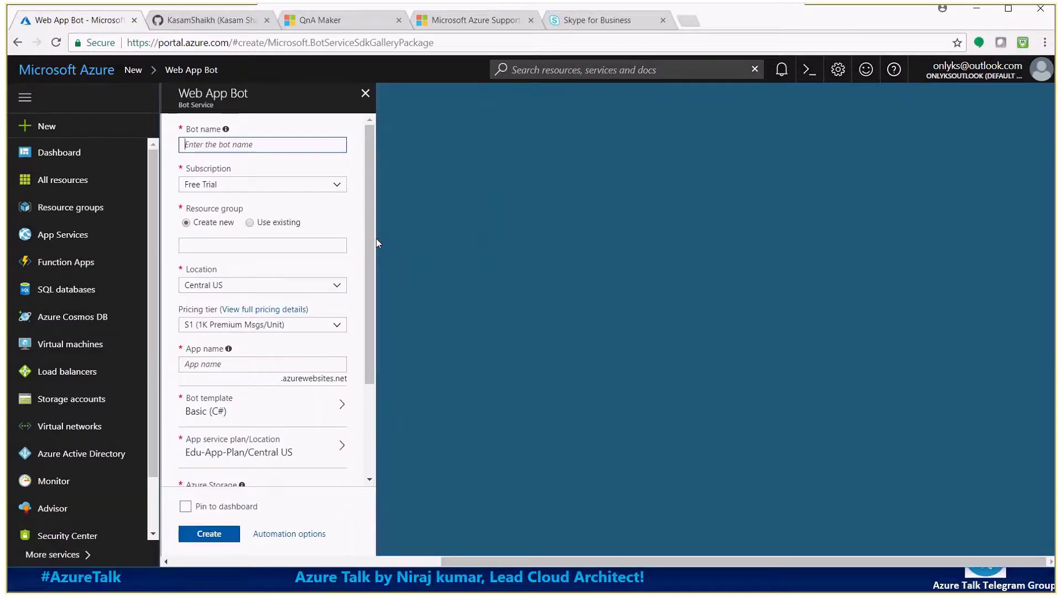
# - Enter azuretalkdemo as the bot name and bring up the full pricing tier details
pyautogui.click(242, 145)
pyautogui.write('azur')
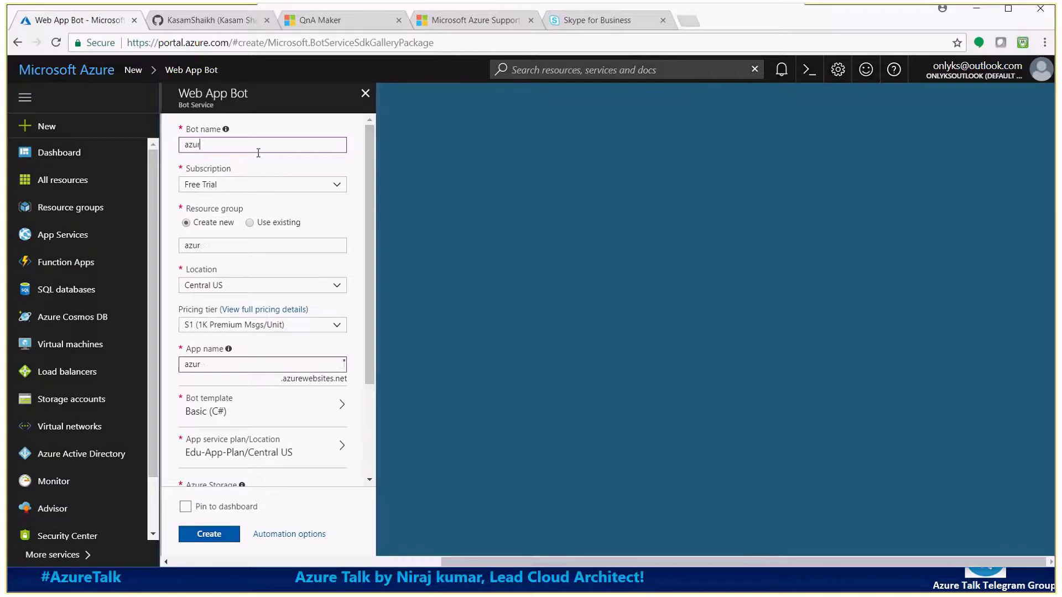
pyautogui.write('etalkdemo')
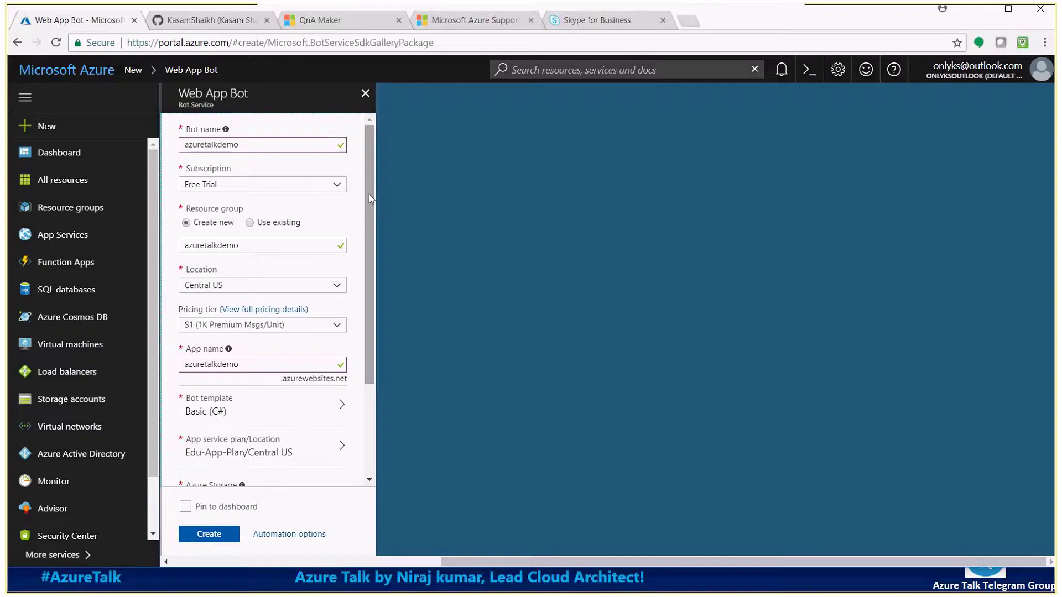
pyautogui.moveTo(369, 195); pyautogui.dragTo(377, 234)
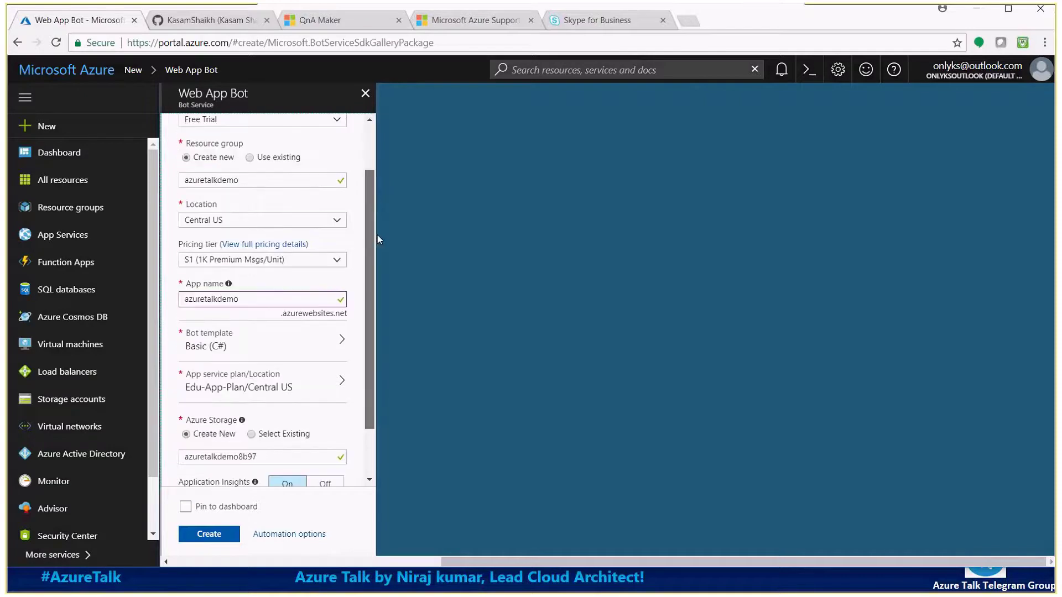
pyautogui.scroll(-1, 332, 227)
pyautogui.click(293, 215)
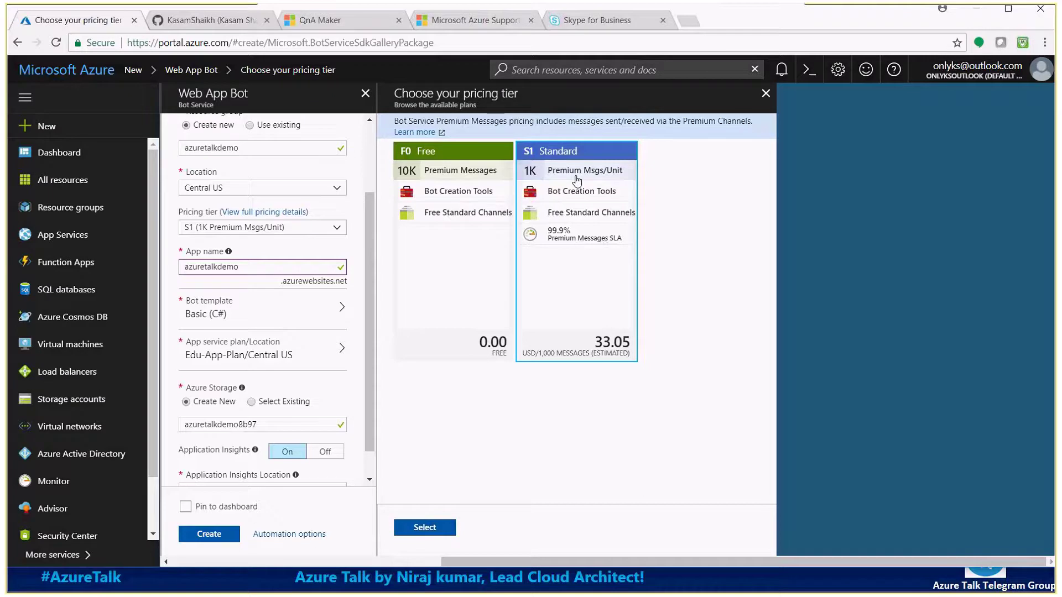
# - Choose the S1 Standard pricing tier over F0 Free and bring up the bot template list
pyautogui.click(429, 219)
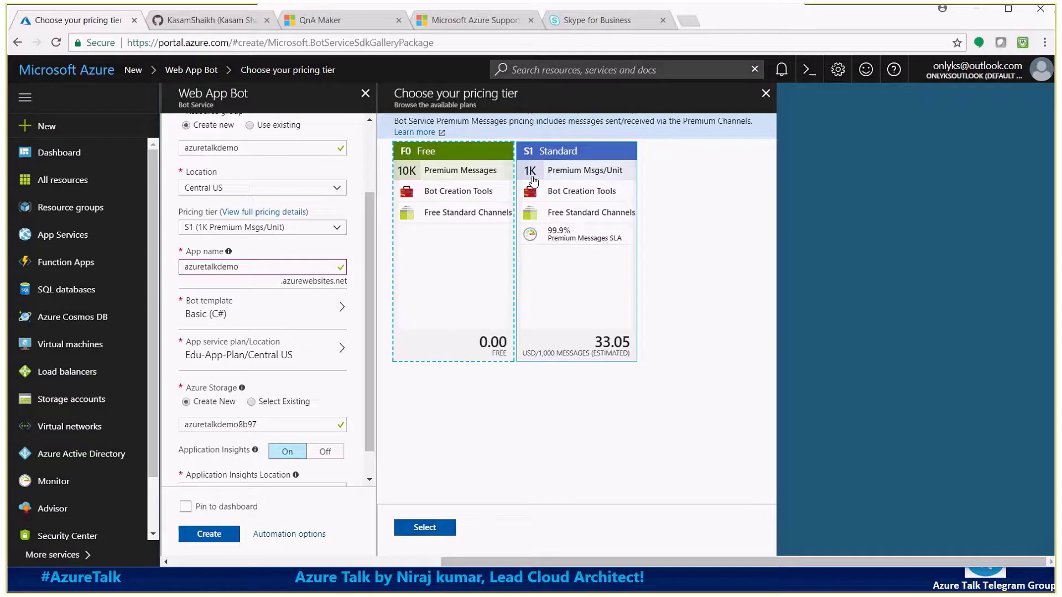
pyautogui.click(576, 268)
pyautogui.click(437, 528)
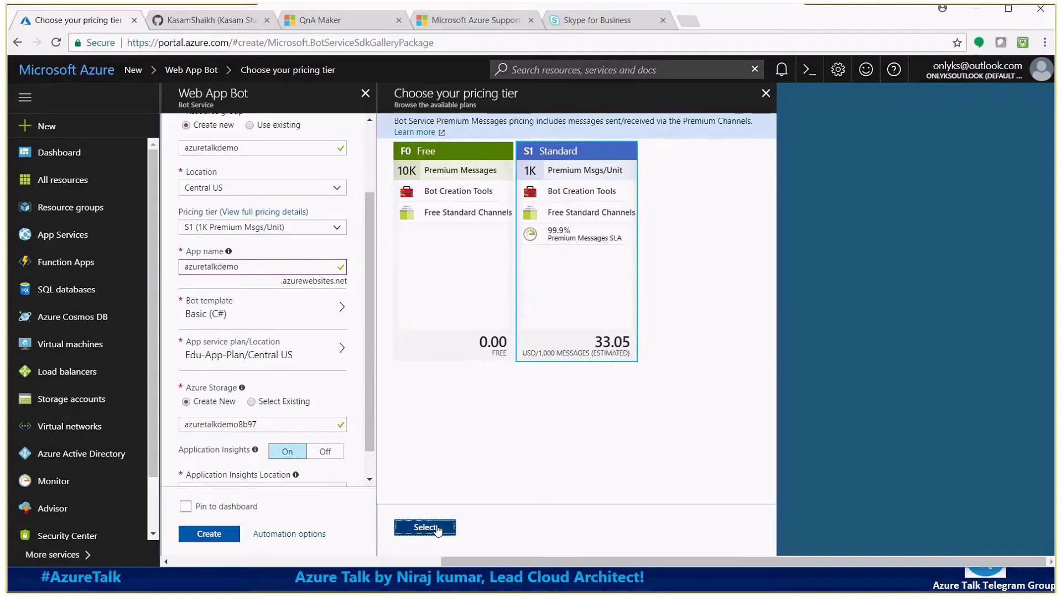
pyautogui.click(285, 313)
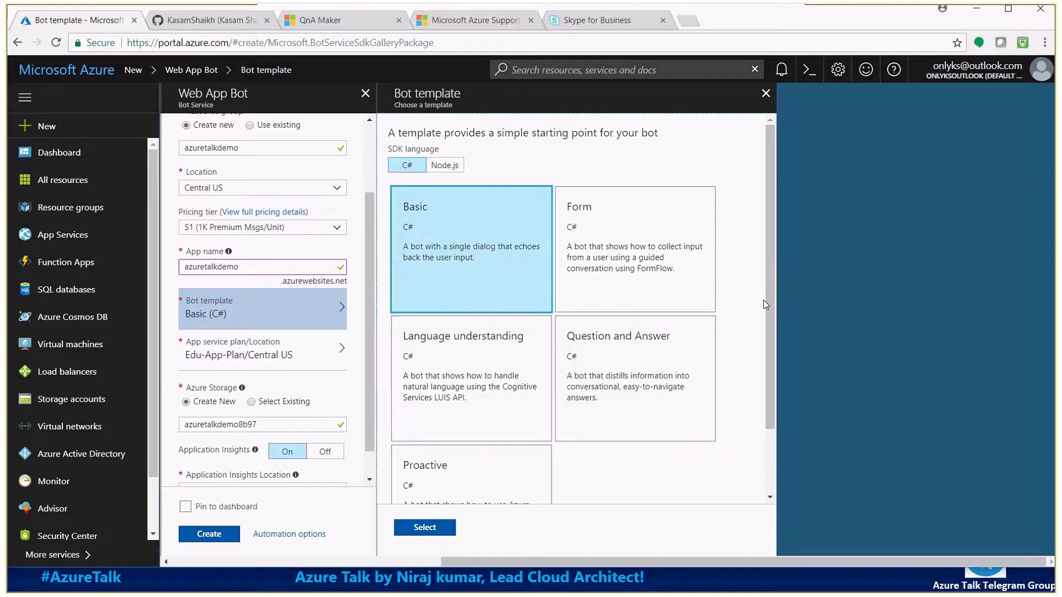
# - Switch the bot template SDK language to C# and pick the Question and Answer template
pyautogui.moveTo(773, 312); pyautogui.dragTo(773, 368)
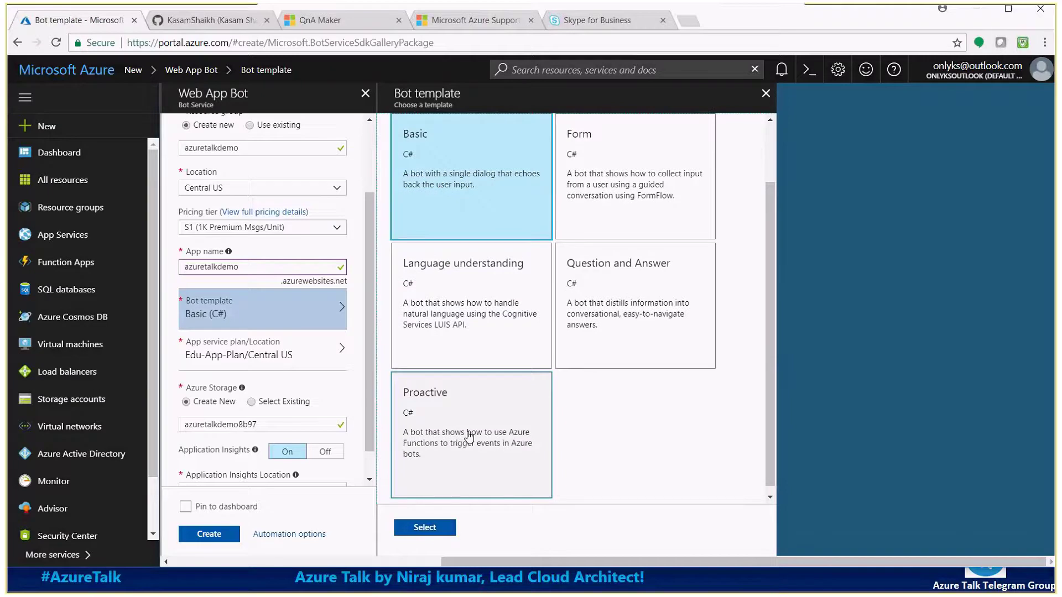
pyautogui.moveTo(774, 369); pyautogui.dragTo(773, 333)
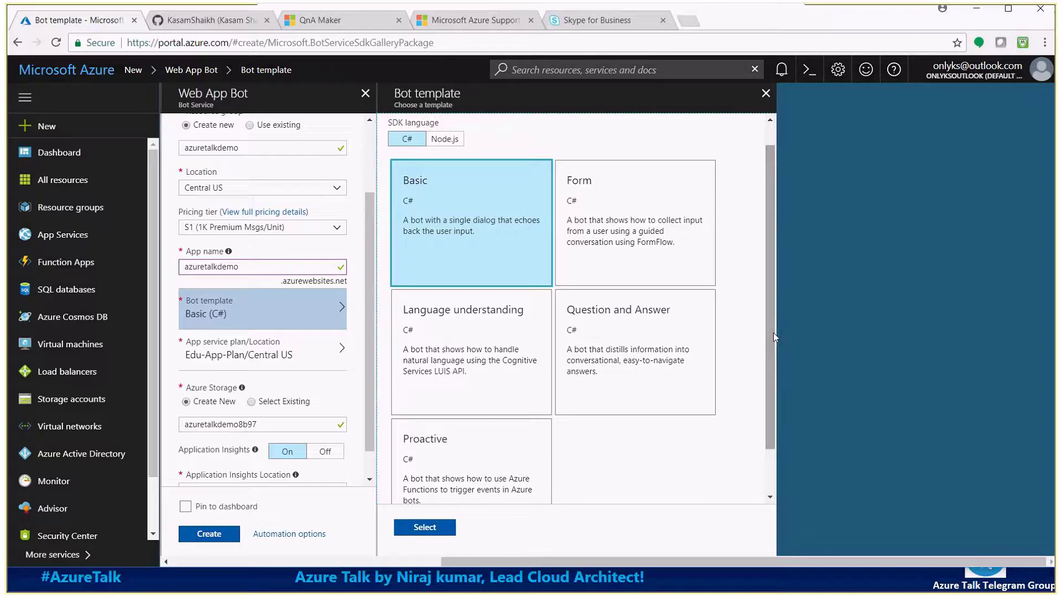
pyautogui.moveTo(773, 333); pyautogui.dragTo(771, 294)
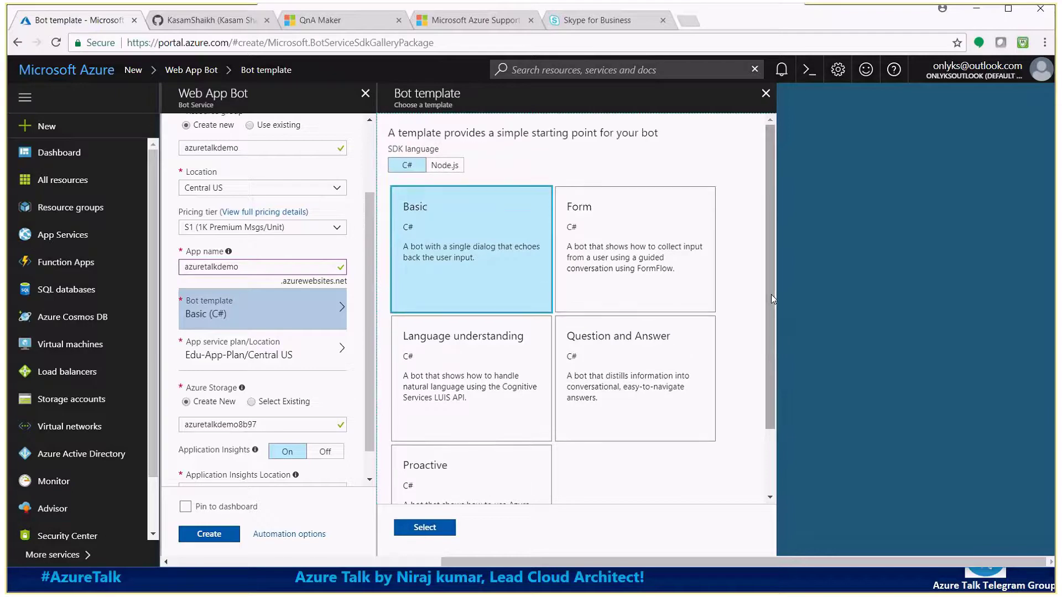
pyautogui.click(448, 167)
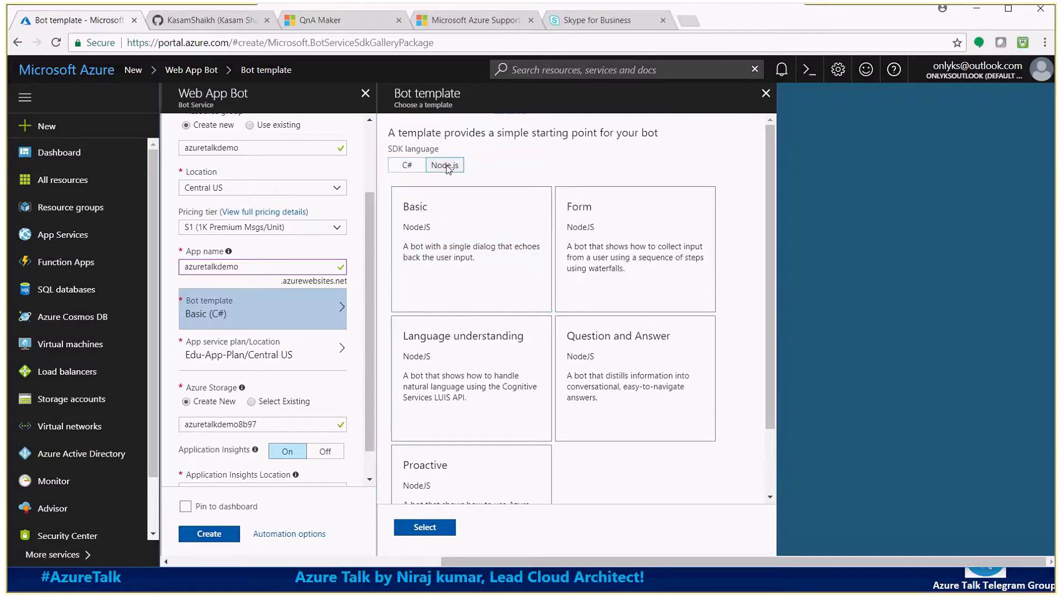
pyautogui.click(408, 174)
pyautogui.click(451, 173)
pyautogui.click(406, 166)
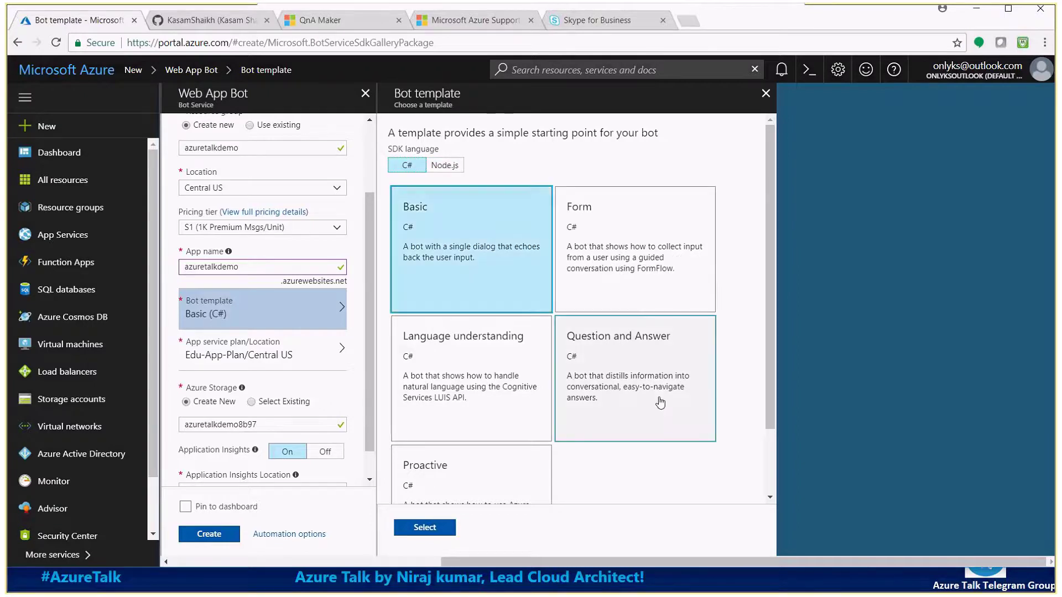
pyautogui.click(648, 368)
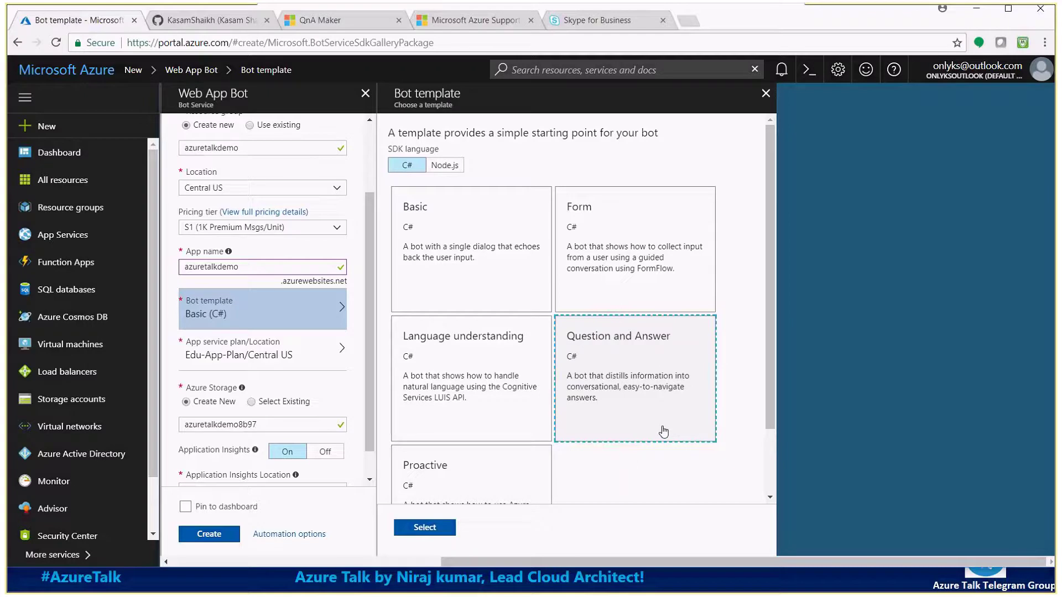
# - Confirm the Question and Answer (C#) template, host the bot on the slotapp plan, and pin it to the dashboard
pyautogui.click(440, 530)
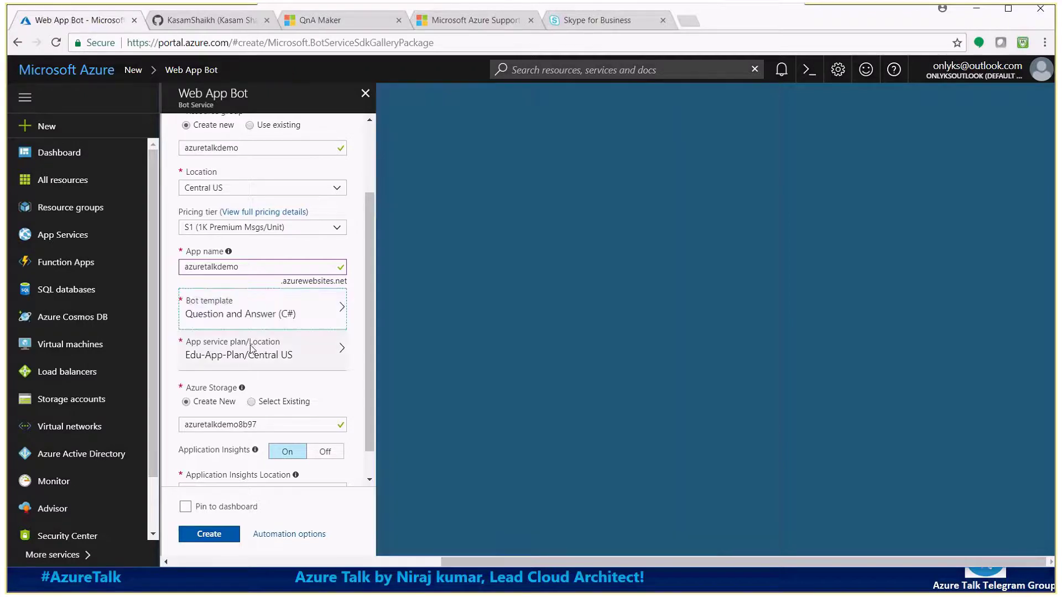
pyautogui.click(248, 358)
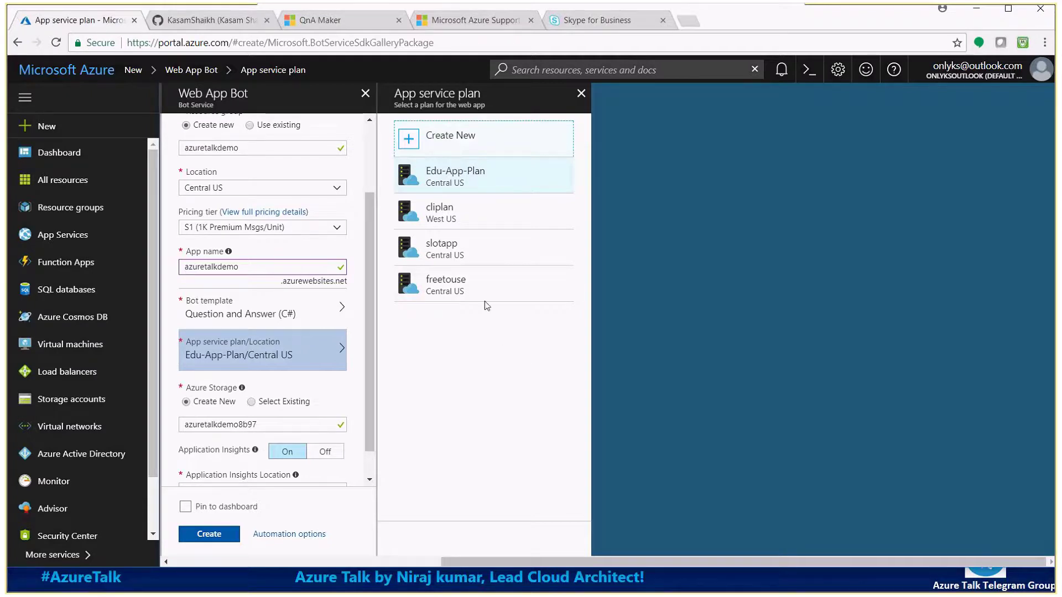
pyautogui.click(469, 249)
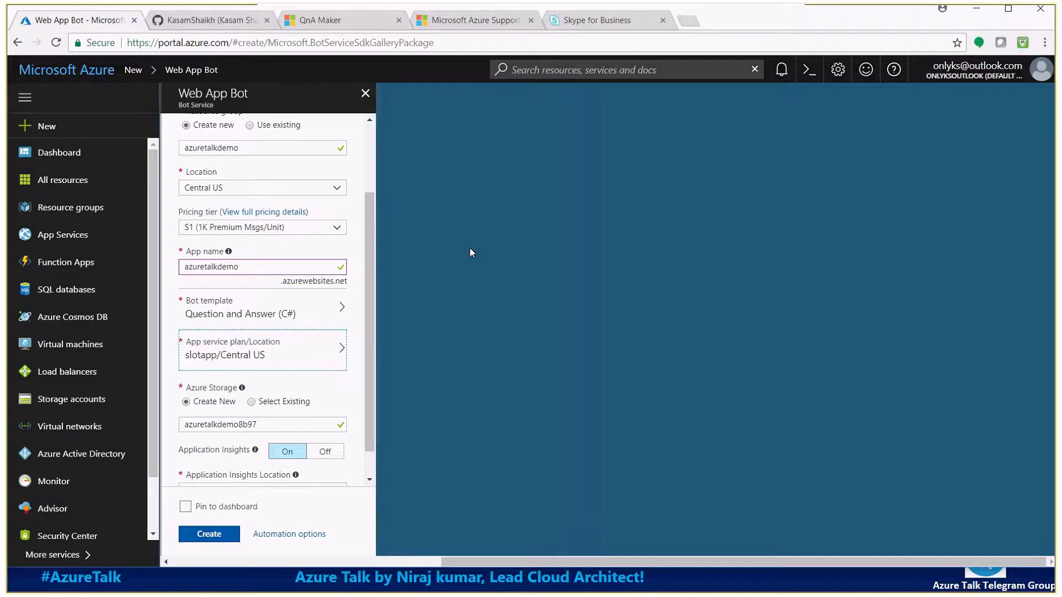
pyautogui.scroll(-1, 373, 407)
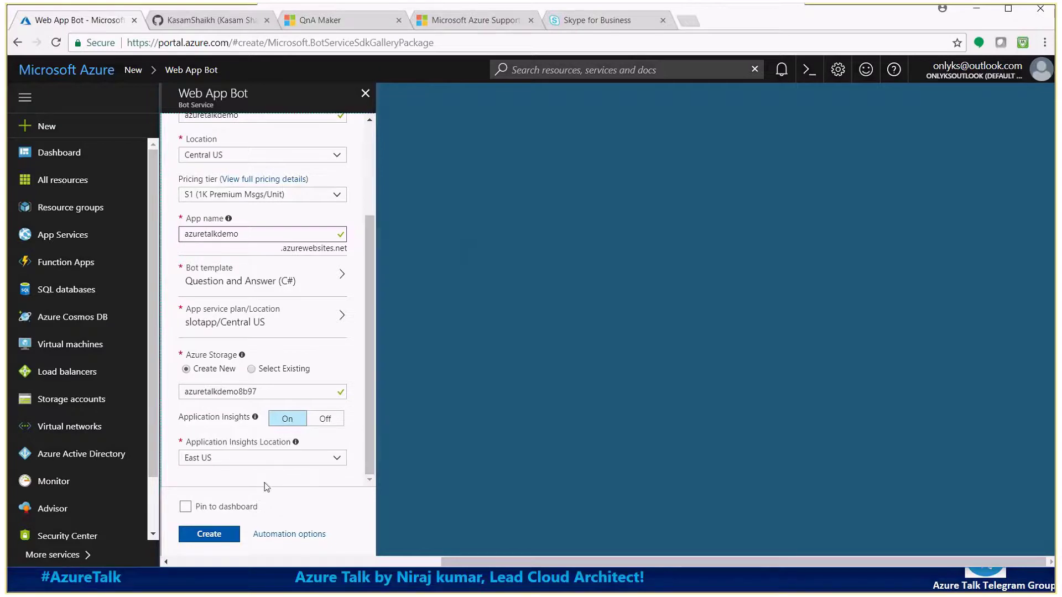
pyautogui.click(186, 508)
# - Create the azuretalkdemo Web App Bot and check its deployment progress in Notifications
pyautogui.click(202, 533)
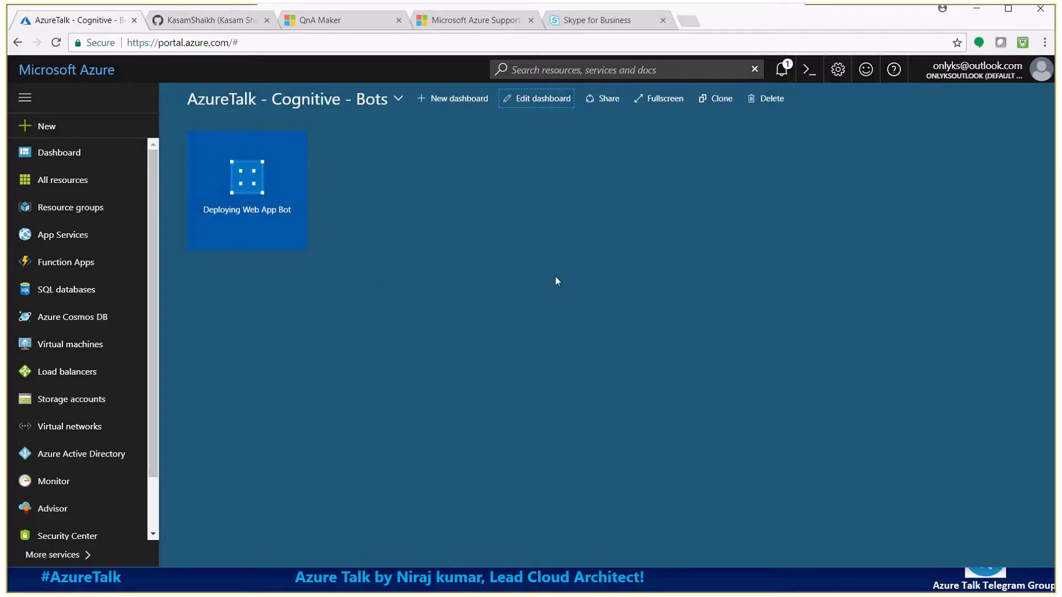
pyautogui.click(780, 69)
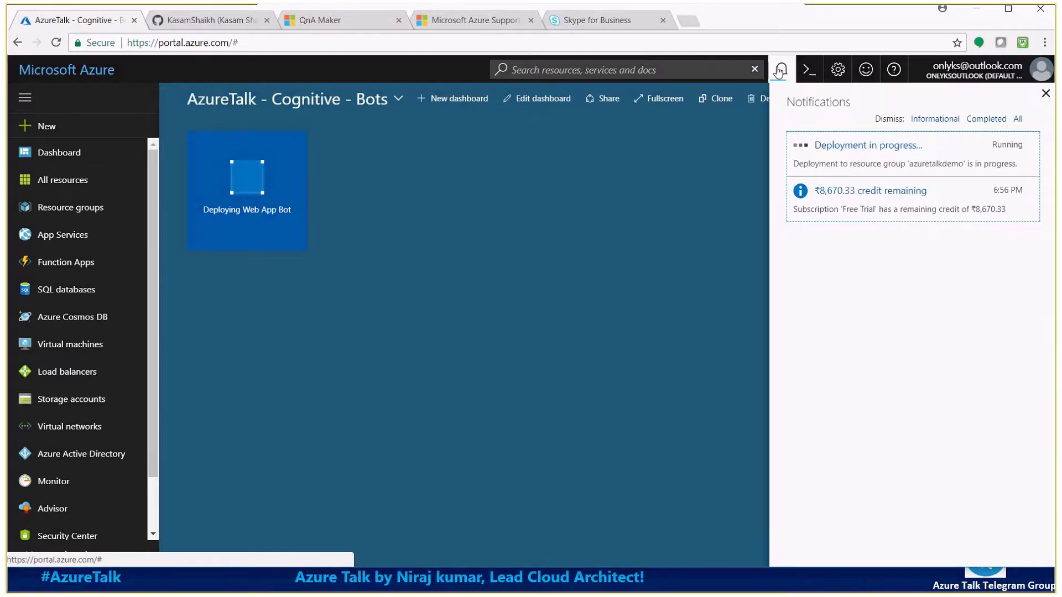
pyautogui.click(780, 70)
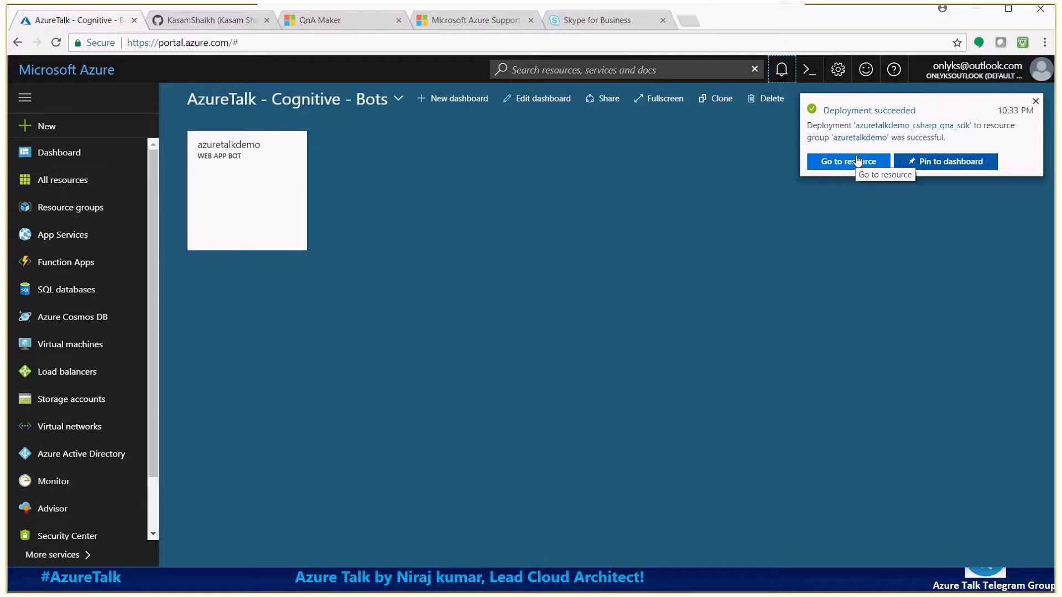
# - Go to the azuretalkdemo bot resource, view its full App Service settings, and return to the bot overview
pyautogui.click(856, 160)
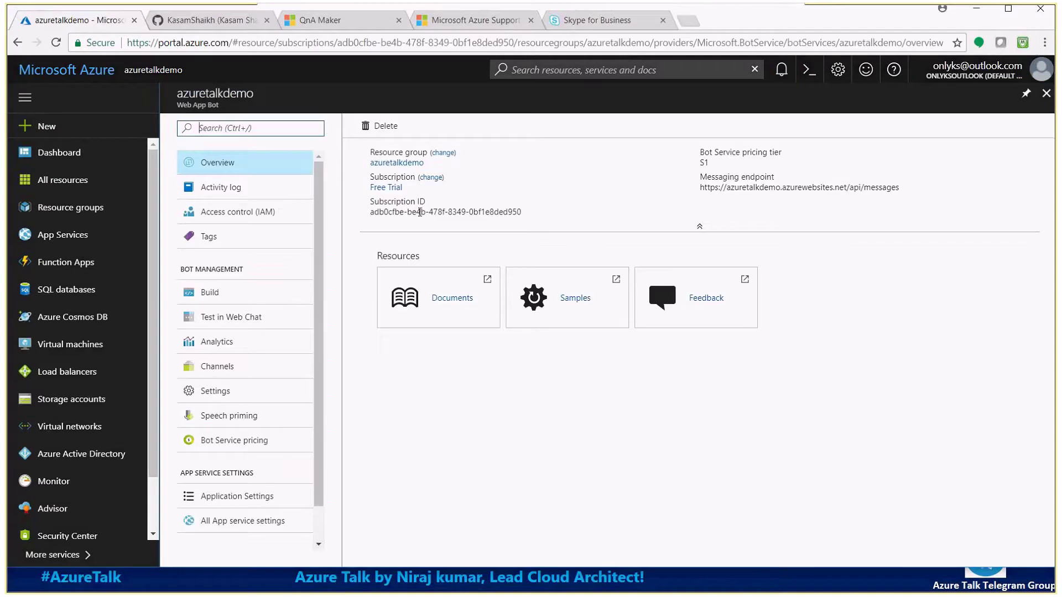
pyautogui.moveTo(319, 204); pyautogui.dragTo(320, 226)
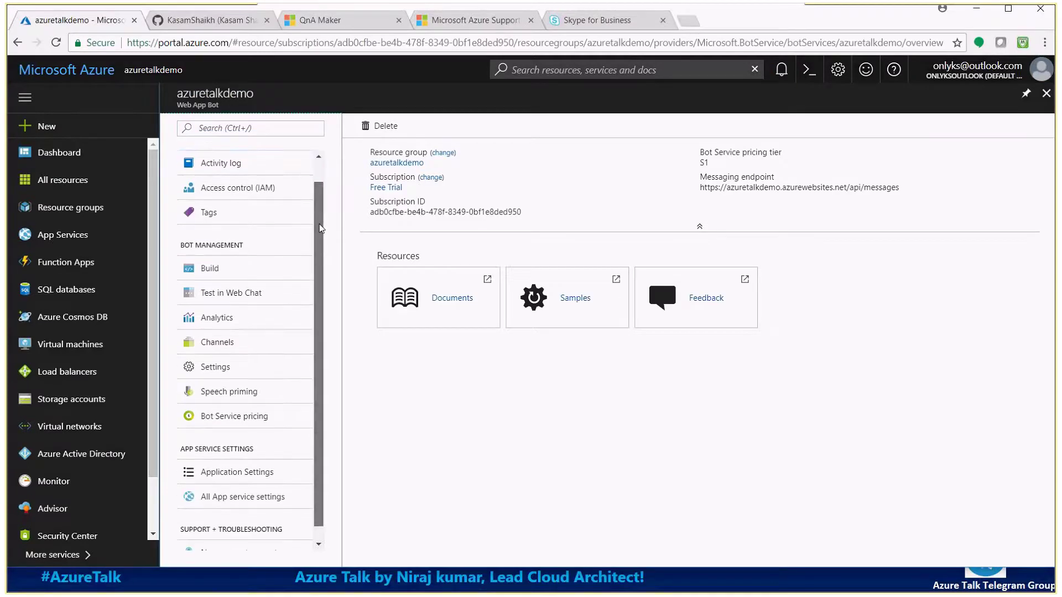
pyautogui.scroll(1, 320, 224)
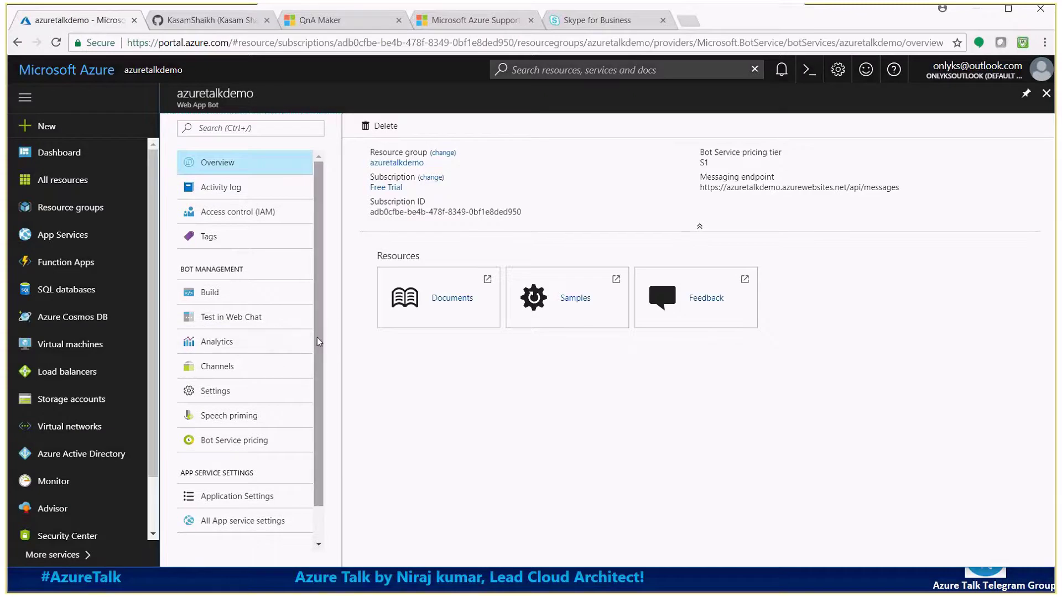
pyautogui.scroll(-2, 321, 413)
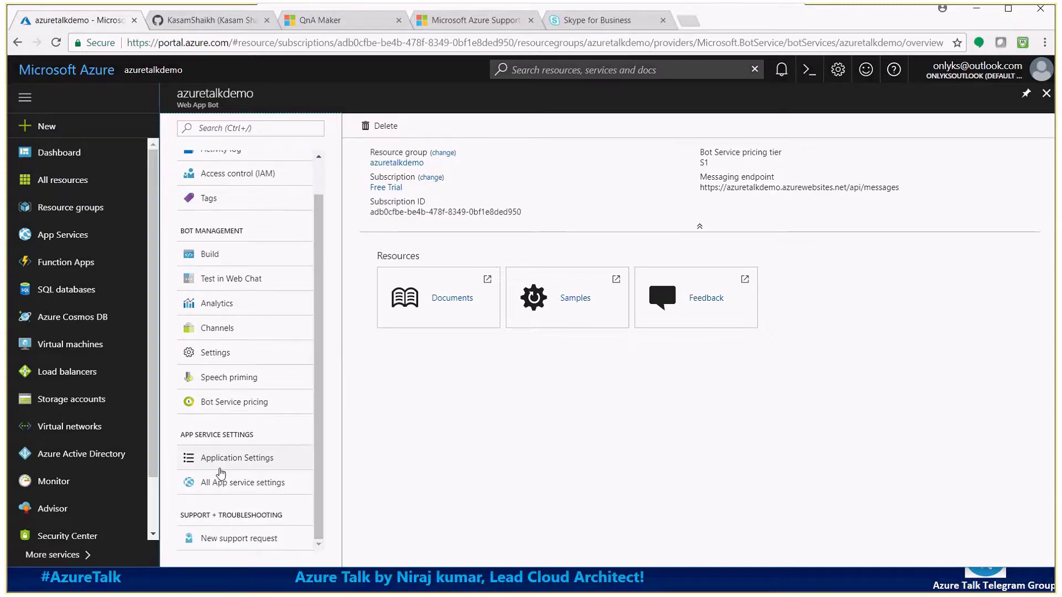
pyautogui.click(249, 487)
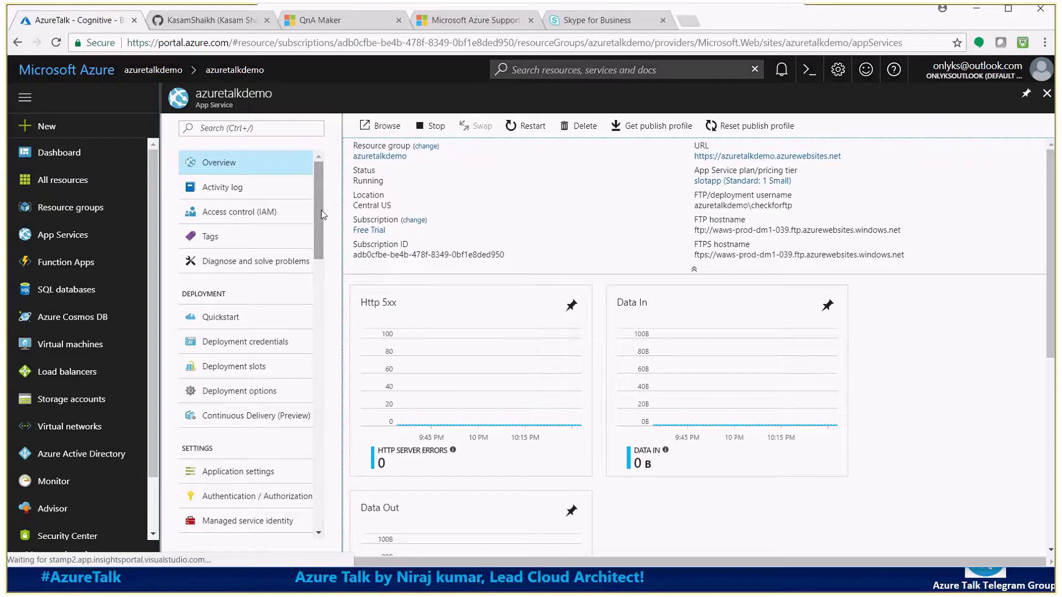
pyautogui.moveTo(320, 205); pyautogui.dragTo(322, 353)
pyautogui.scroll(5, 322, 354)
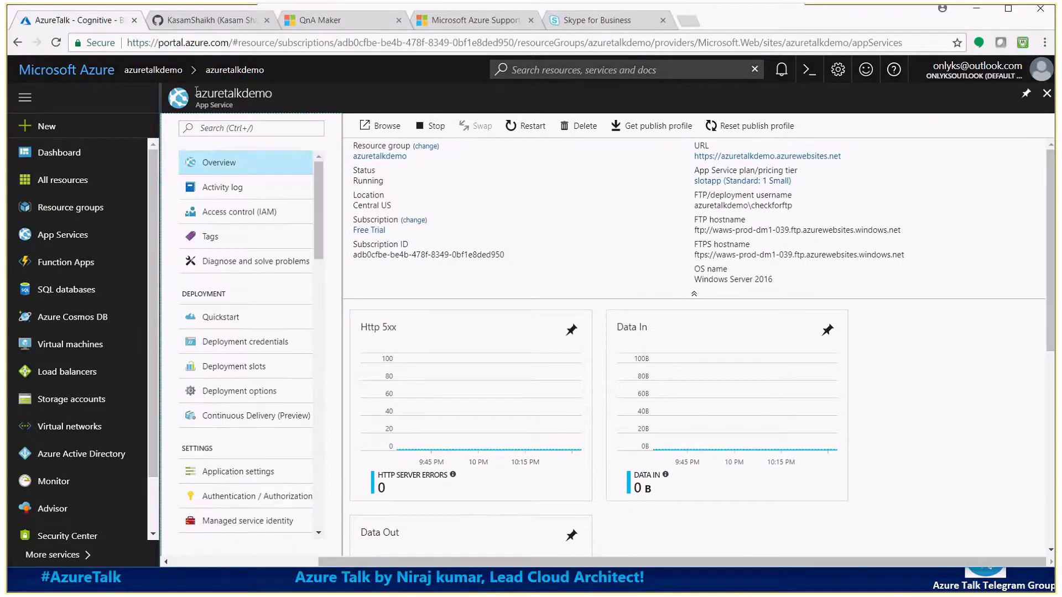
pyautogui.click(160, 74)
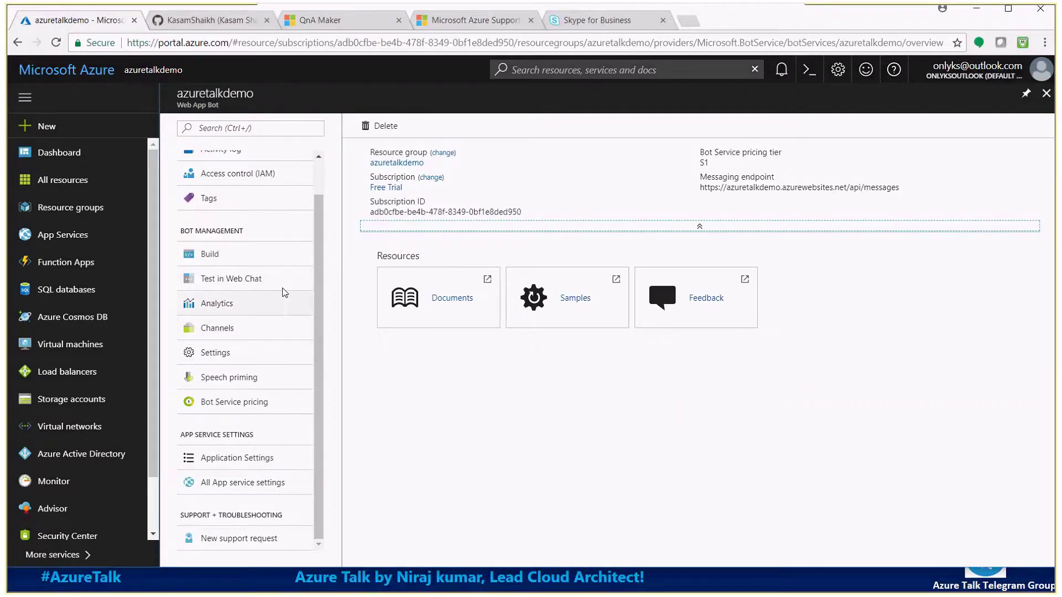
# - Launch the bot's online code editor from its Build page
pyautogui.click(259, 255)
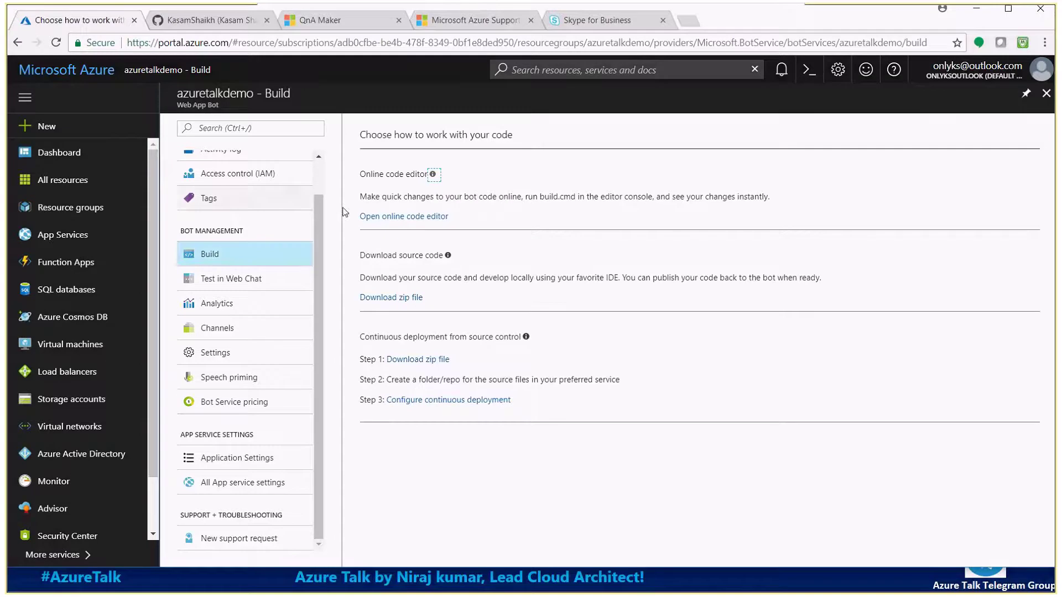
pyautogui.click(417, 217)
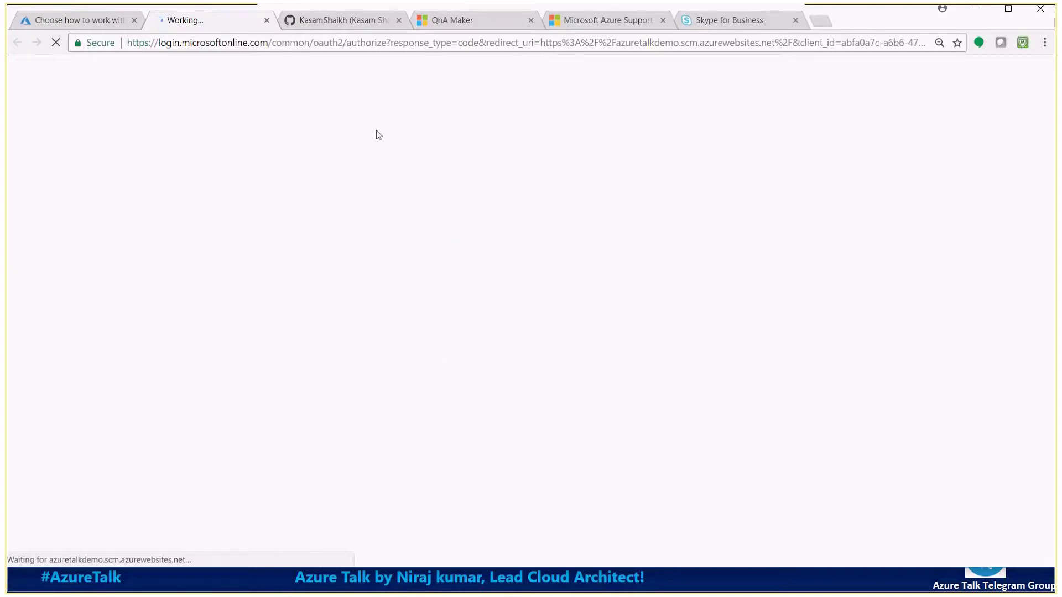
# - Open BasicQnAMakerDialog.cs from the Dialogs folder in the editor tab
pyautogui.click(86, 22)
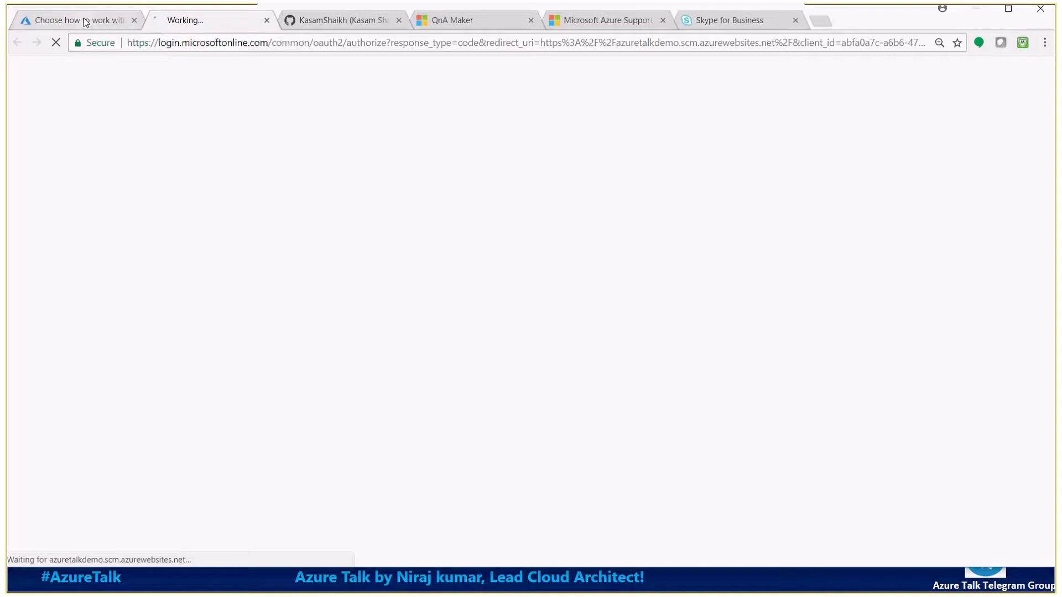
pyautogui.click(198, 27)
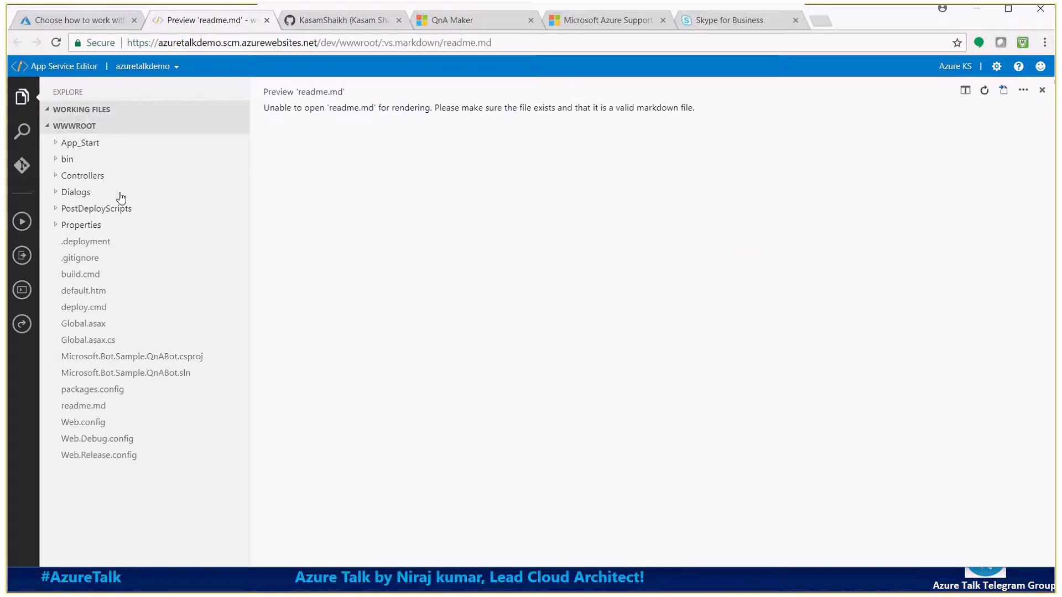
pyautogui.click(55, 194)
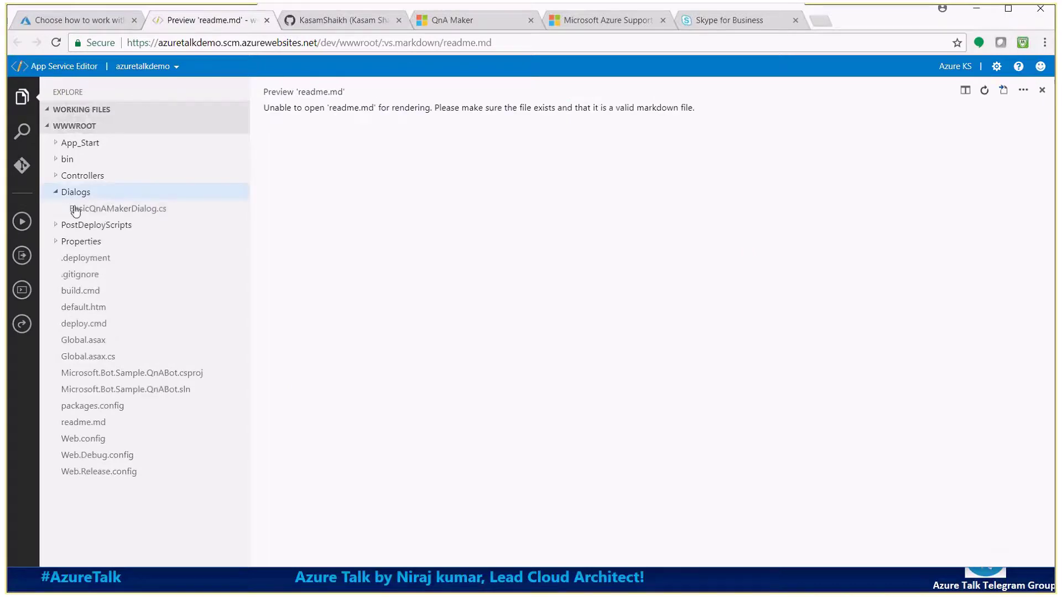
pyautogui.click(120, 210)
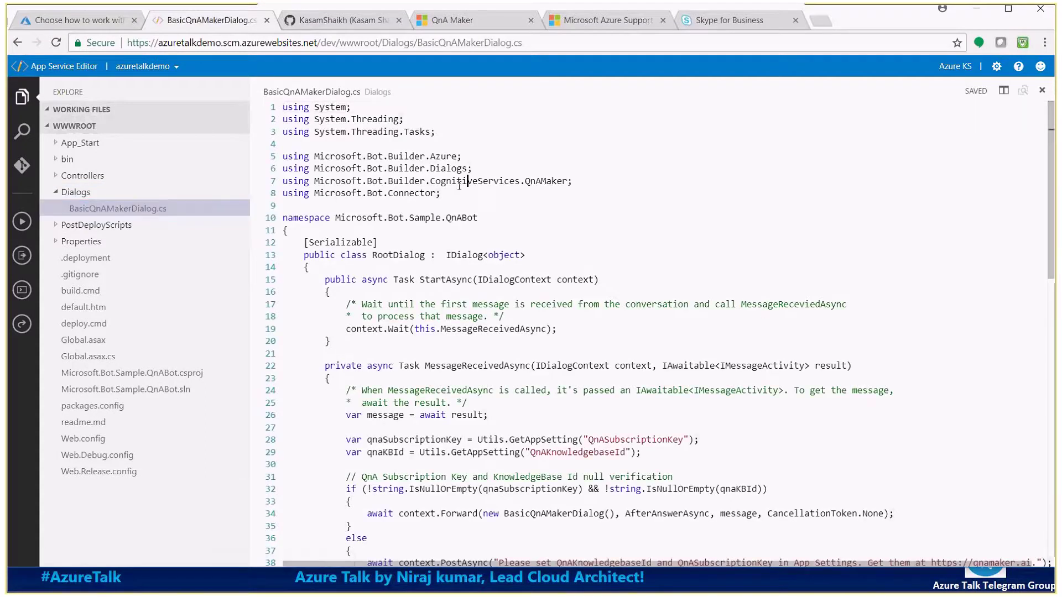
# - Scroll through the BasicQnAMakerDialog.cs code, then return to the portal's Build page
pyautogui.click(495, 184)
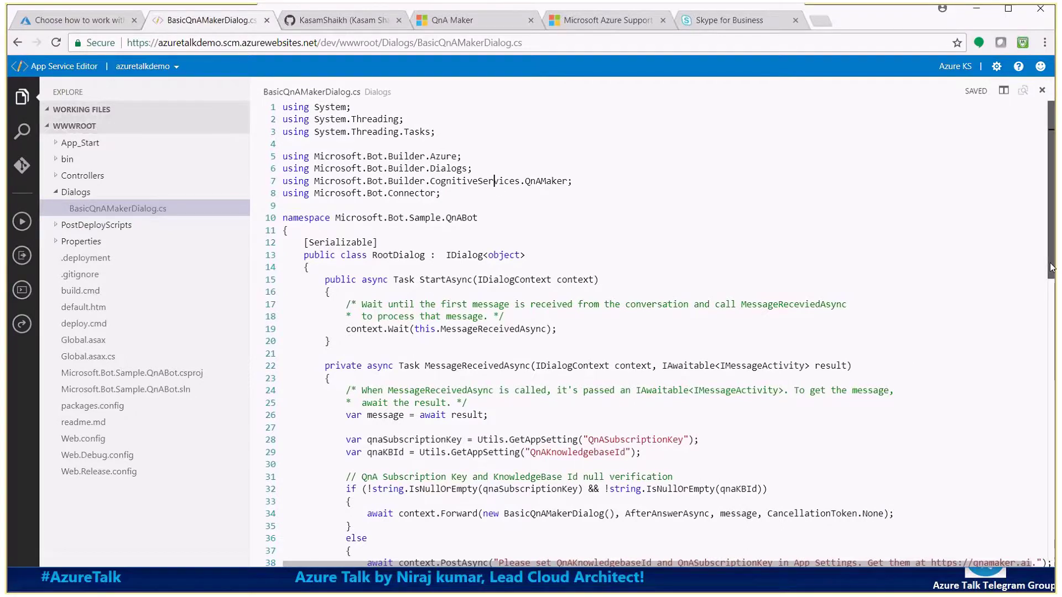
pyautogui.scroll(-4, 661, 445)
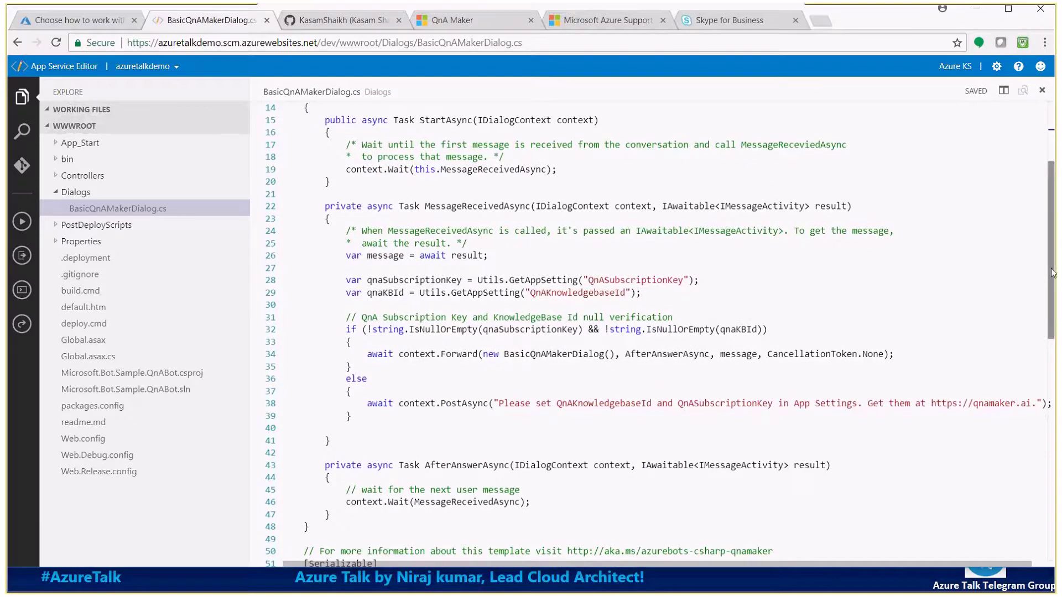
pyautogui.moveTo(1052, 278); pyautogui.dragTo(1055, 386)
pyautogui.moveTo(609, 566); pyautogui.dragTo(841, 566)
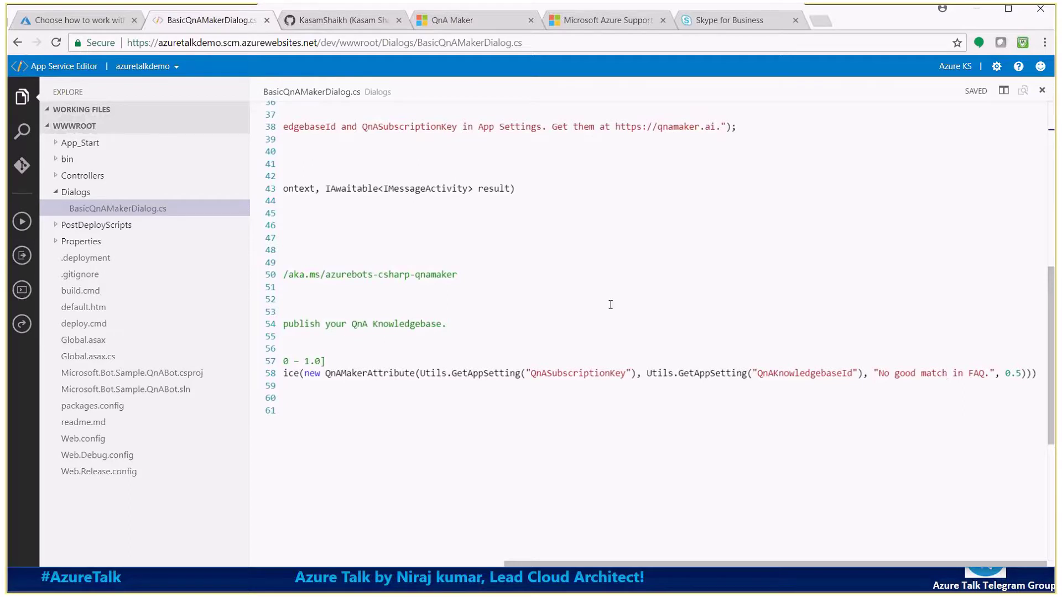
pyautogui.click(109, 23)
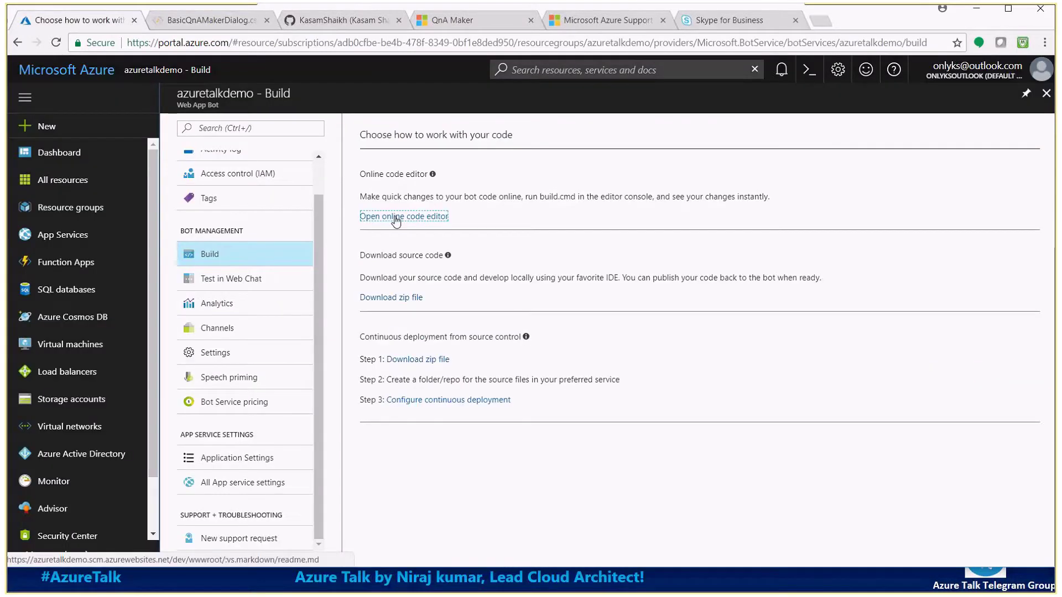
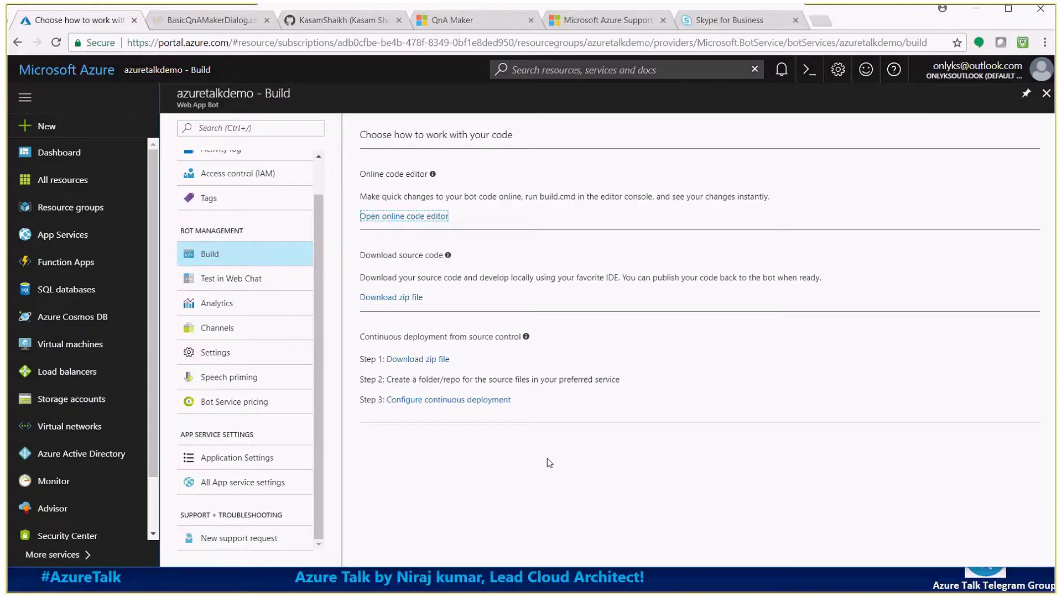
# - Check the bot's Analytics, then view its Channels page with Web Chat running
pyautogui.click(228, 304)
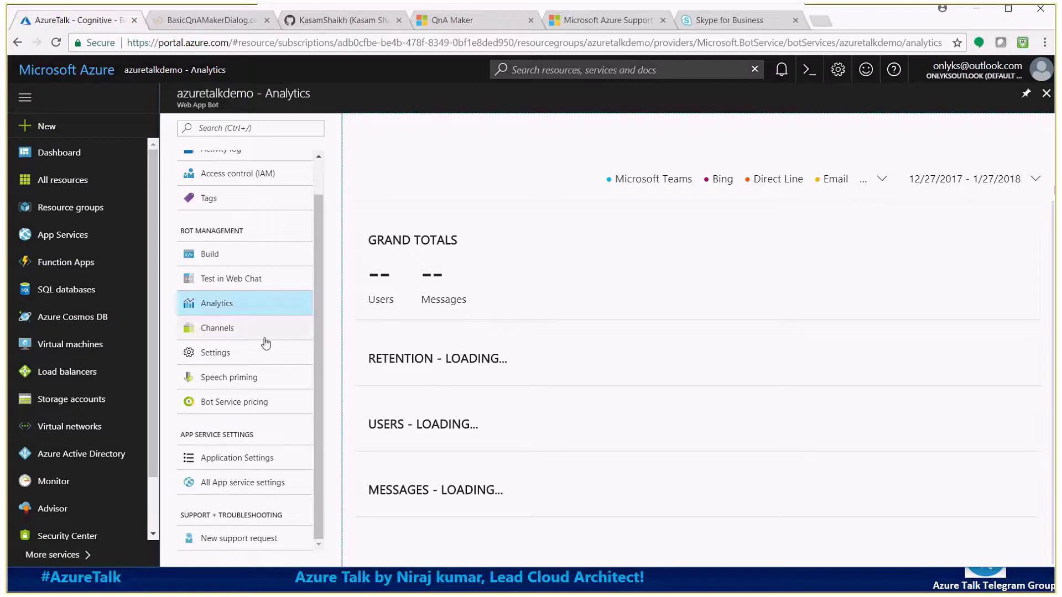
pyautogui.click(225, 337)
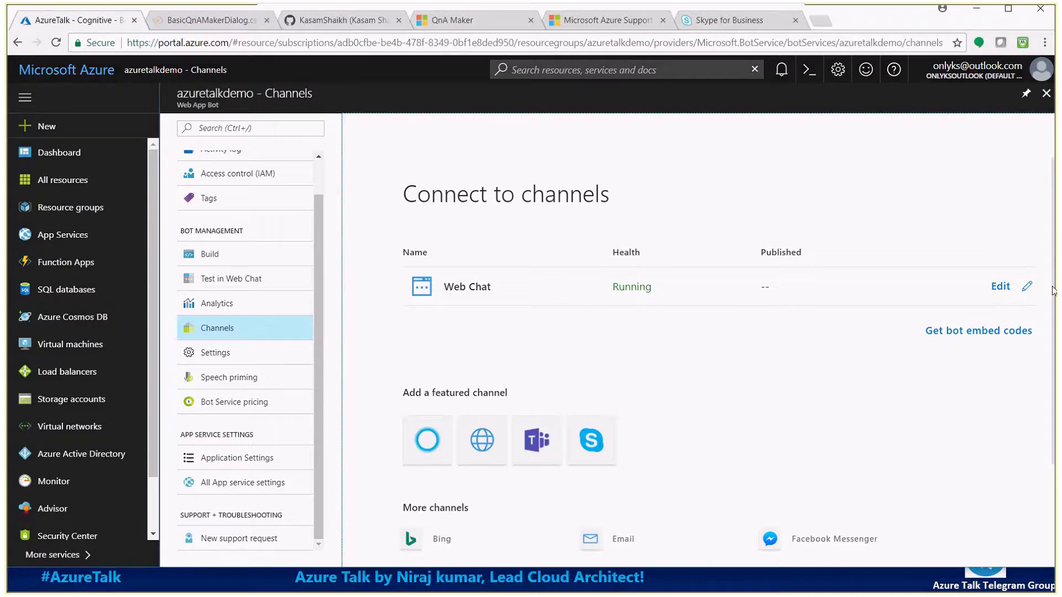
pyautogui.moveTo(1054, 290); pyautogui.dragTo(1056, 397)
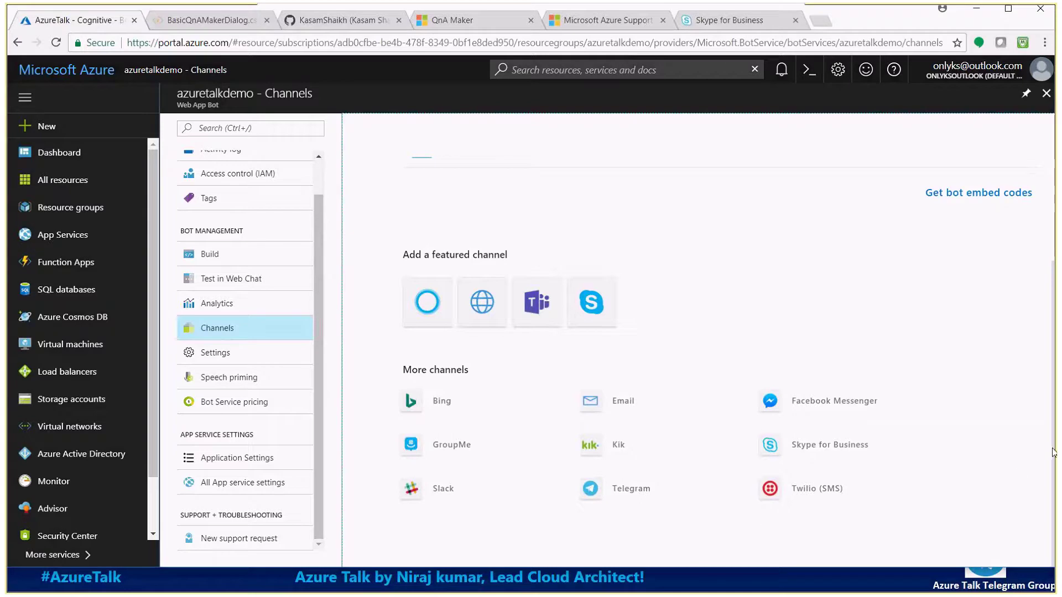
pyautogui.scroll(3, 469, 327)
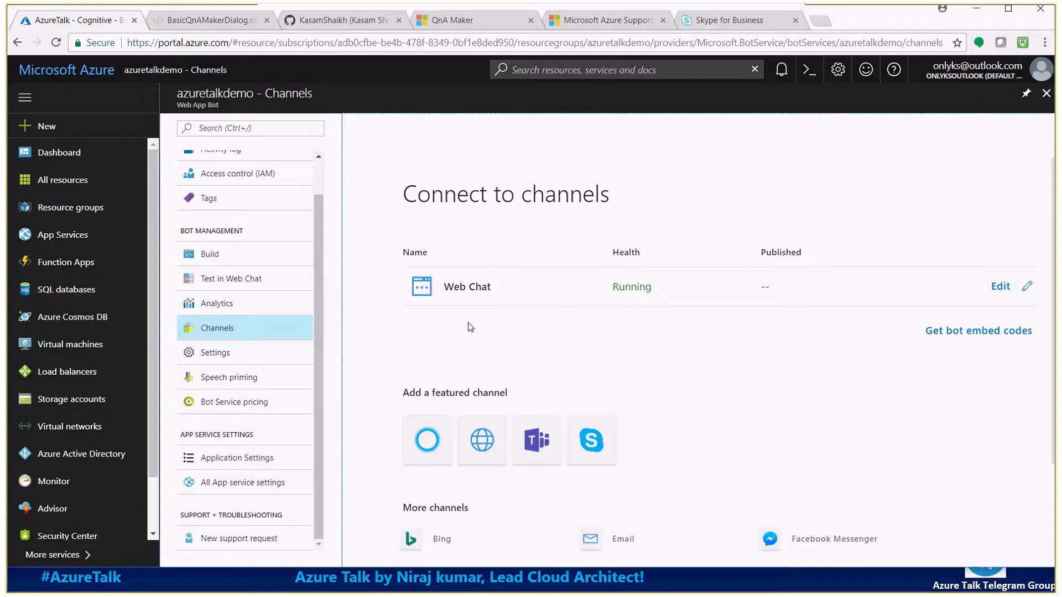
# - Open the azuretalkdemo bot's Settings and review its display name, profile form and description
pyautogui.click(226, 365)
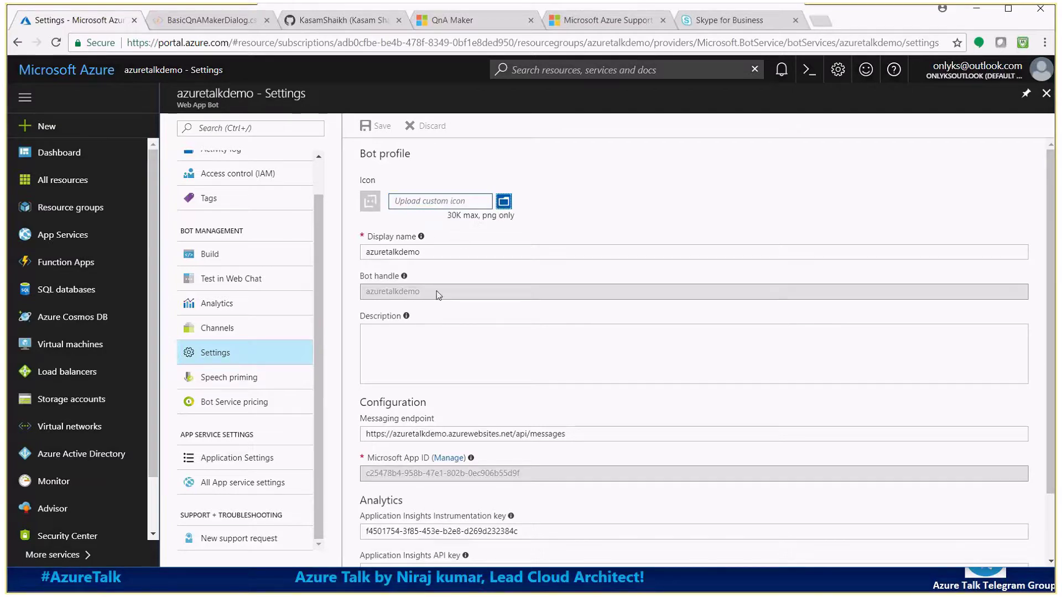
pyautogui.doubleClick(413, 251)
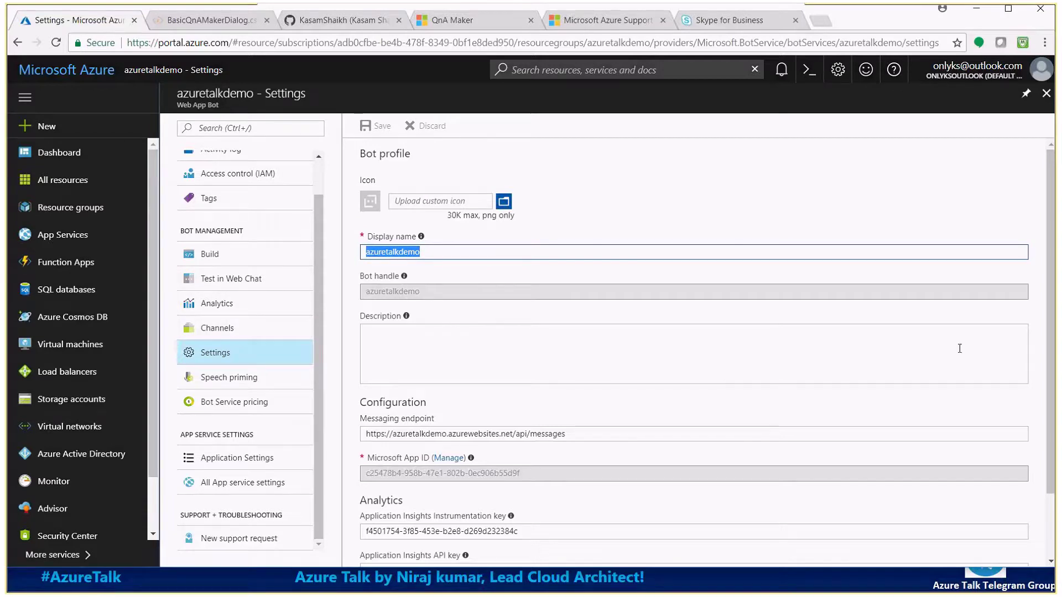
pyautogui.moveTo(1052, 269); pyautogui.dragTo(1053, 330)
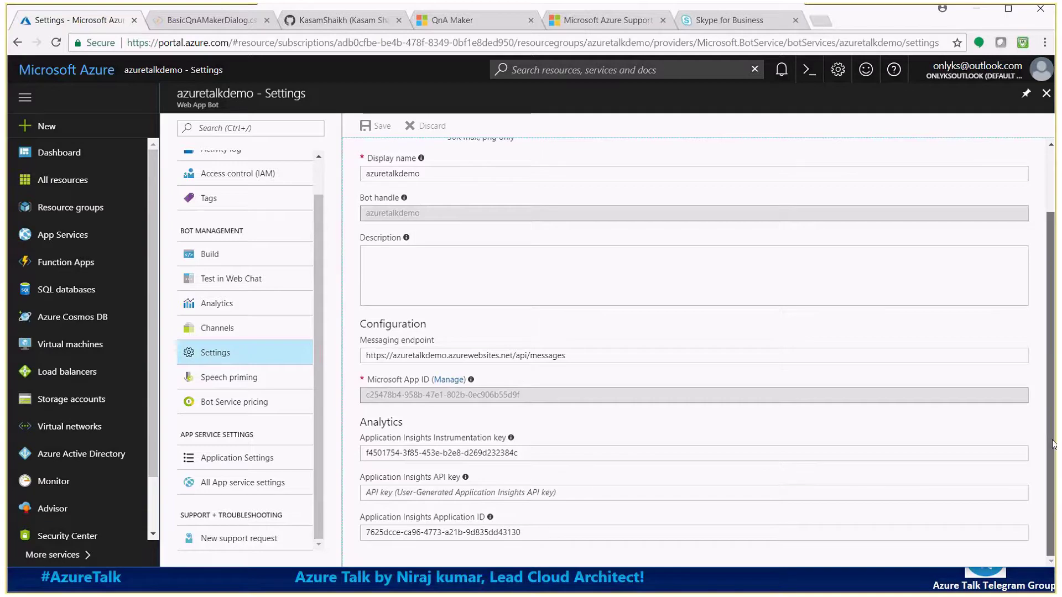
pyautogui.scroll(2, 1046, 315)
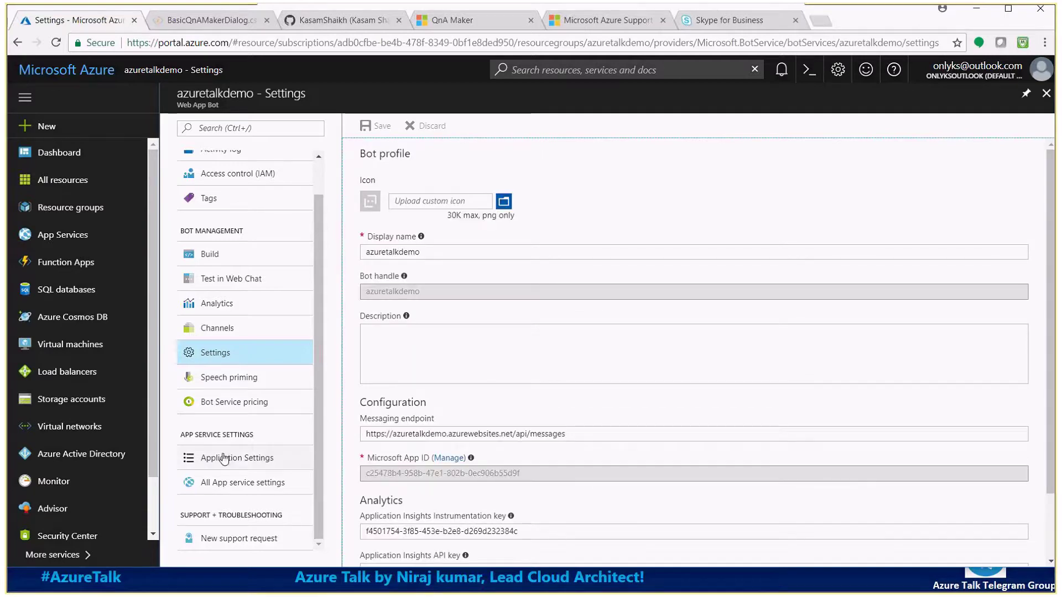
pyautogui.click(467, 363)
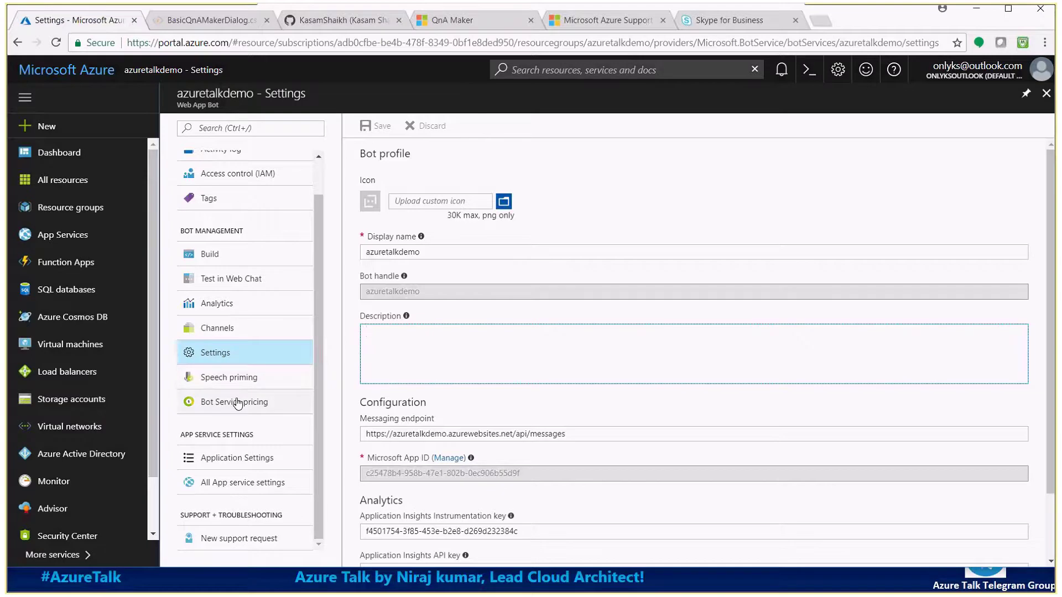
# - Review the Bot Service pricing tiers, then bring up the Test in Web Chat pane
pyautogui.click(236, 402)
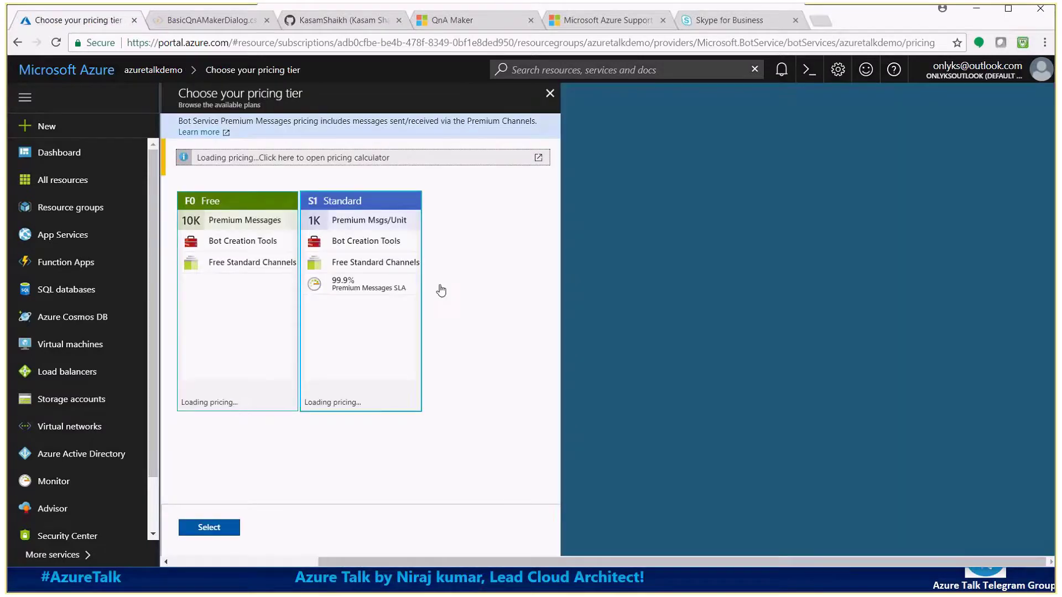
pyautogui.click(549, 99)
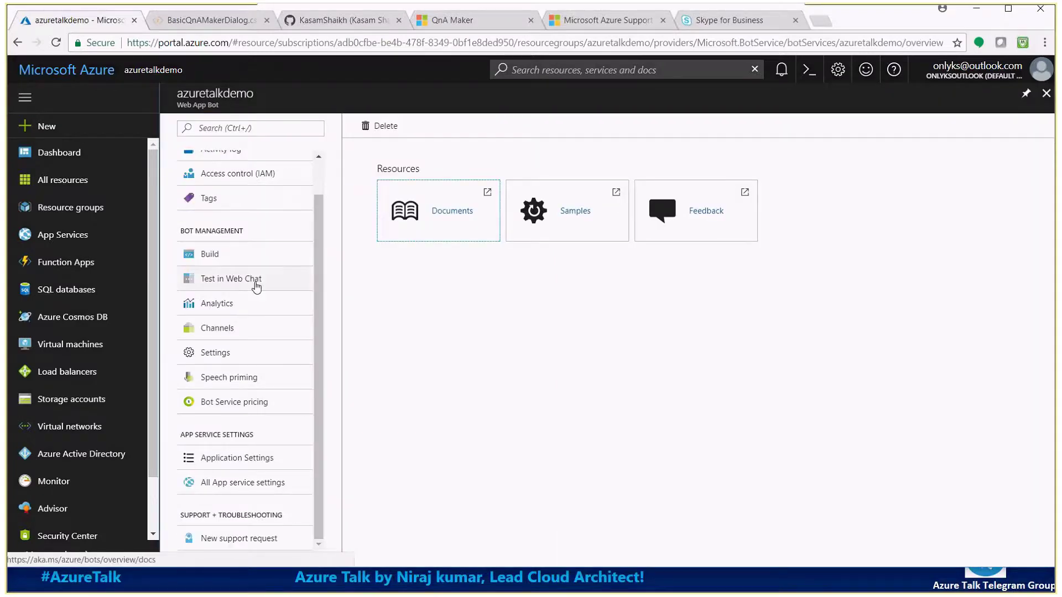
pyautogui.click(227, 287)
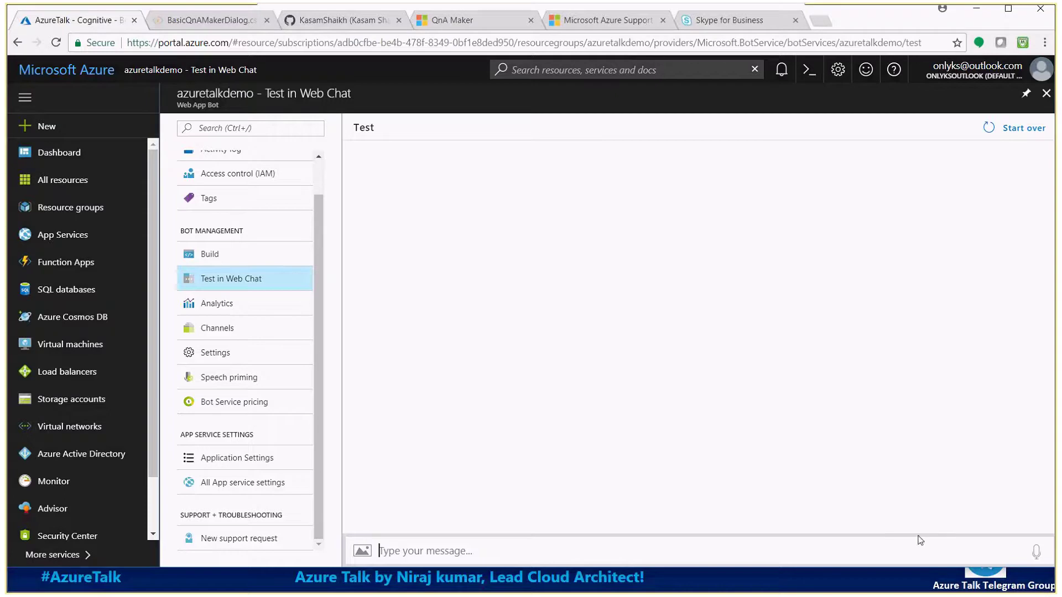
# - Send 'Hi' to the bot in web chat, then go to Application Settings
pyautogui.write('Hi')
pyautogui.press('Return')
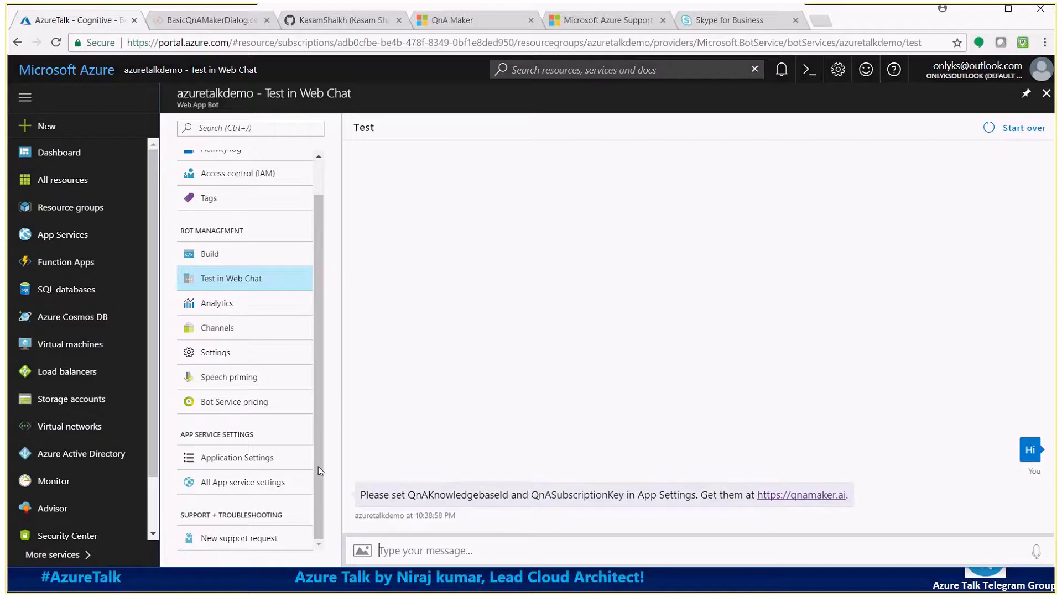
pyautogui.click(250, 464)
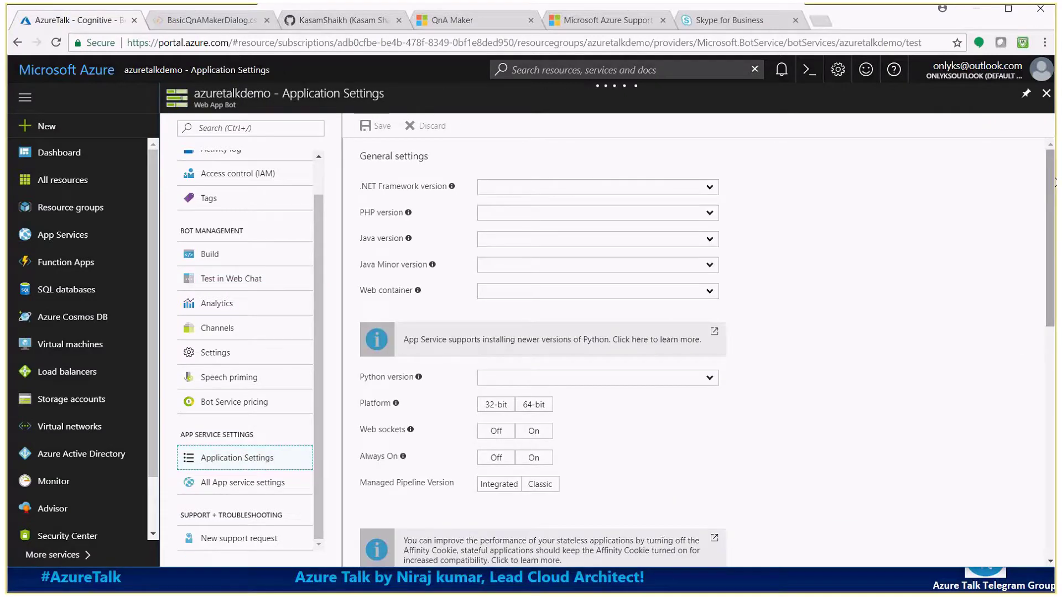
# - Locate the empty QnAKnowledgebaseId and QnASubscriptionKey app settings, then switch to QnA Maker
pyautogui.moveTo(1053, 190); pyautogui.dragTo(1054, 389)
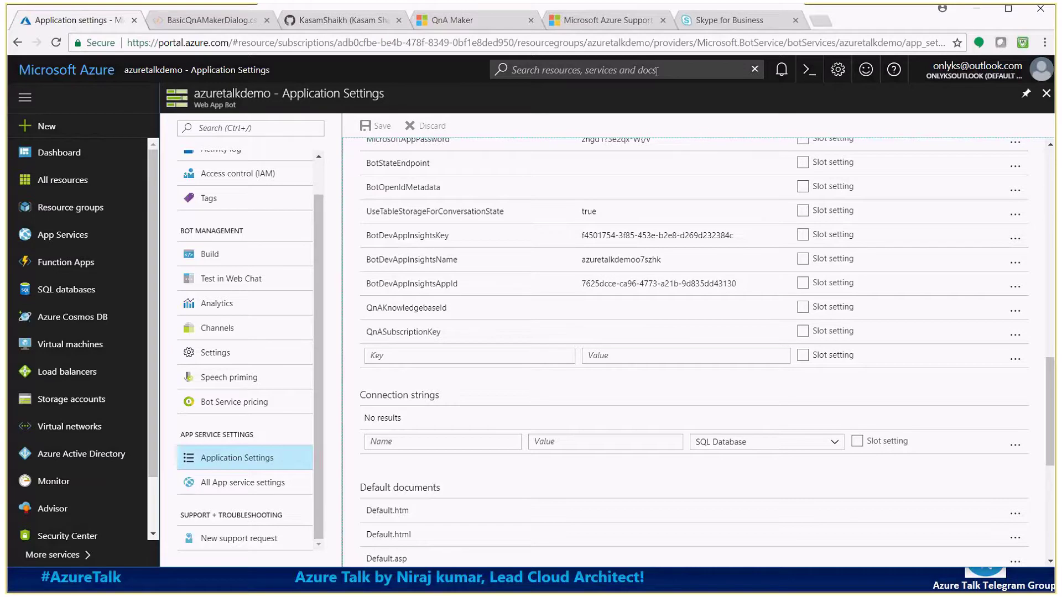
pyautogui.moveTo(490, 32)
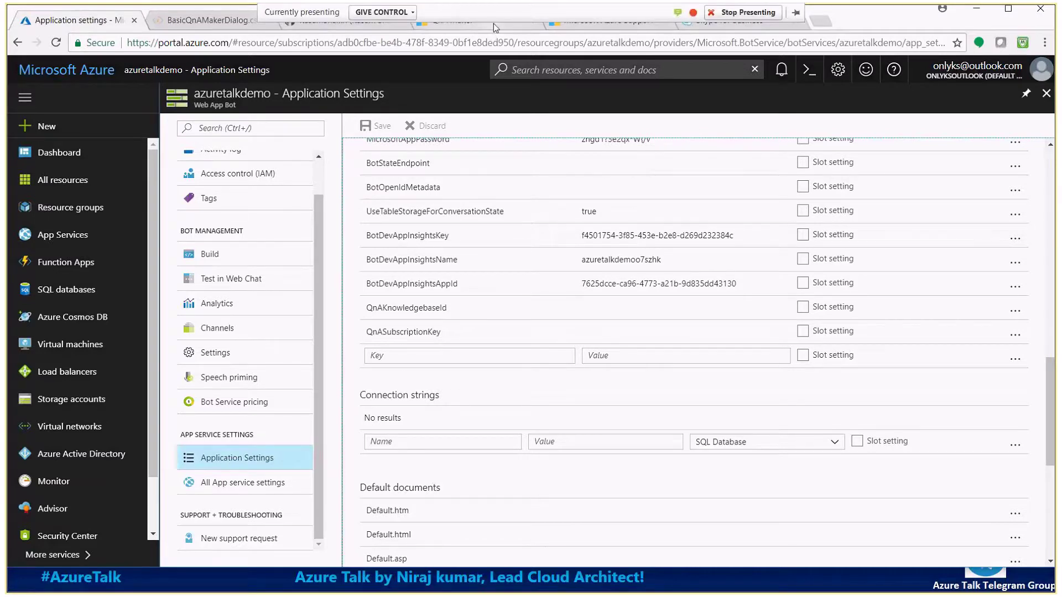
pyautogui.click(493, 23)
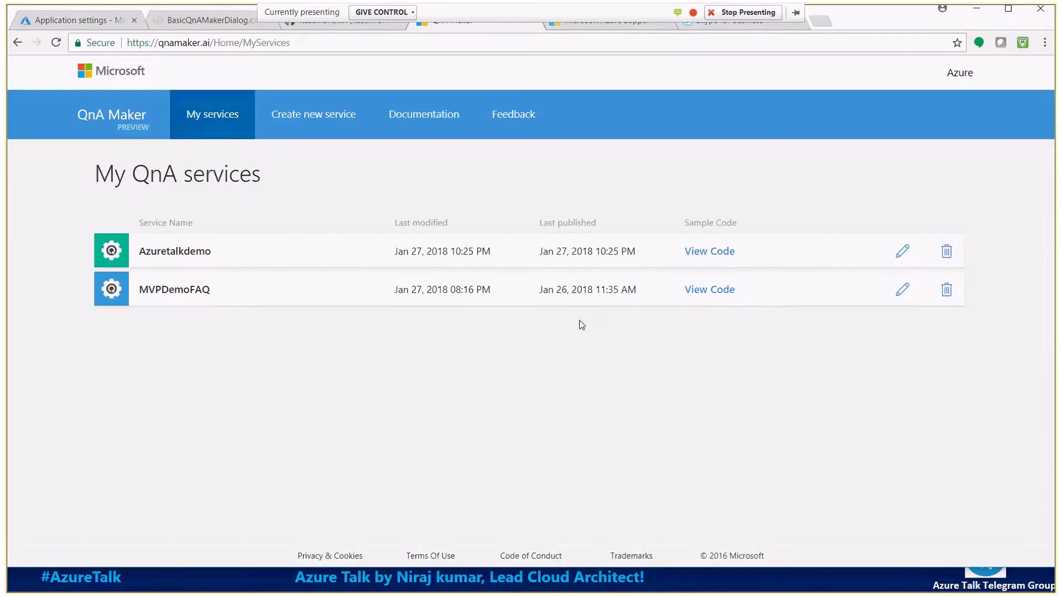
# - Copy the Azuretalkdemo knowledge base ID from View Code into the QnAKnowledgebaseId setting
pyautogui.click(709, 252)
pyautogui.moveTo(441, 281); pyautogui.dragTo(592, 283)
pyautogui.hotkey('ctrl', 'c')
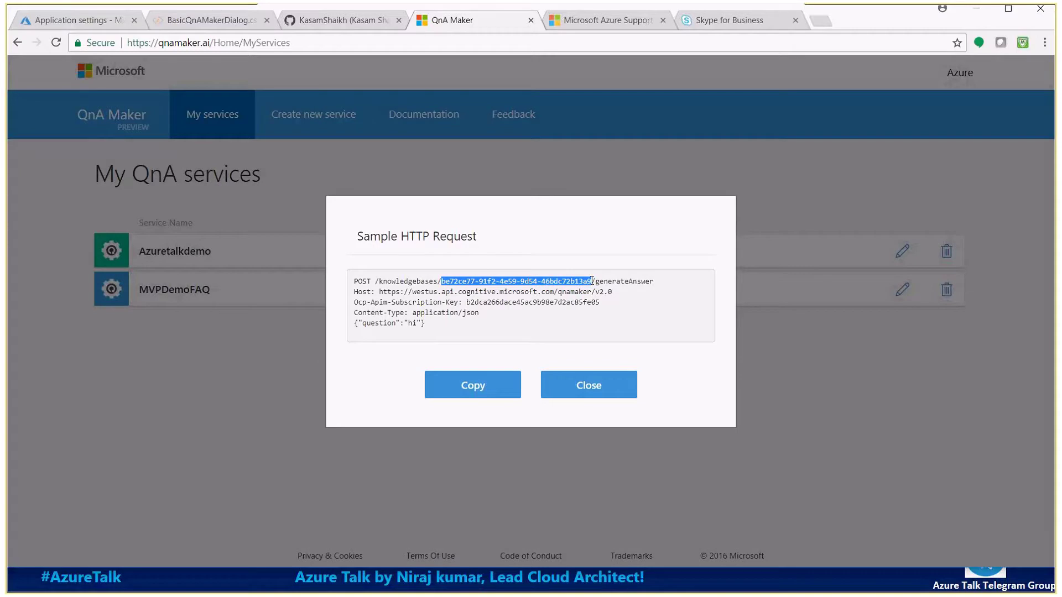
pyautogui.click(95, 23)
pyautogui.click(625, 310)
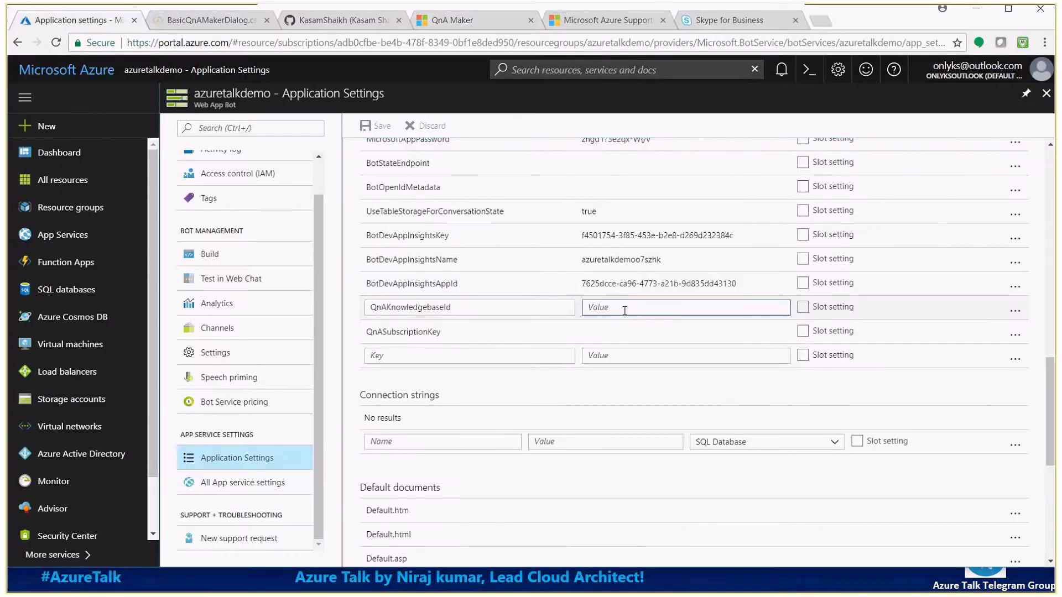
pyautogui.hotkey('ctrl', 'v')
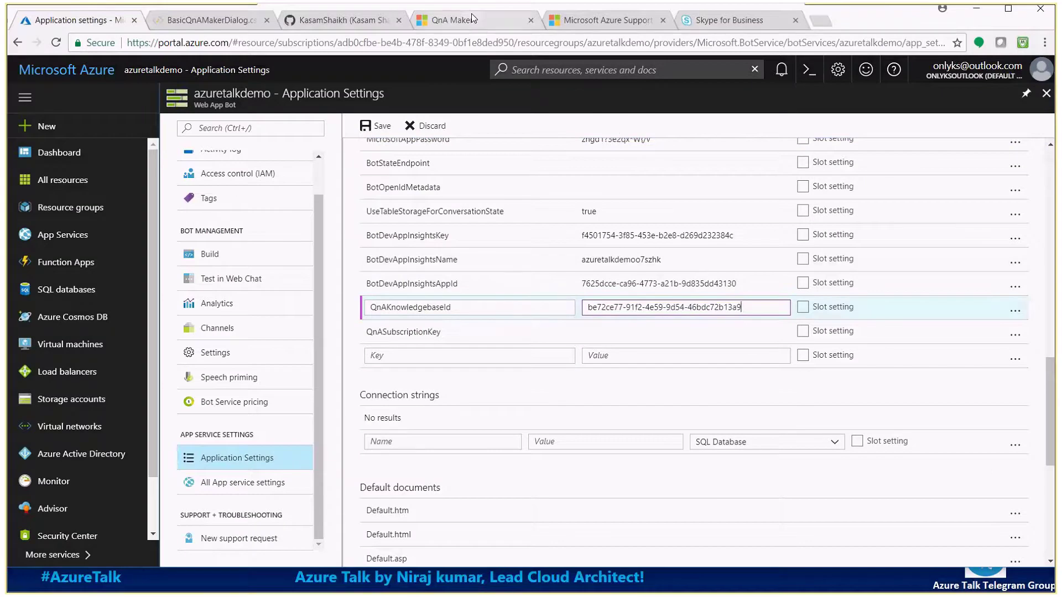
# - Copy the Ocp-Apim-Subscription-Key from the QnA Maker sample request
pyautogui.click(471, 16)
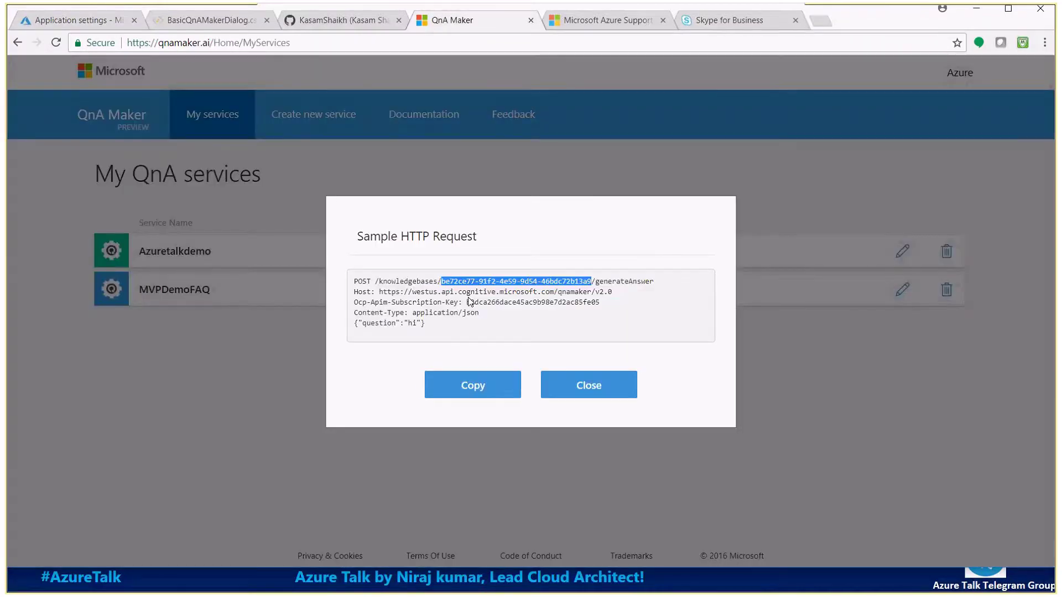
pyautogui.moveTo(466, 302); pyautogui.dragTo(607, 306)
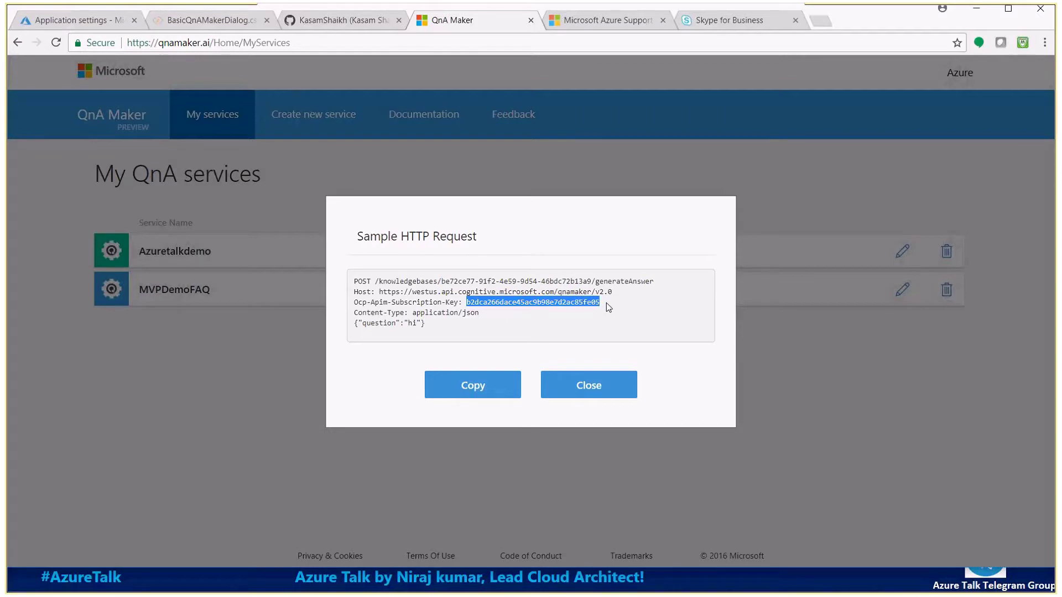
pyautogui.click(80, 22)
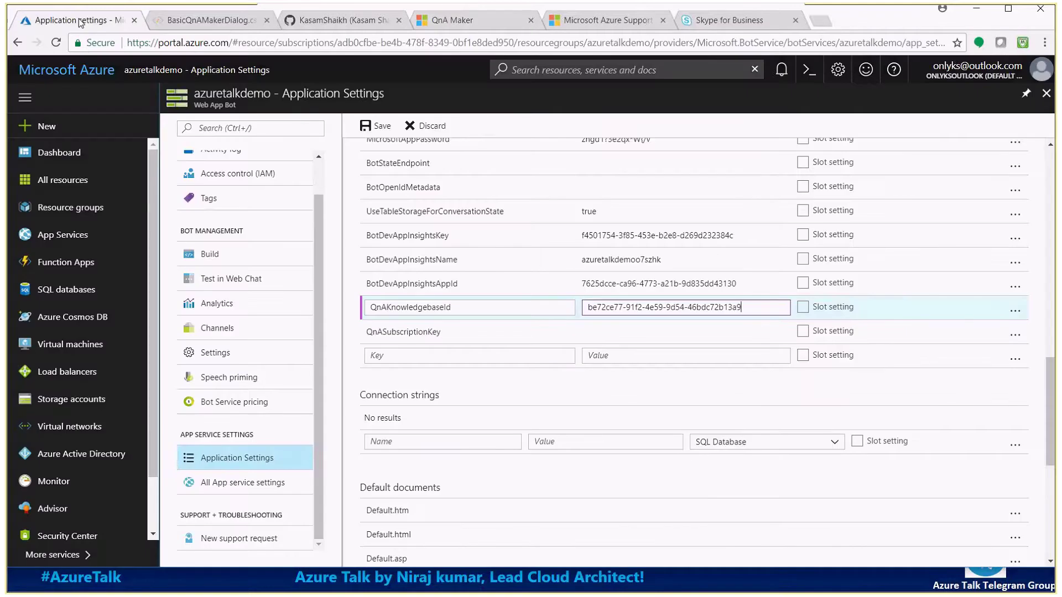
# - Paste the subscription key into QnASubscriptionKey, save the settings, and go to Test in Web Chat
pyautogui.click(599, 327)
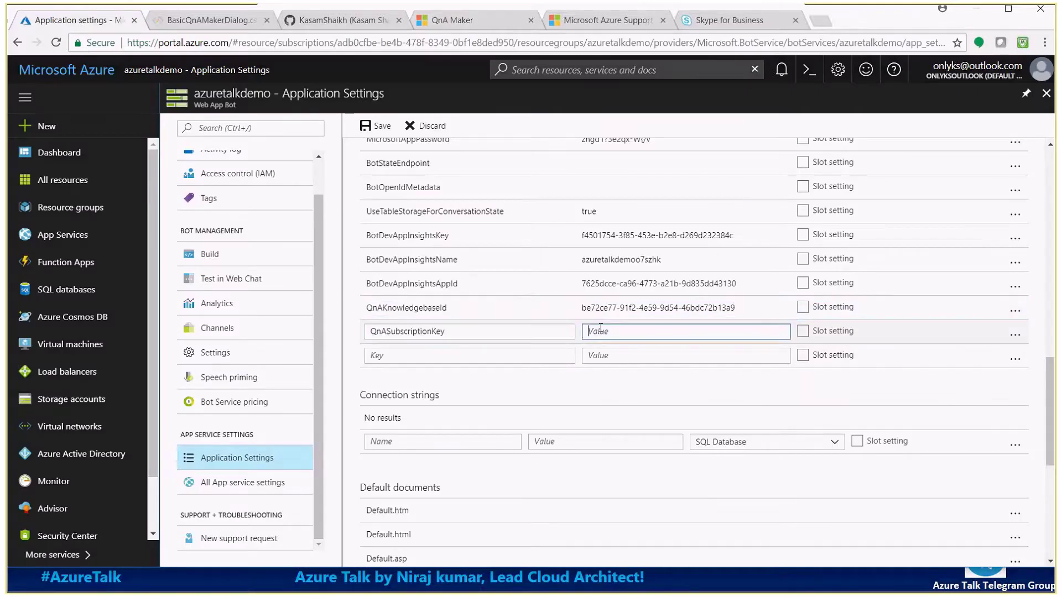
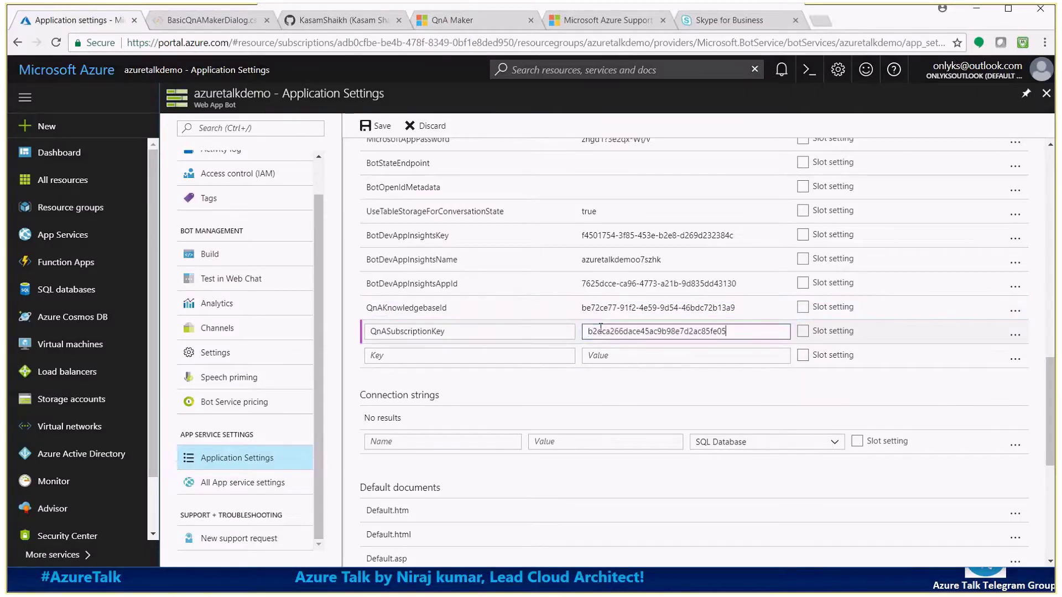
pyautogui.click(378, 126)
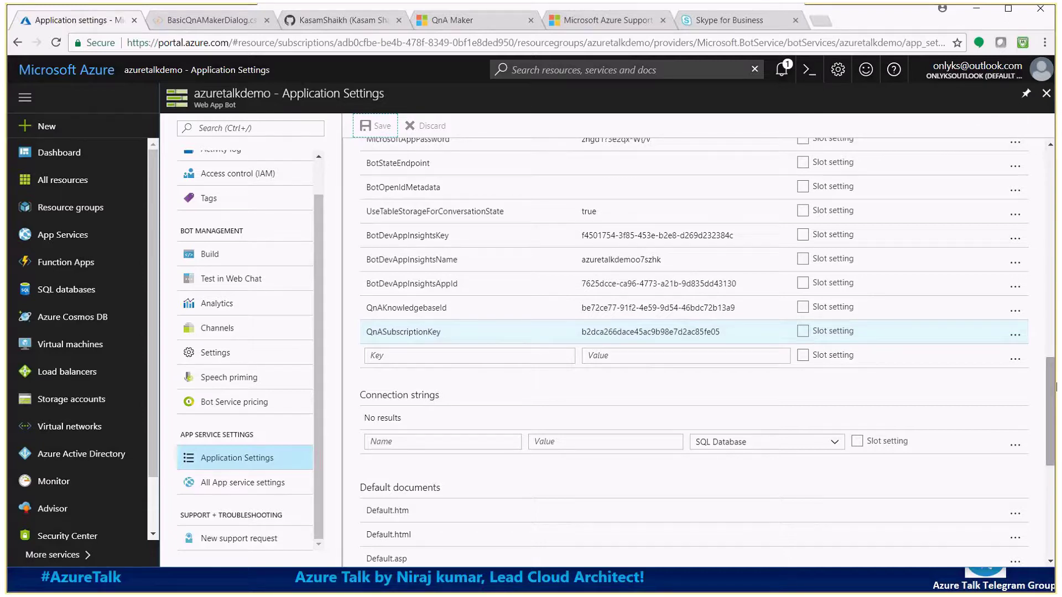
pyautogui.click(1052, 410)
pyautogui.scroll(8, 1052, 410)
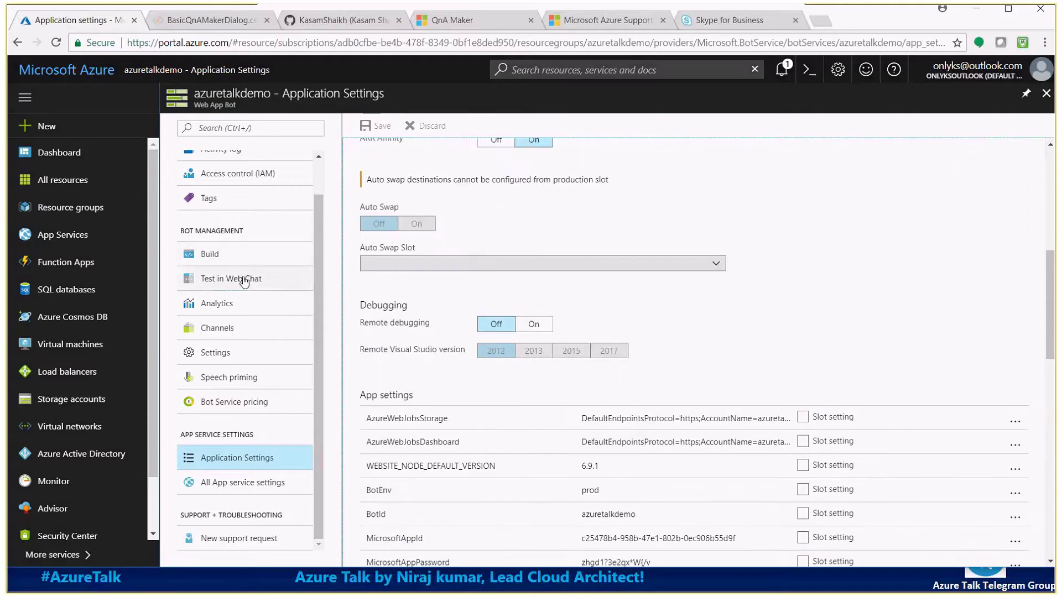
pyautogui.click(243, 279)
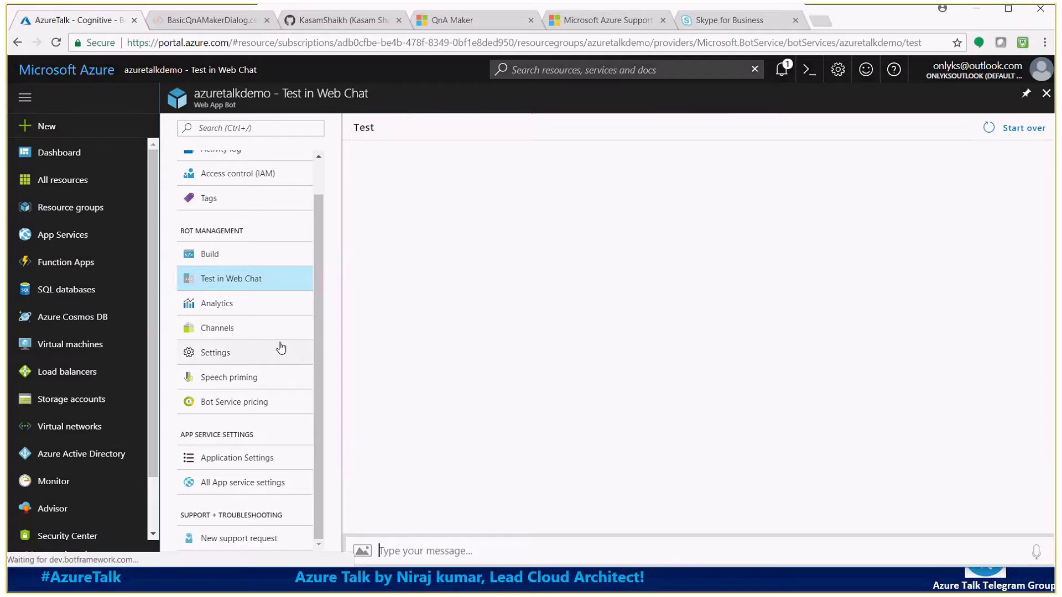
# - Send 'Greetings' to get the 'Welcome to AzureTalk Demo' reply, then go to Settings
pyautogui.click(544, 560)
pyautogui.write('Brok')
pyautogui.press('BackSpace')
pyautogui.press('BackSpace')
pyautogui.press('BackSpace')
pyautogui.press('BackSpace')
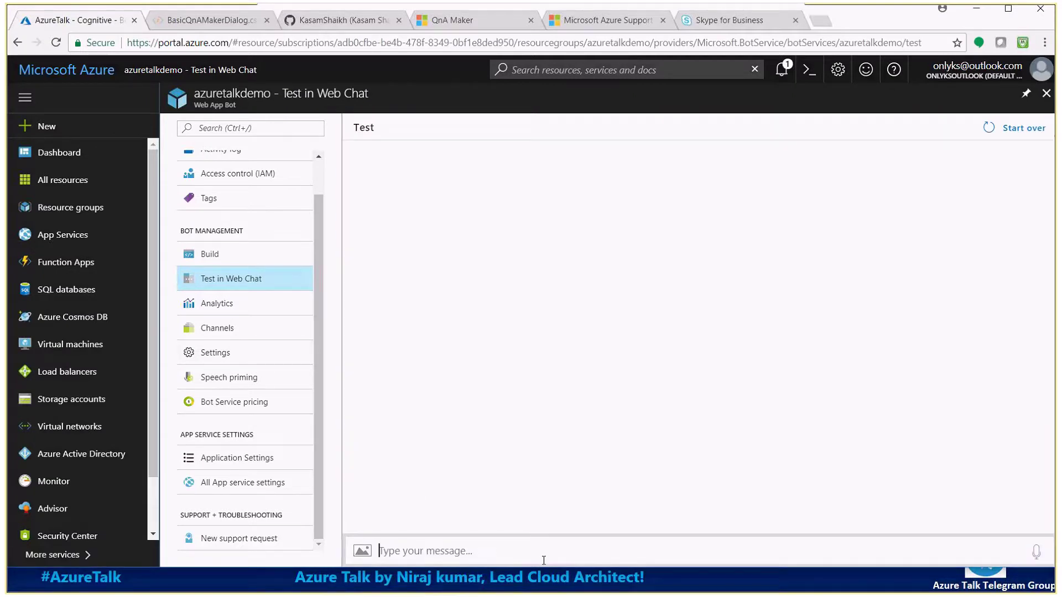
pyautogui.write('Greetings')
pyautogui.press('Return')
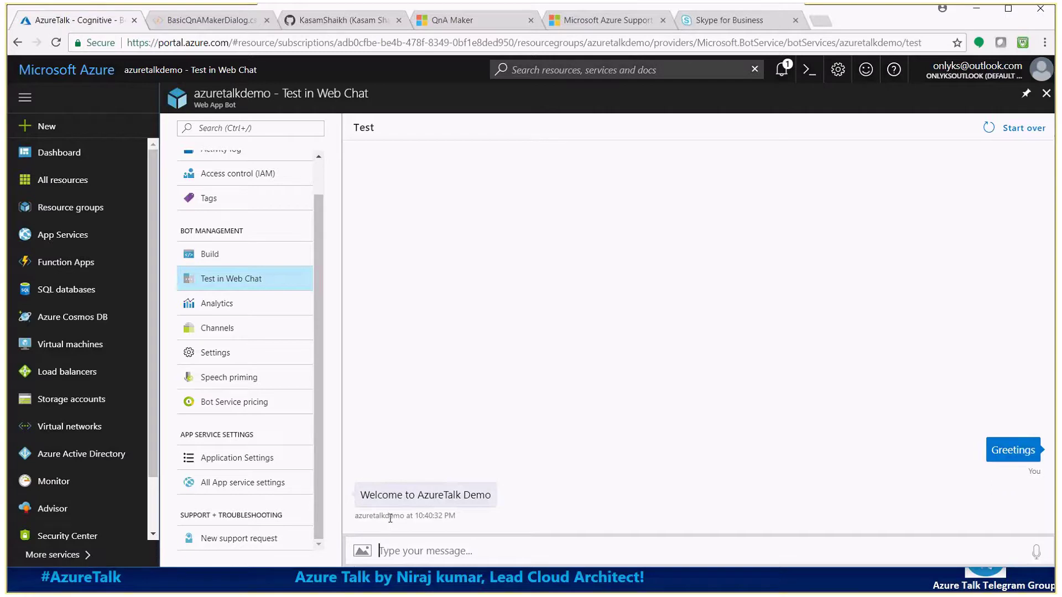
pyautogui.click(237, 353)
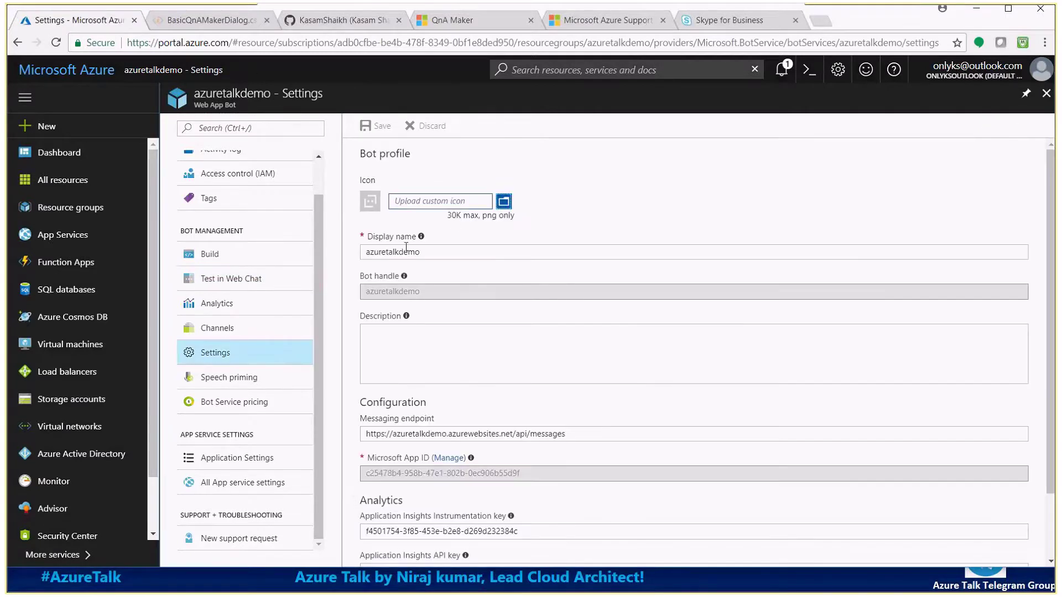
# - Rename the bot's display name to AzureTalk, save, and return to Test in Web Chat
pyautogui.doubleClick(406, 253)
pyautogui.write('Azu')
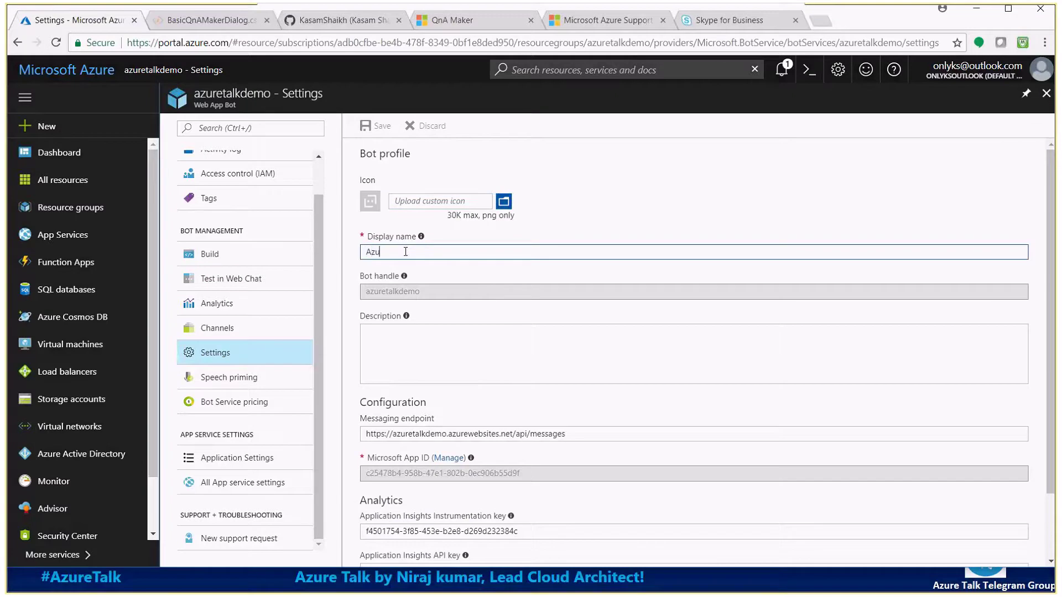
pyautogui.write('reTalk')
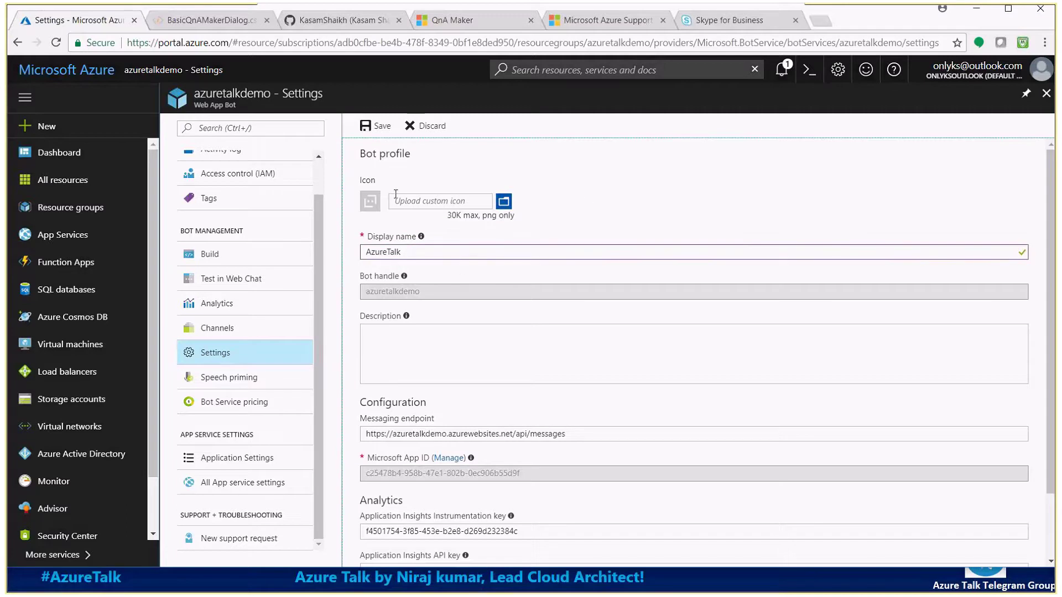
pyautogui.click(382, 127)
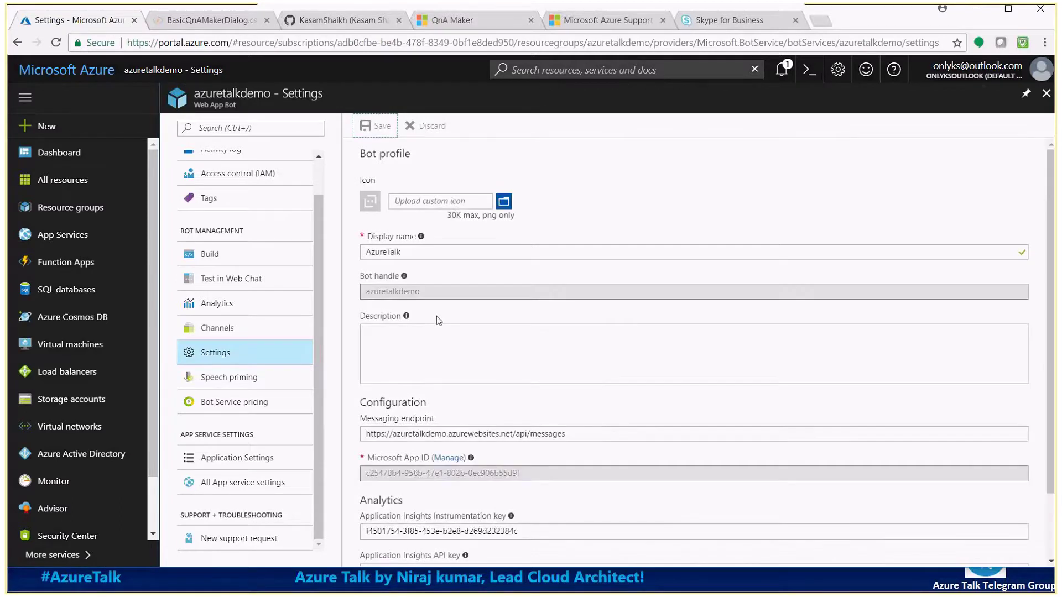
pyautogui.click(236, 283)
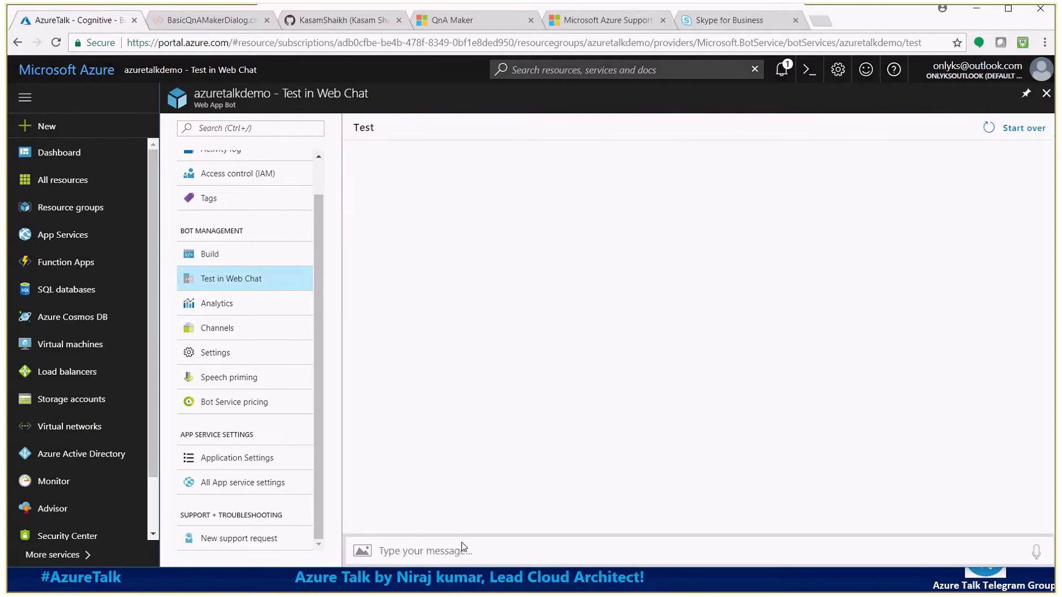
# - Ask the bot 'Why this bot is created' in the web chat
pyautogui.write('Why this bot is created')
pyautogui.press('Return')
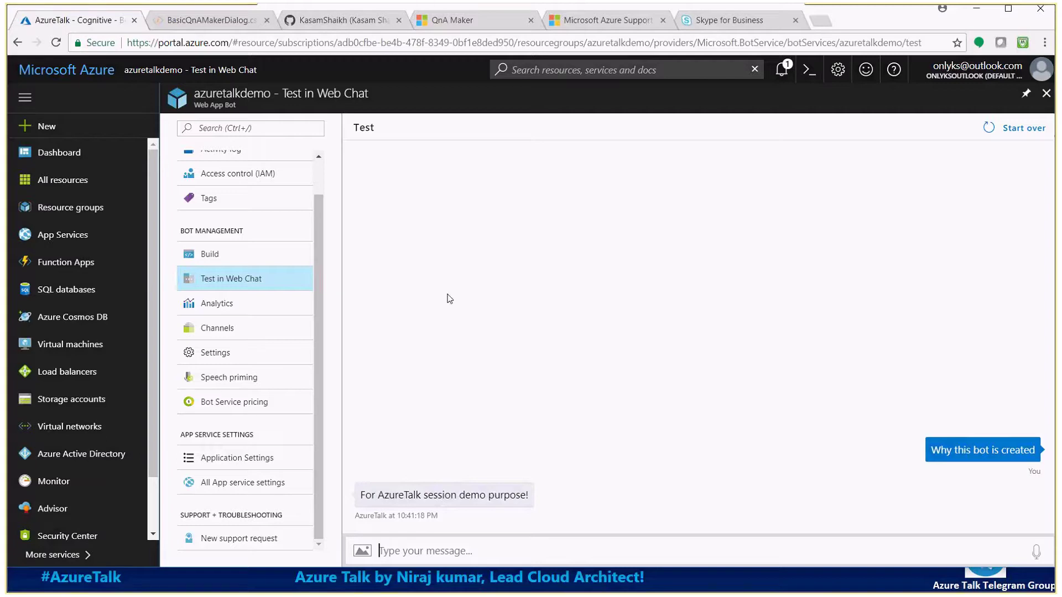
# - Copy the iframe embed code from the bot's Web Chat channel configuration
pyautogui.click(220, 328)
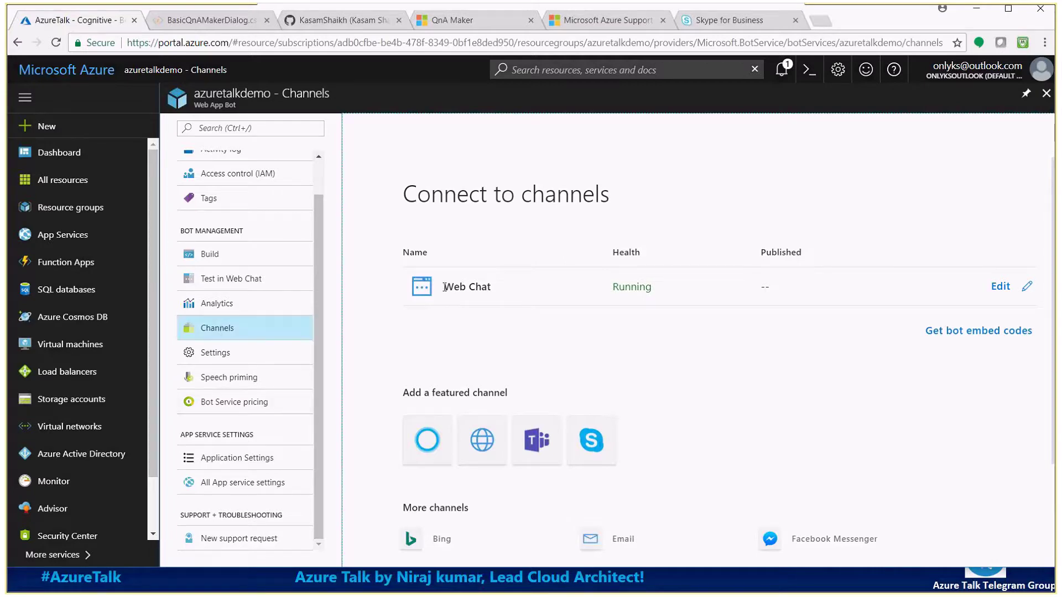
pyautogui.click(1001, 287)
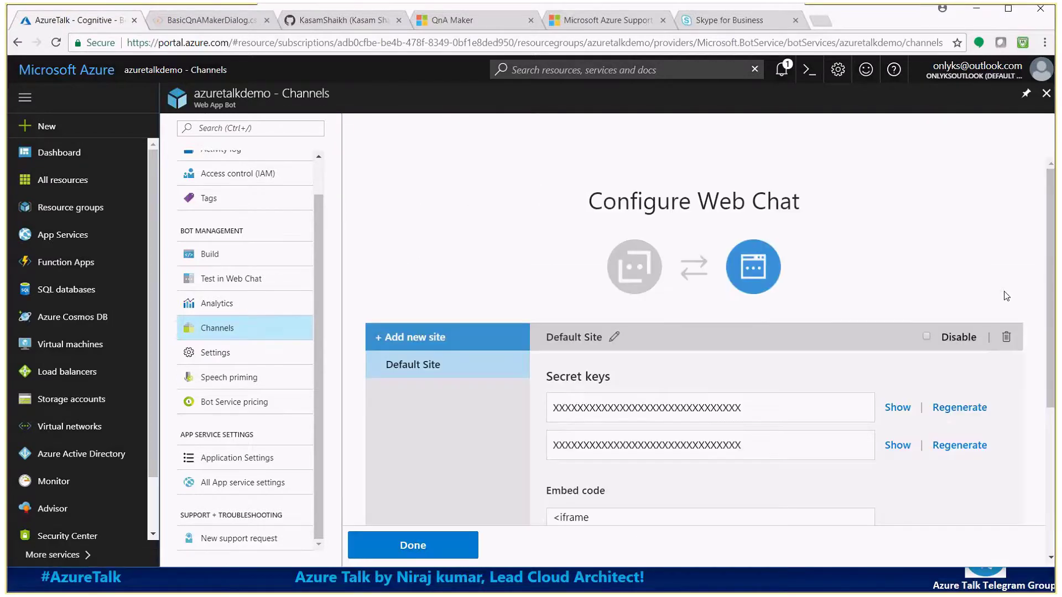
pyautogui.scroll(-2, 719, 398)
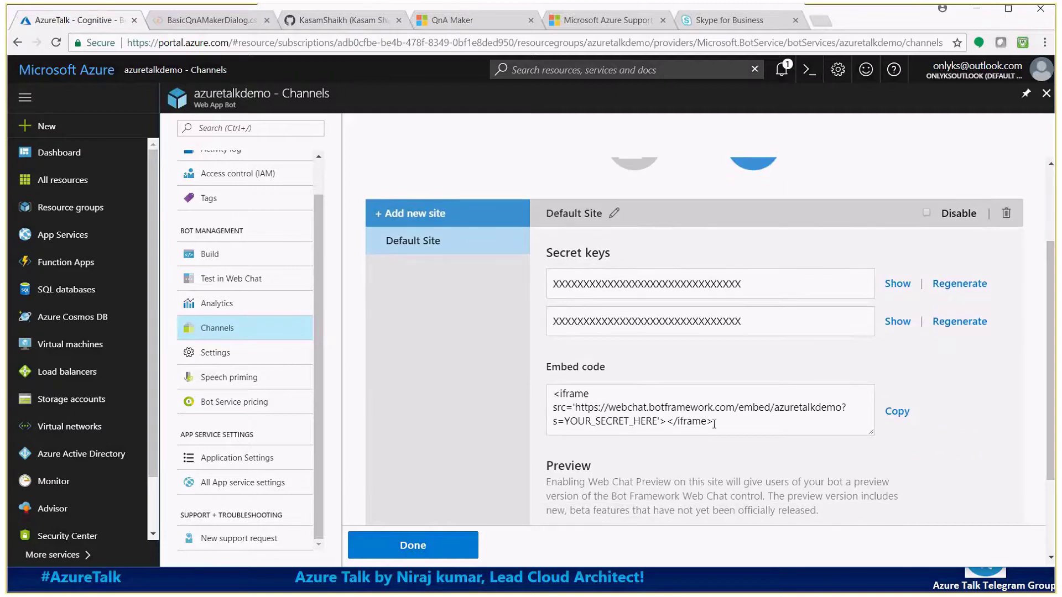
pyautogui.moveTo(724, 424); pyautogui.dragTo(550, 408)
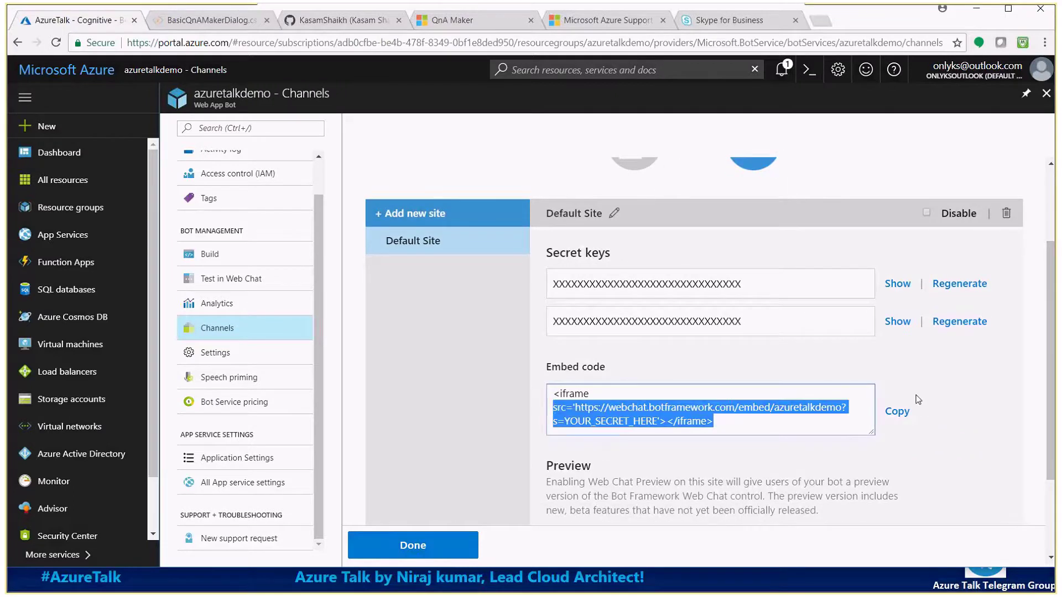
pyautogui.click(890, 413)
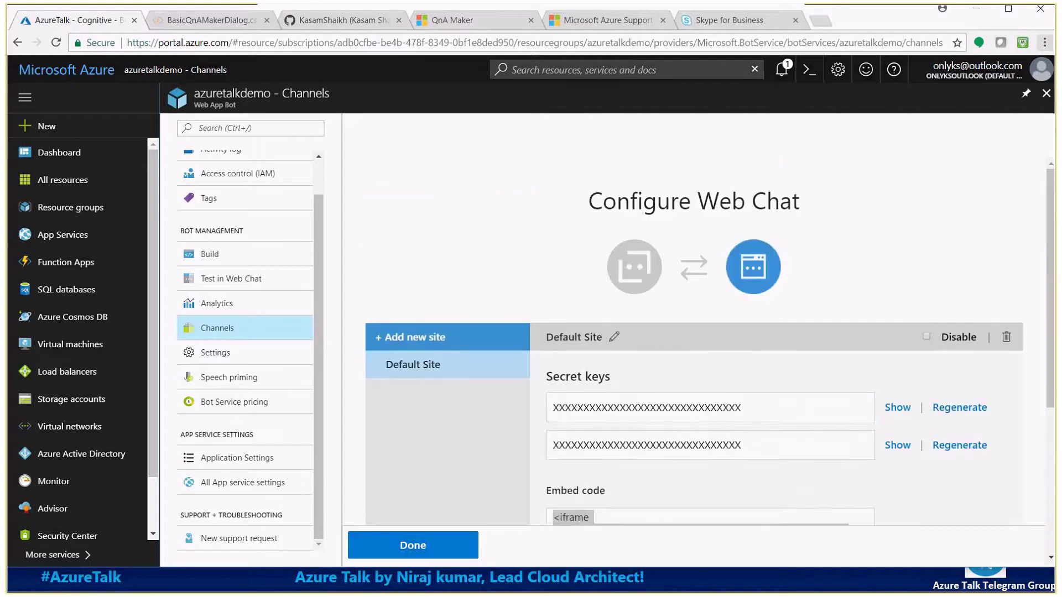
# - Paste the copied iframe embed code into Note.txt below the resource group line
pyautogui.hotkey('alt', 'Tab')
pyautogui.hotkey('alt', 'Tab')
pyautogui.hotkey('alt', 'Tab')
pyautogui.hotkey('alt', 'Tab')
pyautogui.hotkey('alt', 'Tab')
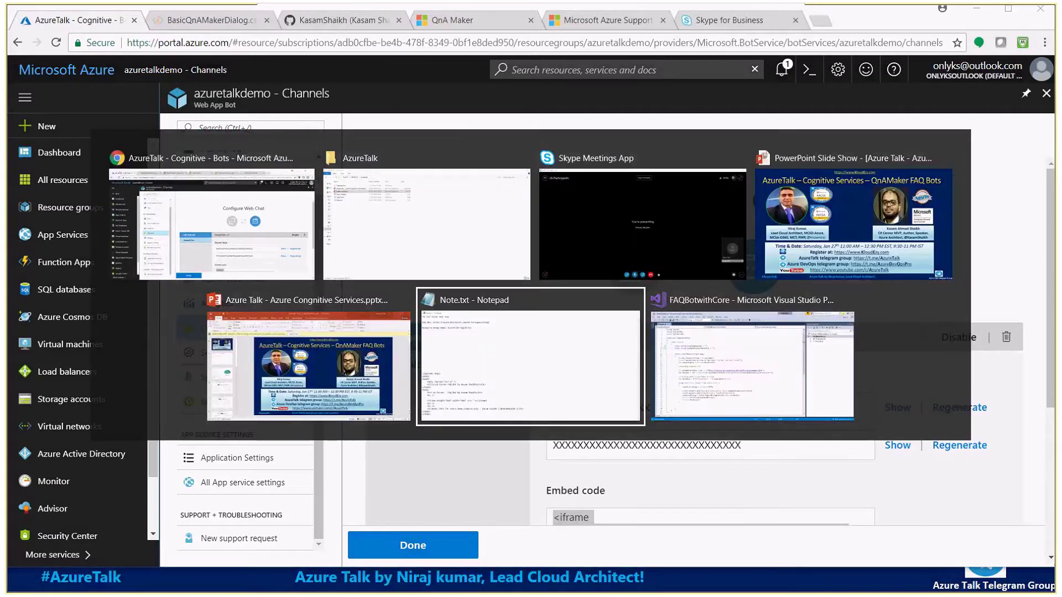
pyautogui.click(311, 147)
pyautogui.press('Return')
pyautogui.press('Return')
pyautogui.press('Return')
pyautogui.hotkey('ctrl', 'v')
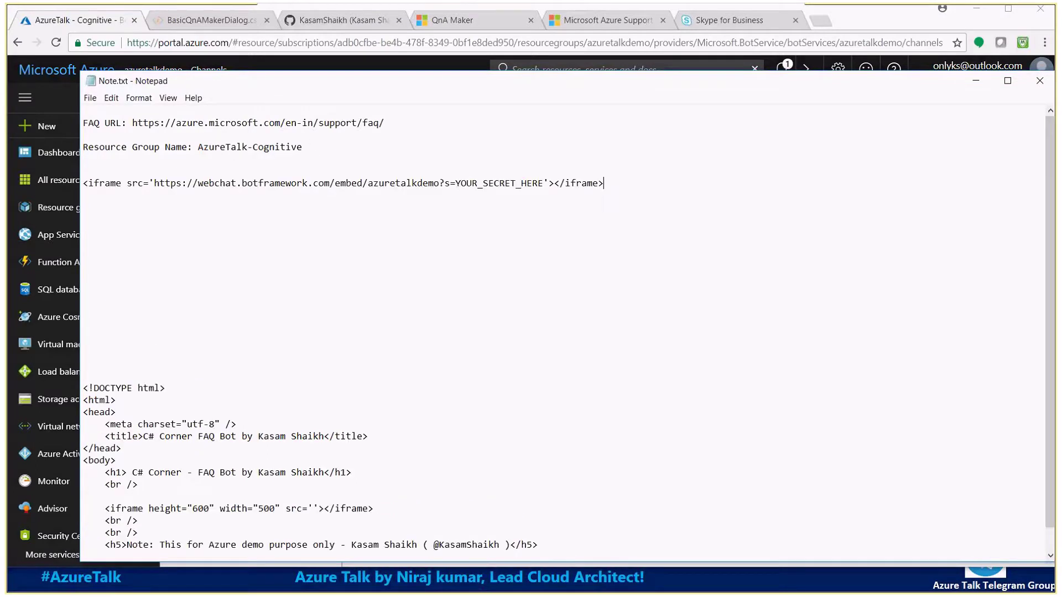
# - Replace YOUR_SECRET_HERE in the Note.txt iframe line with the first Web Chat secret key
pyautogui.hotkey('alt', 'Tab')
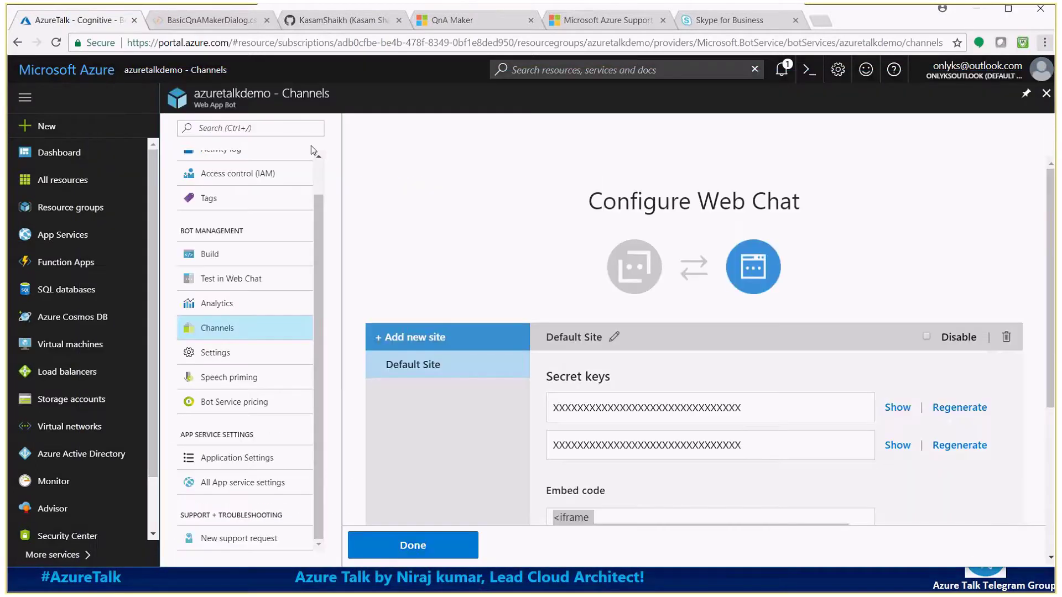
pyautogui.click(896, 408)
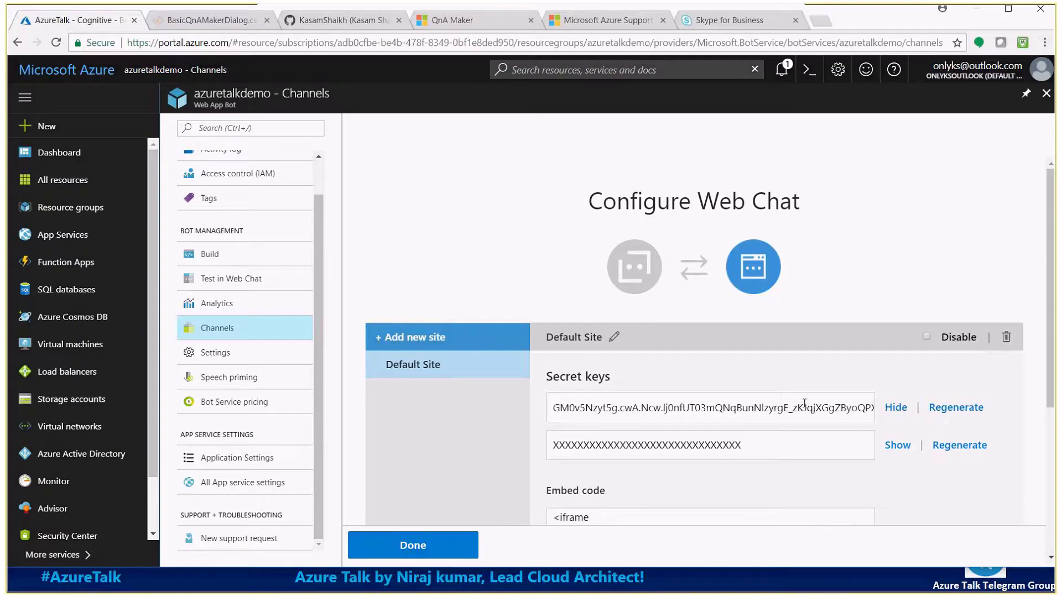
pyautogui.tripleClick(804, 408)
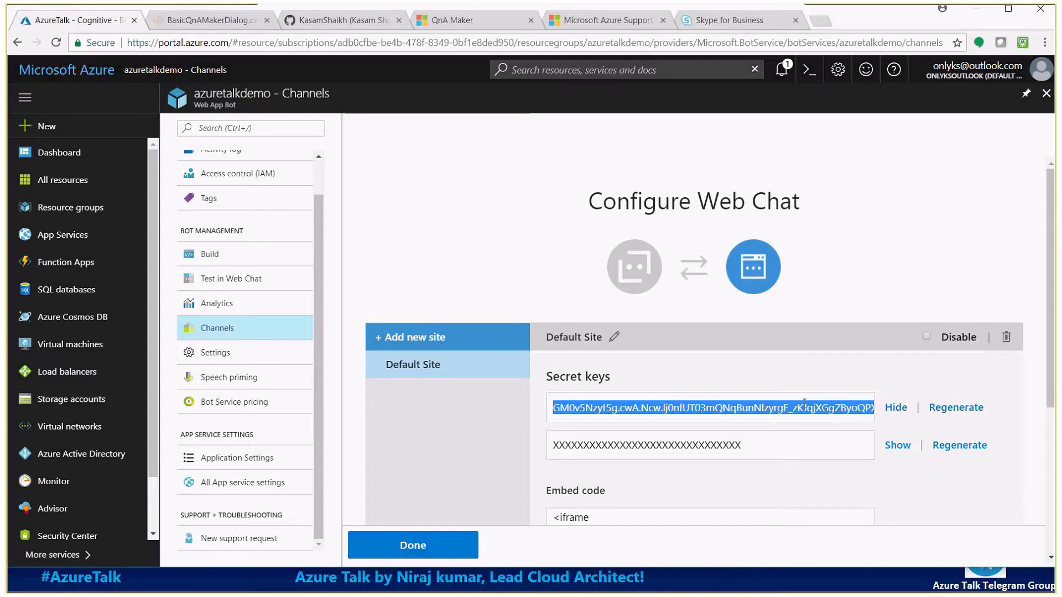
pyautogui.hotkey('alt', 'Tab')
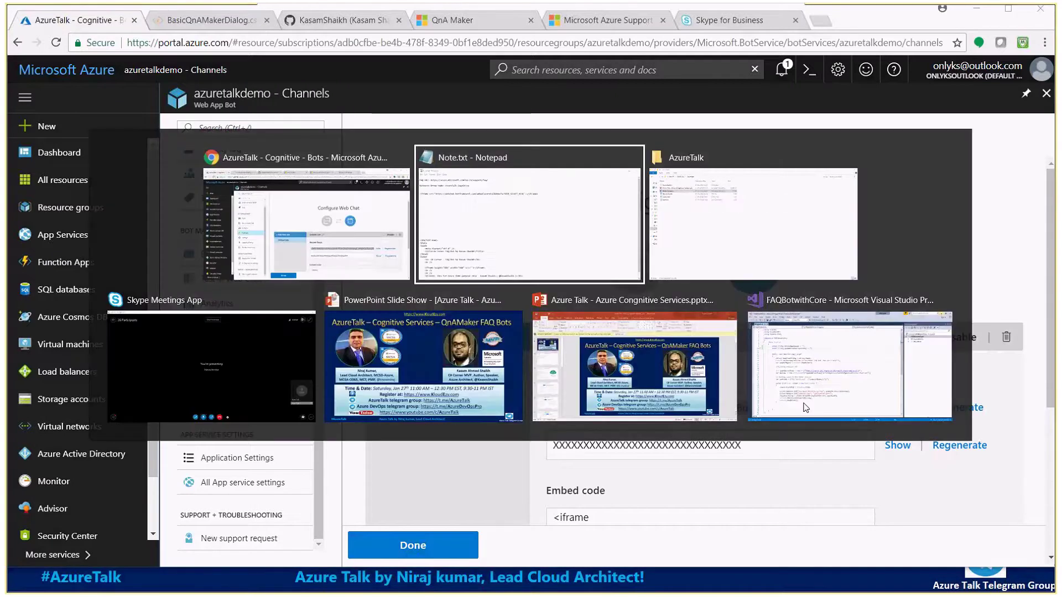
pyautogui.moveTo(455, 183); pyautogui.dragTo(545, 186)
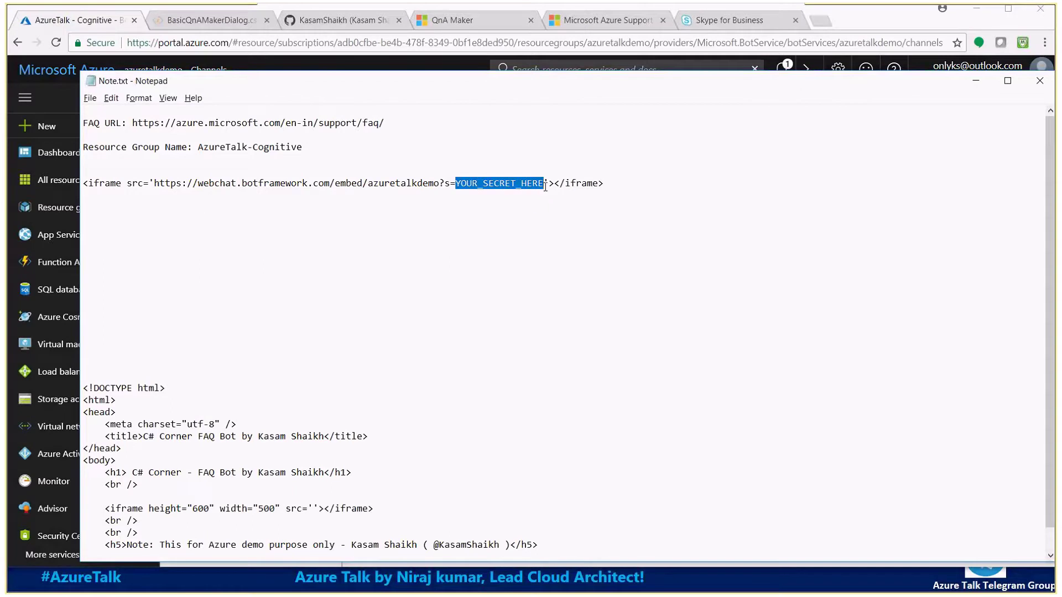
pyautogui.hotkey('ctrl', 'v')
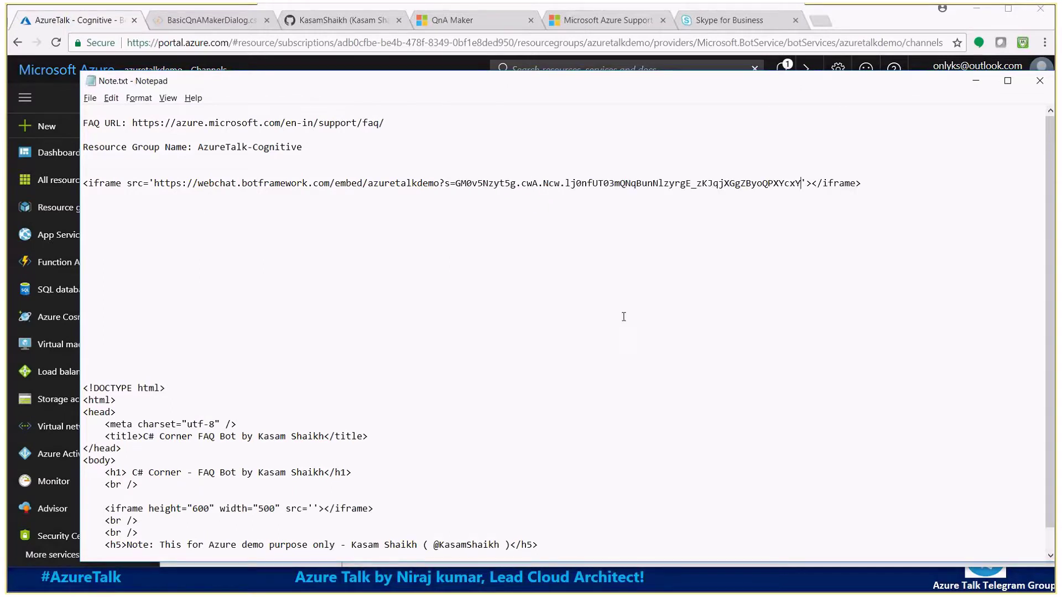
pyautogui.hotkey('alt', 'Tab')
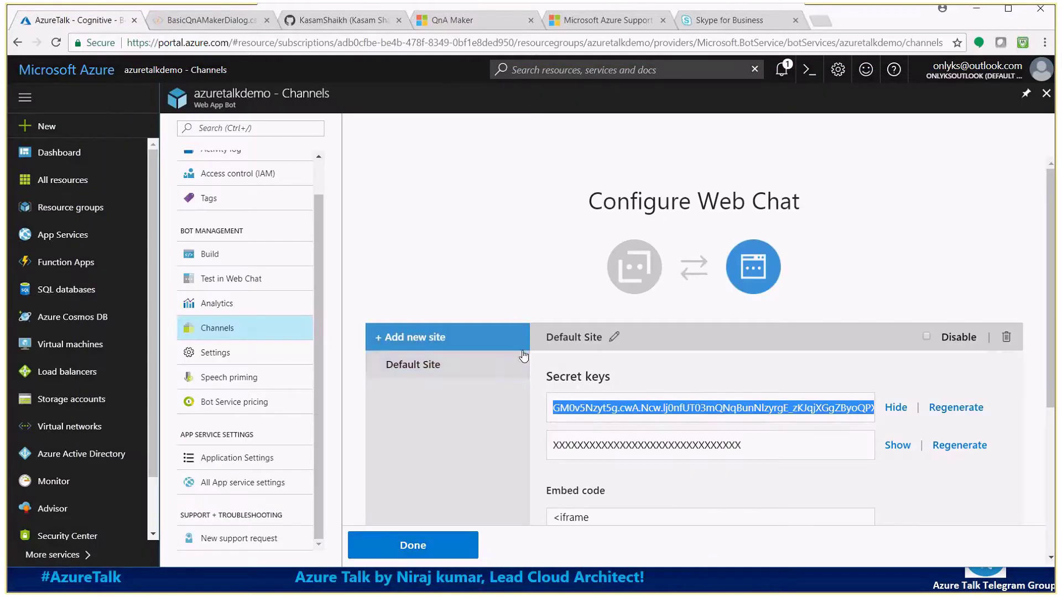
# - Start adding a new Web Chat site, then cancel it without giving a name
pyautogui.click(437, 336)
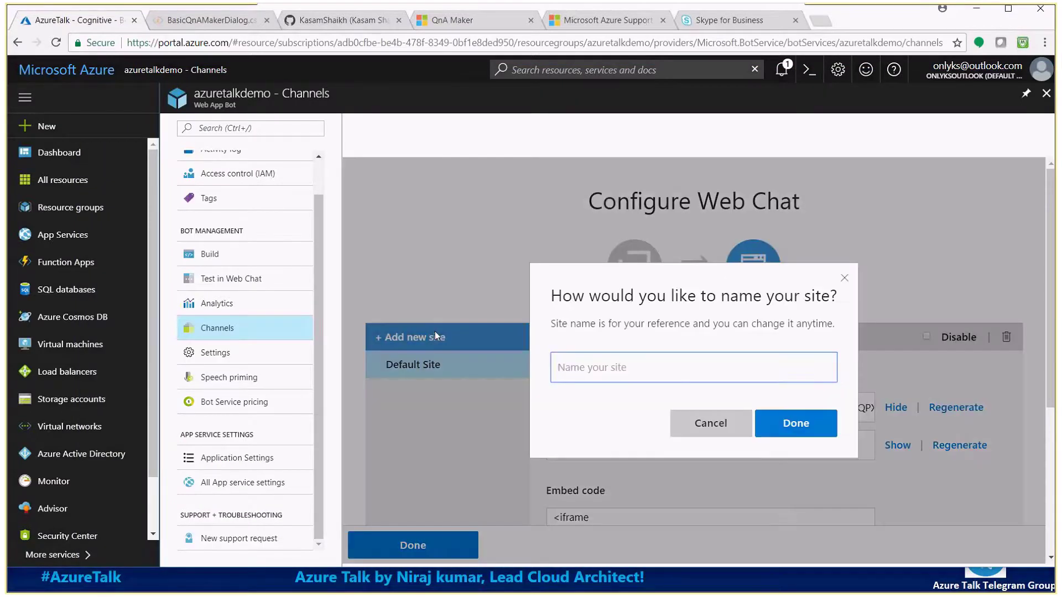
pyautogui.click(788, 432)
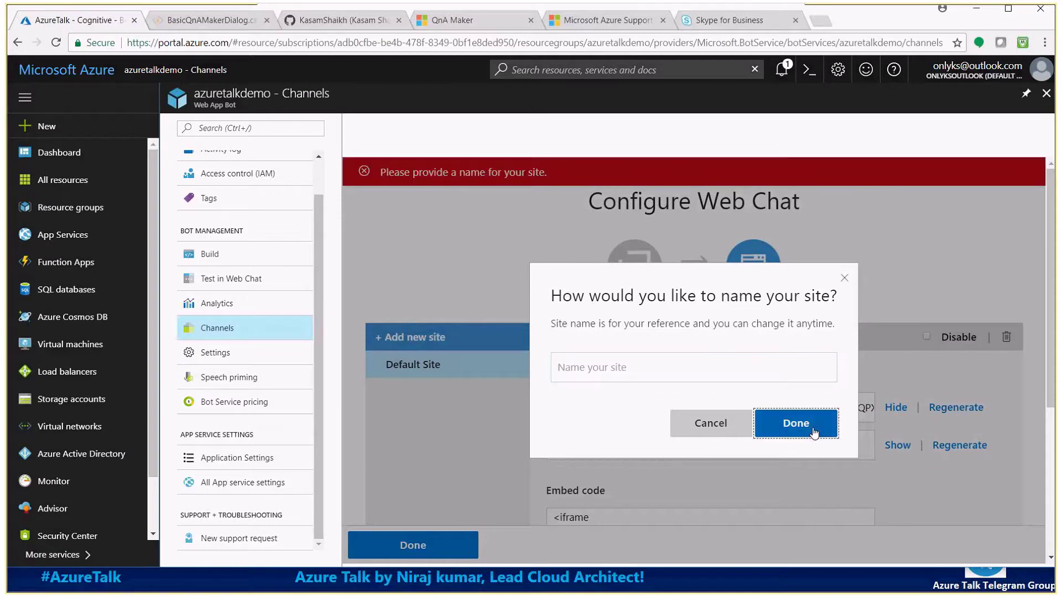
pyautogui.click(747, 426)
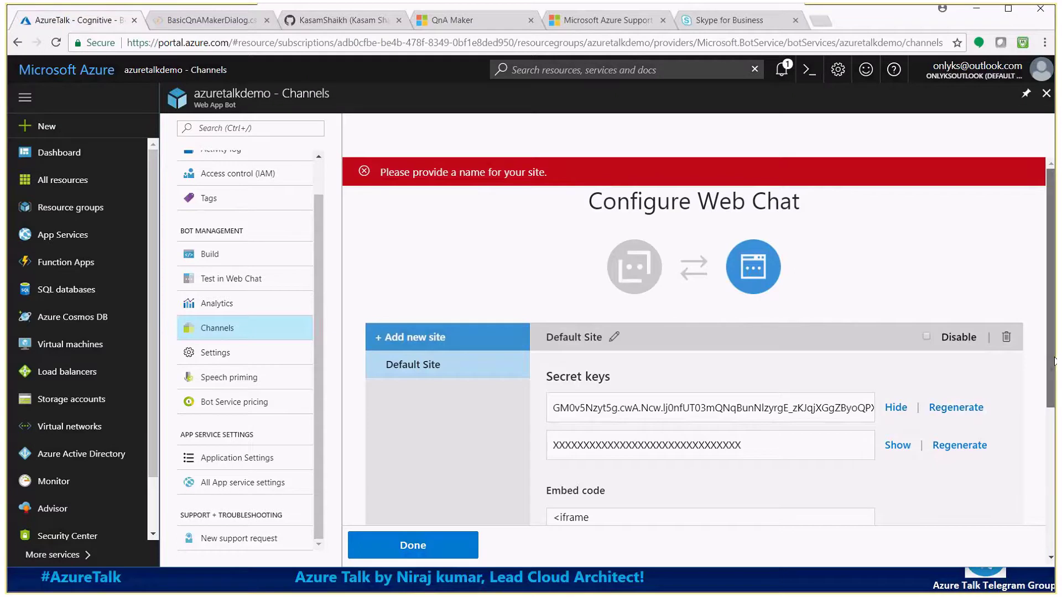
pyautogui.scroll(-2, 721, 390)
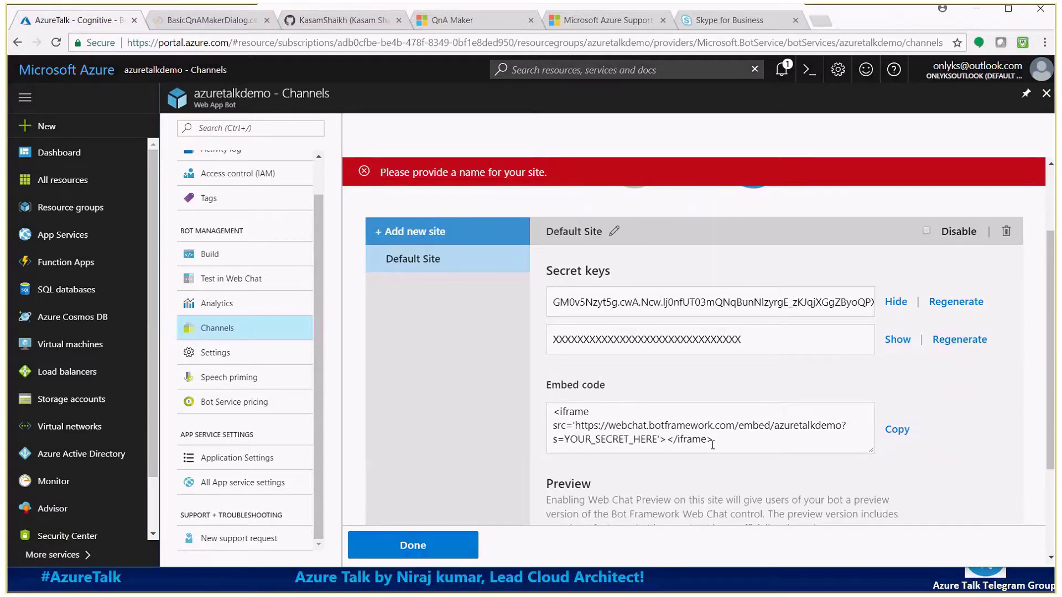
# - Copy the iframe src URL, secret included, from Note.txt
pyautogui.hotkey('alt', 'Tab')
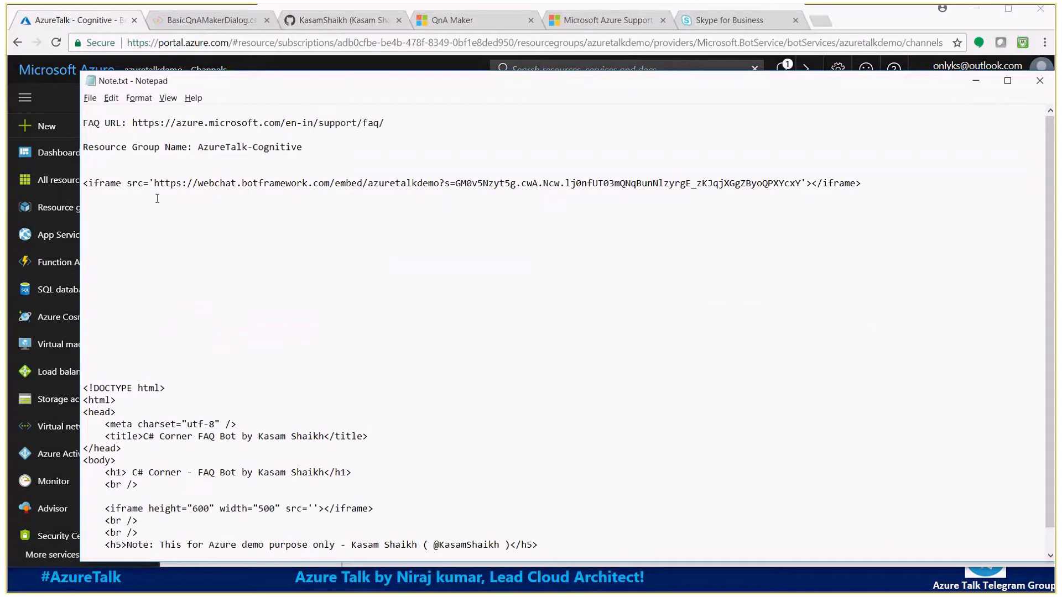
pyautogui.moveTo(155, 184); pyautogui.dragTo(757, 174)
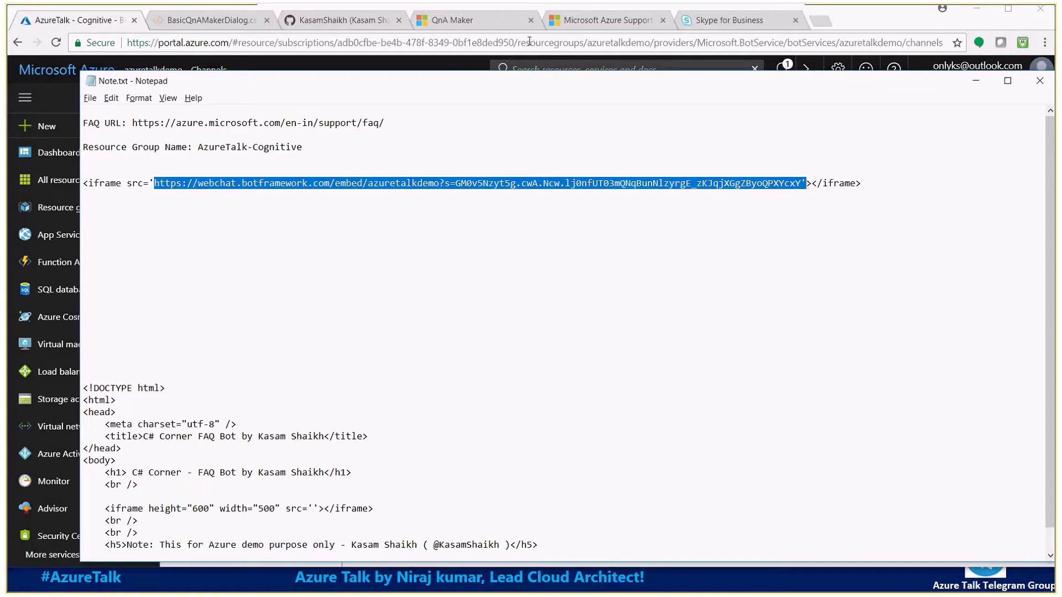
pyautogui.moveTo(326, 27)
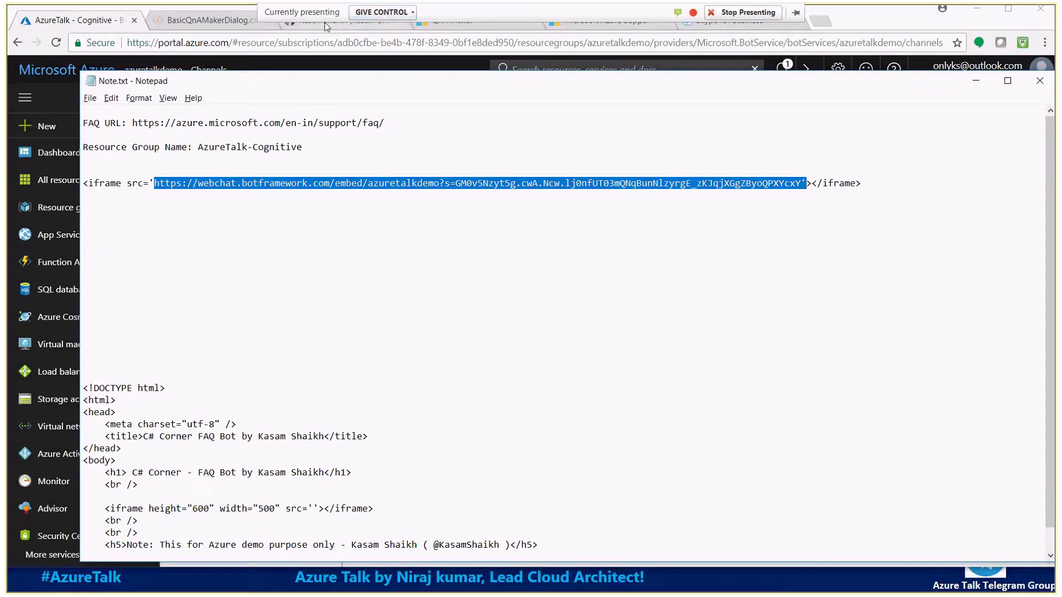
pyautogui.hotkey('alt', 'Tab')
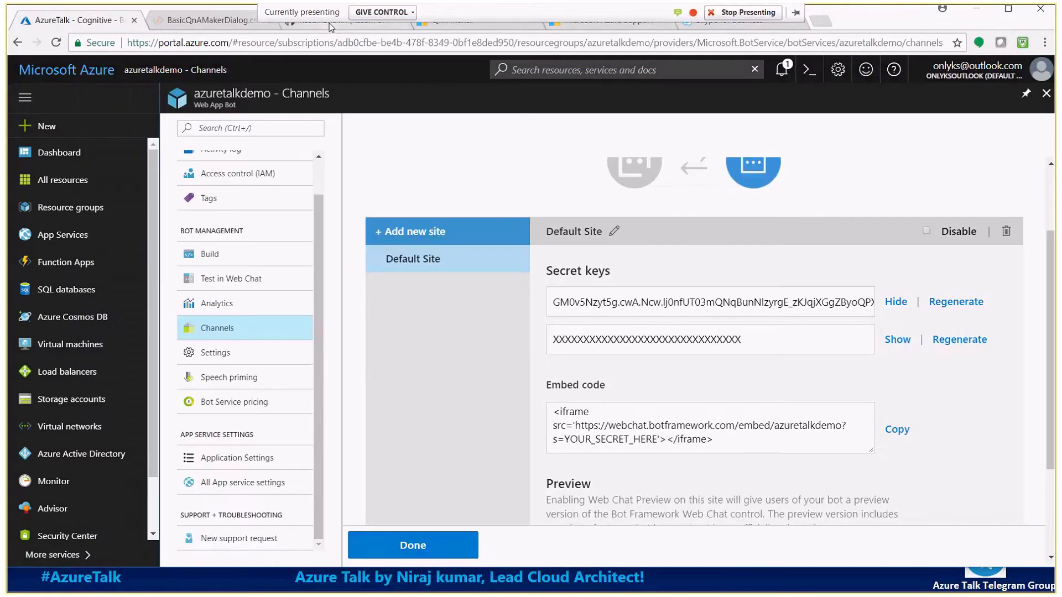
# - Open index.html in the AzureTalk-Cognitive GitHub repository
pyautogui.click(330, 25)
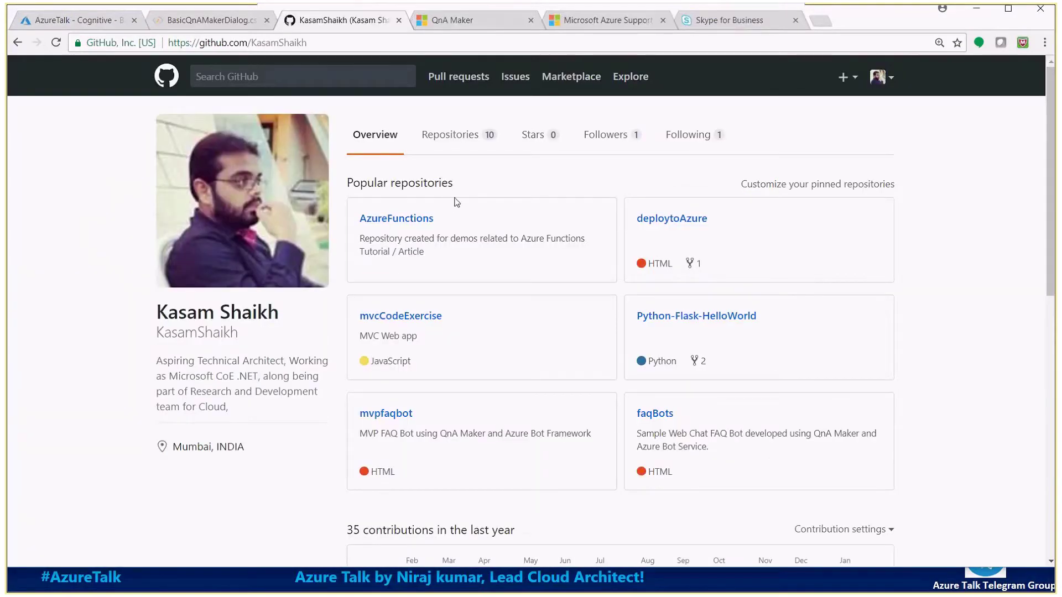
pyautogui.click(462, 134)
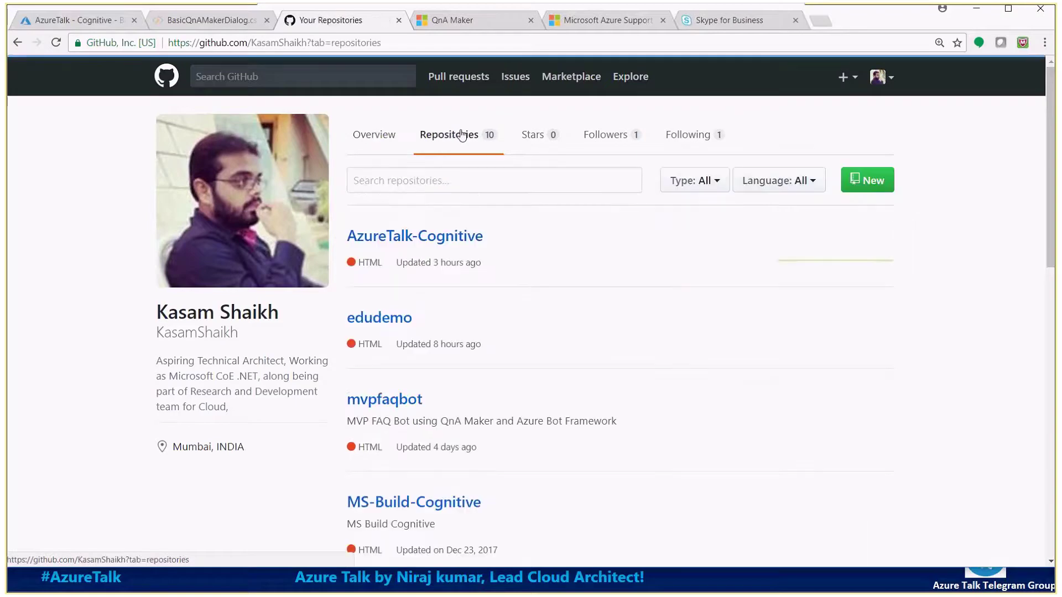
pyautogui.click(433, 246)
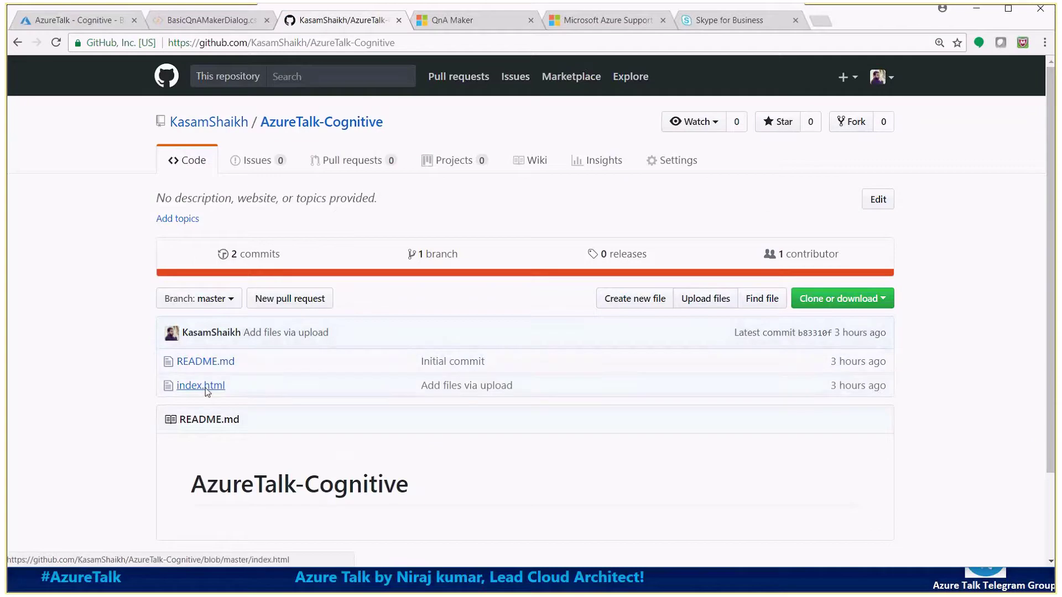
pyautogui.click(205, 387)
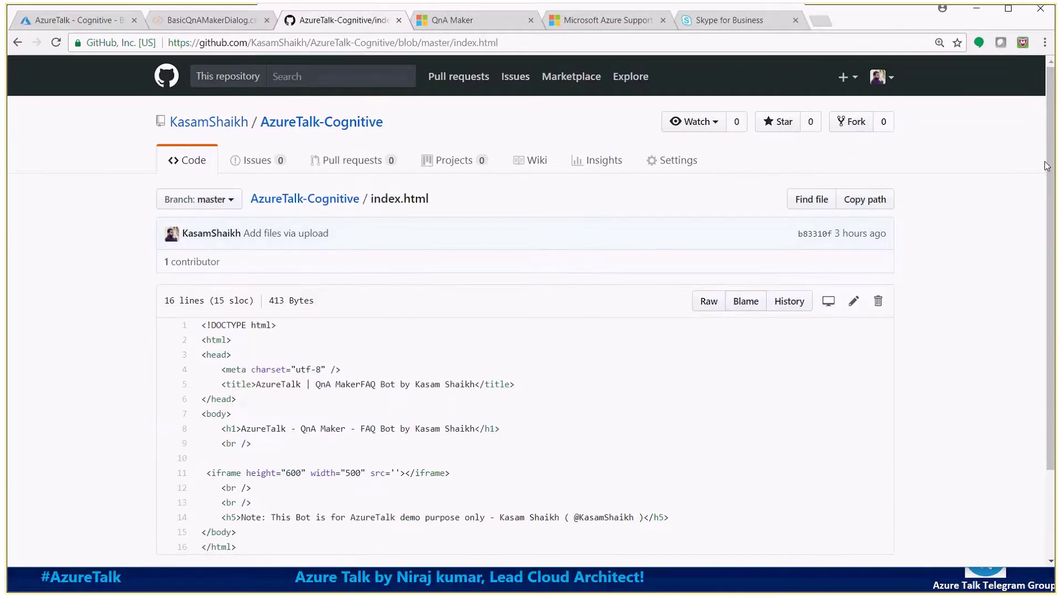
pyautogui.scroll(-2, 765, 144)
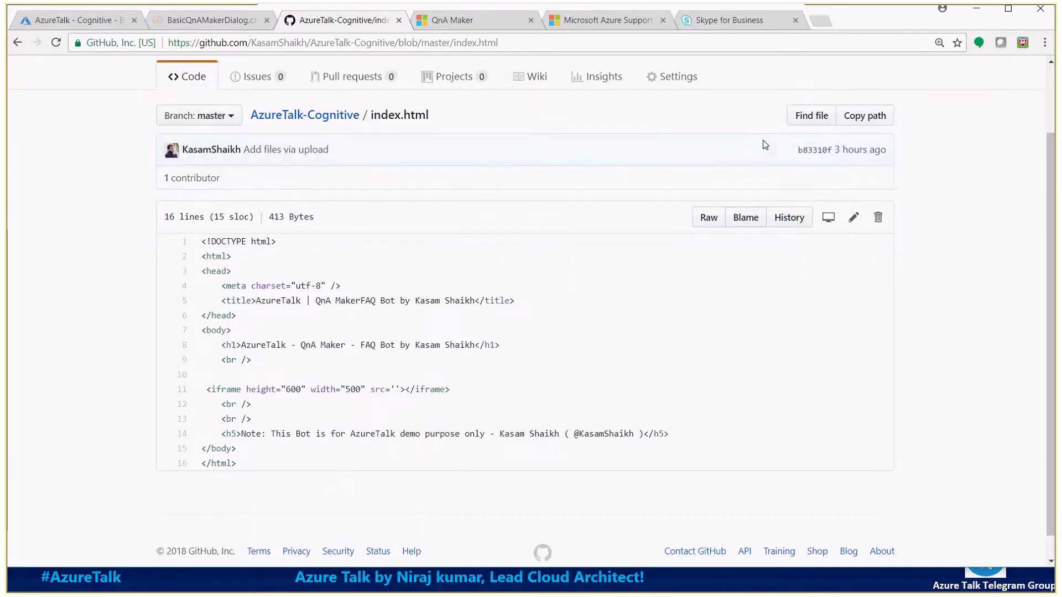
# - Paste the web chat URL into the empty iframe src on line 11 and commit to master
pyautogui.click(854, 218)
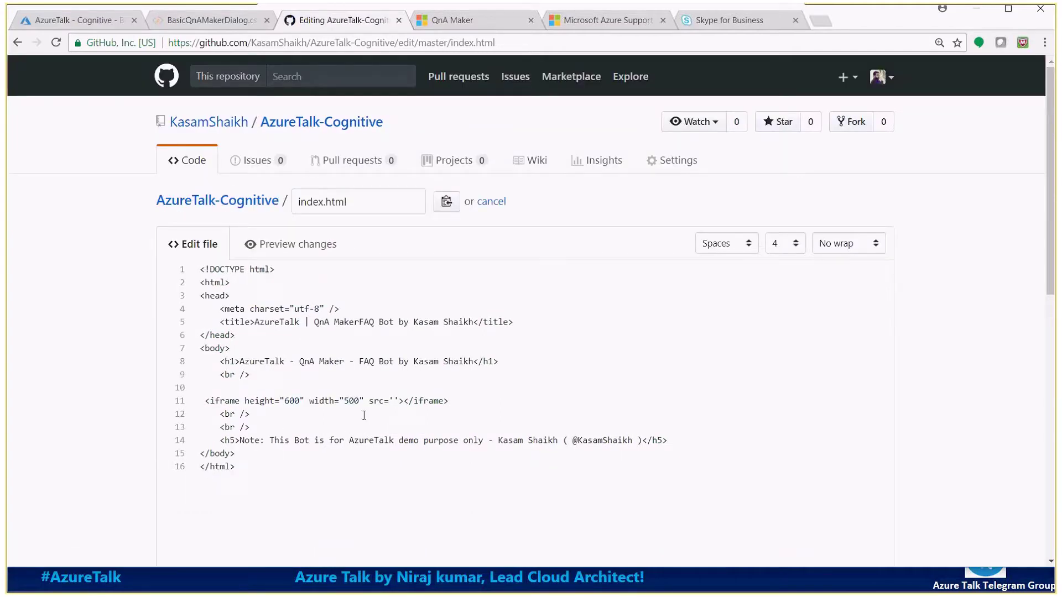
pyautogui.click(395, 401)
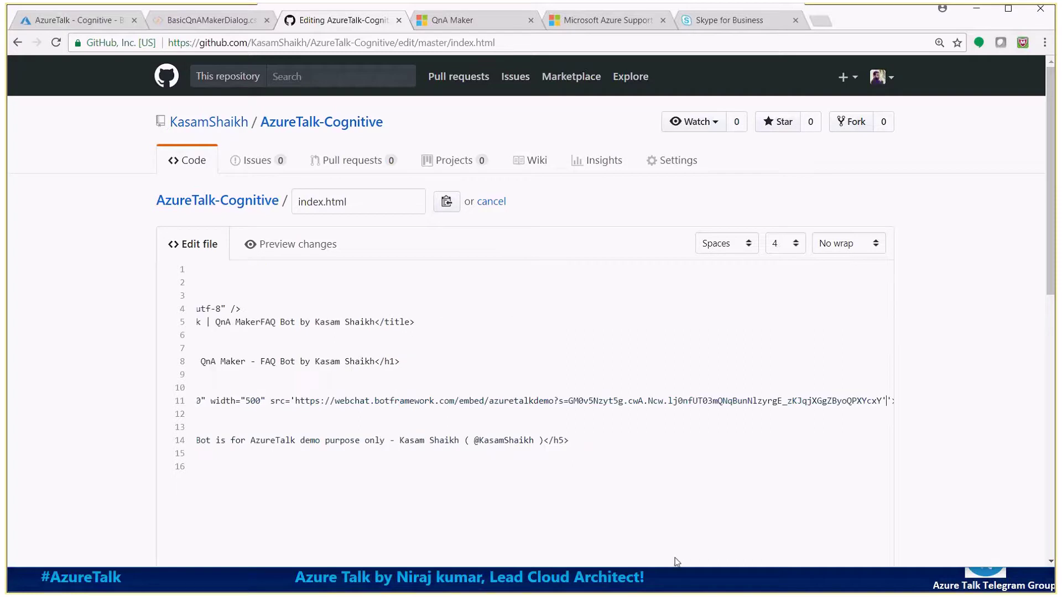
pyautogui.click(675, 559)
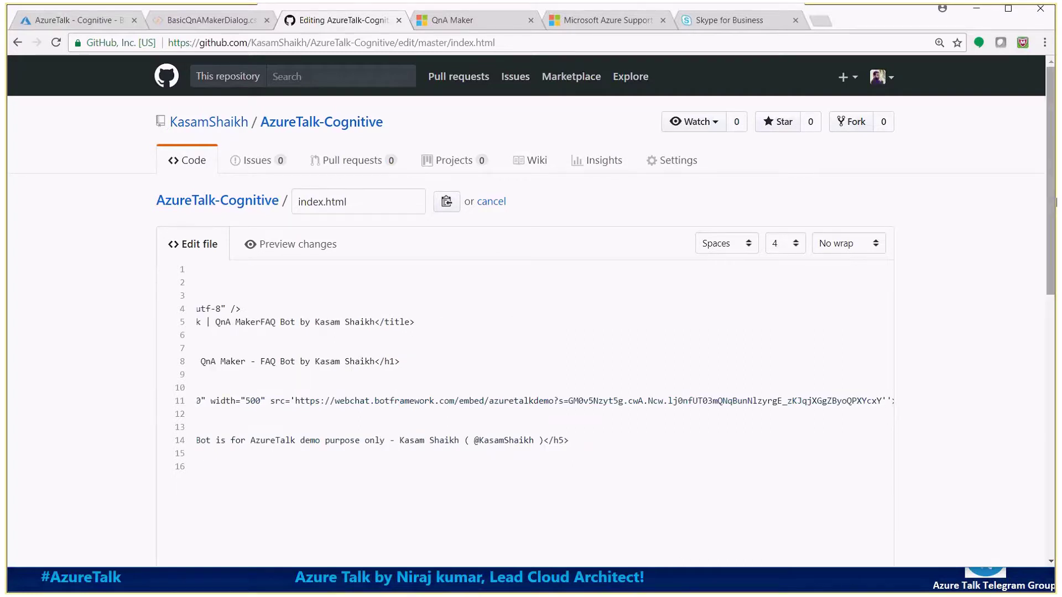
pyautogui.scroll(-5, 1055, 202)
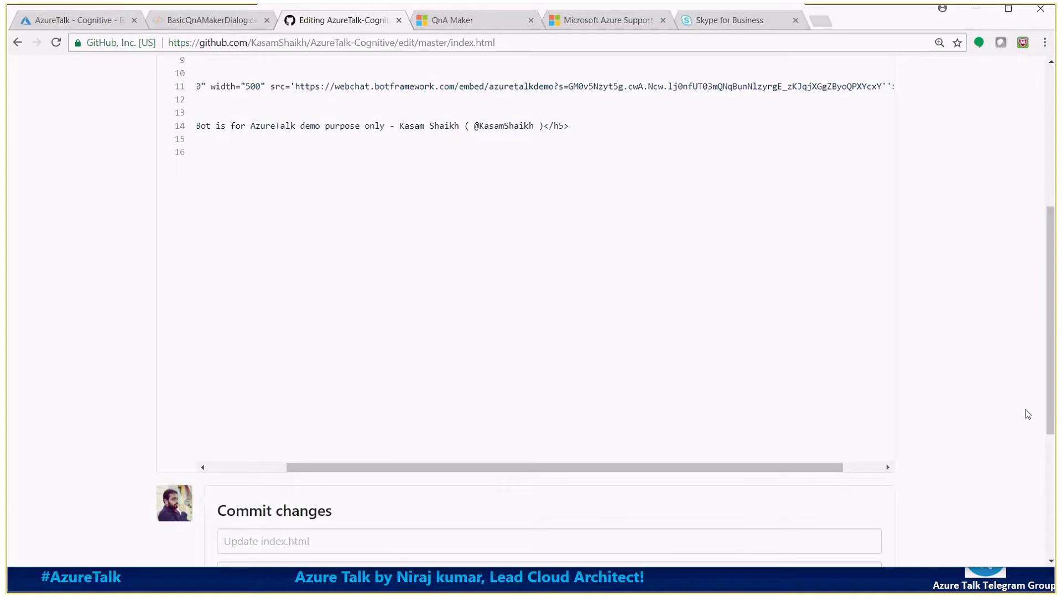
pyautogui.scroll(-4, 1052, 409)
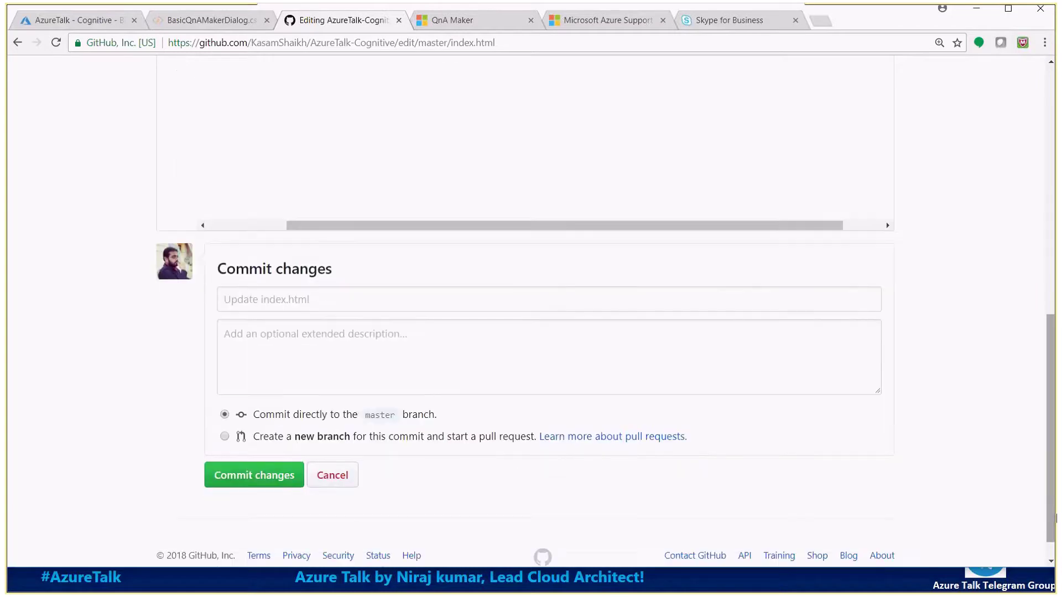
pyautogui.click(283, 490)
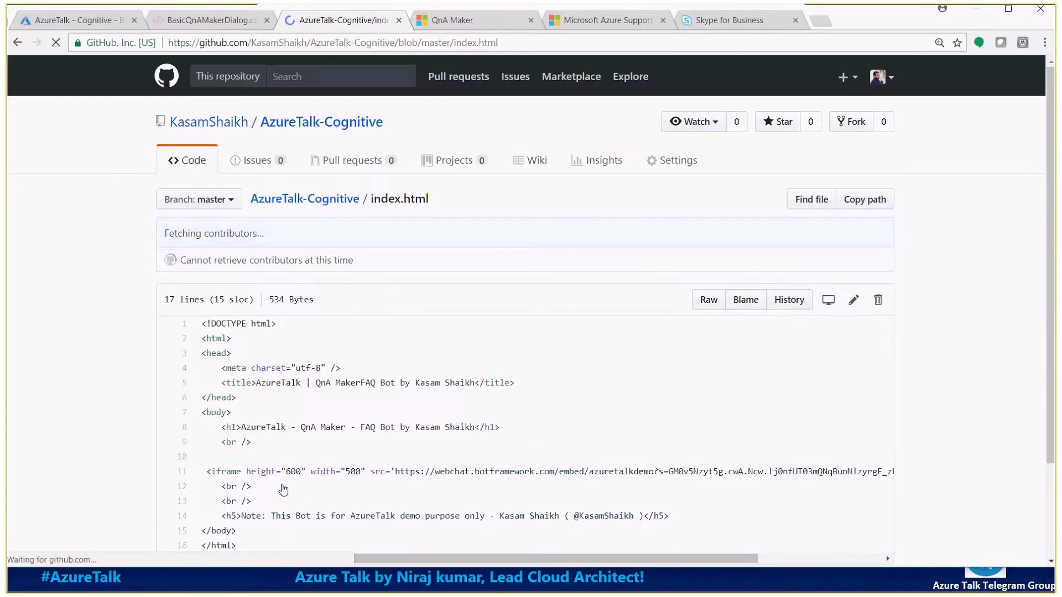
# - Set azuretalkdemo's deployment source to GitHub, project AzureTalk-Cognitive, branch master
pyautogui.click(113, 25)
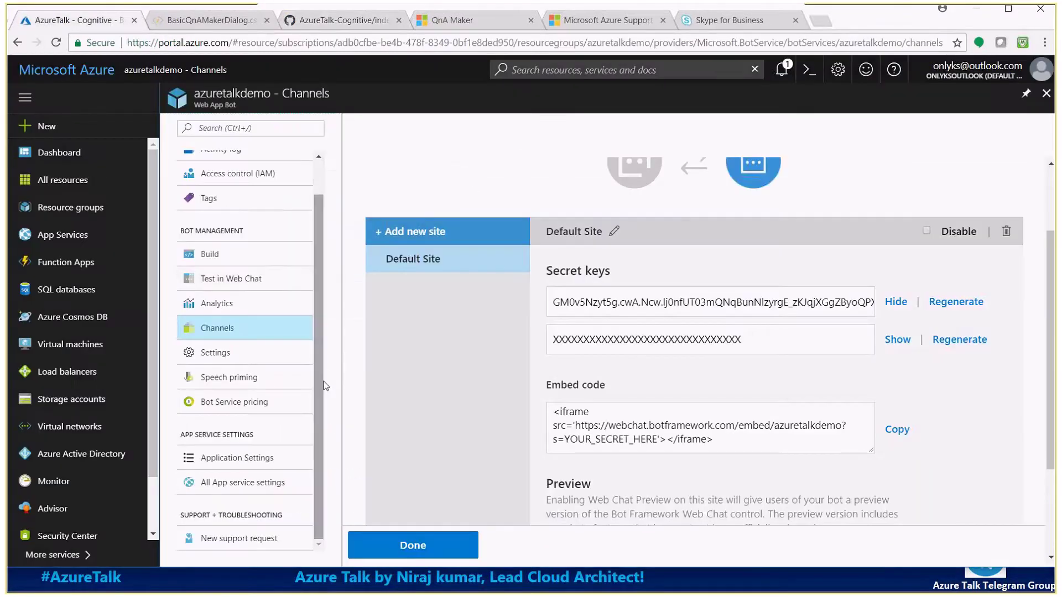
pyautogui.click(236, 486)
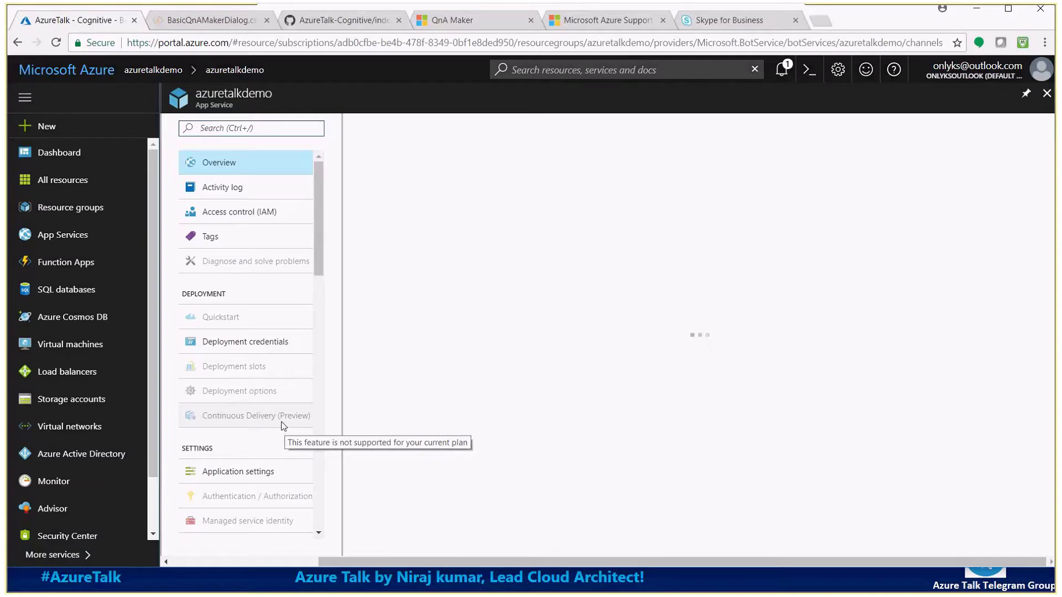
pyautogui.click(269, 392)
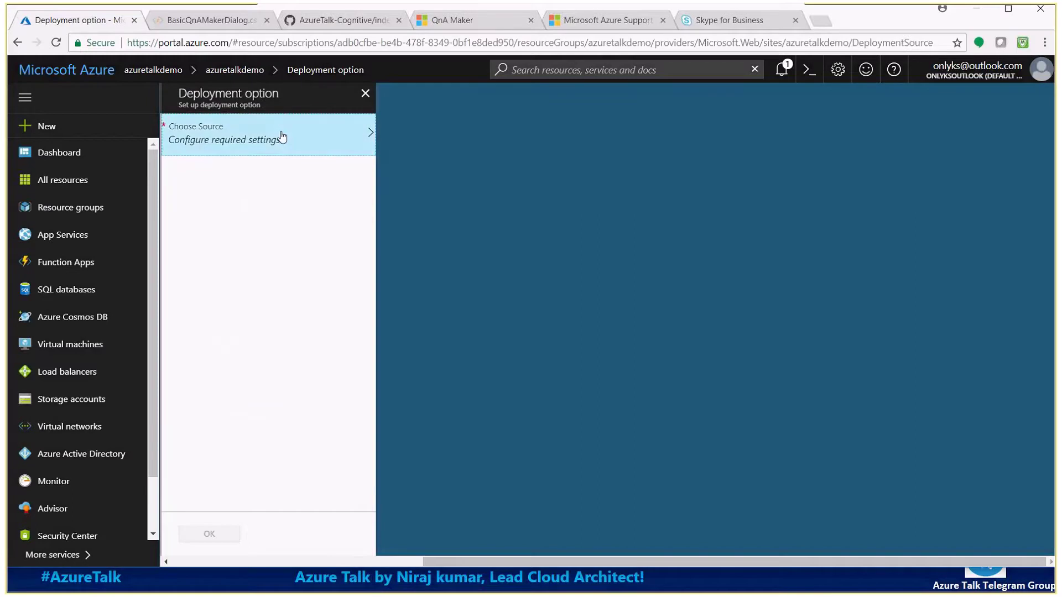
pyautogui.click(281, 138)
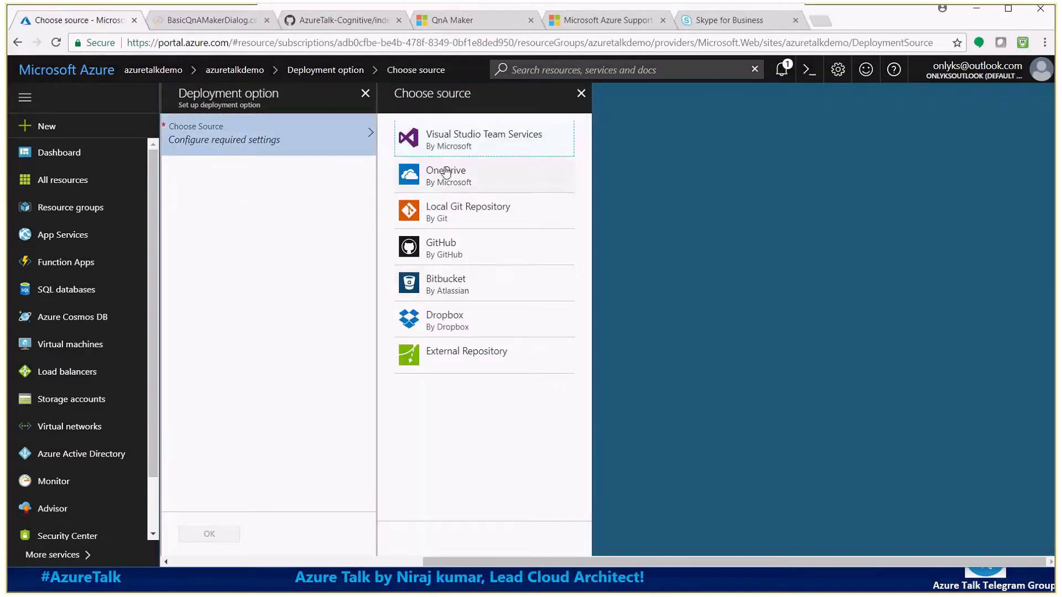
pyautogui.click(489, 239)
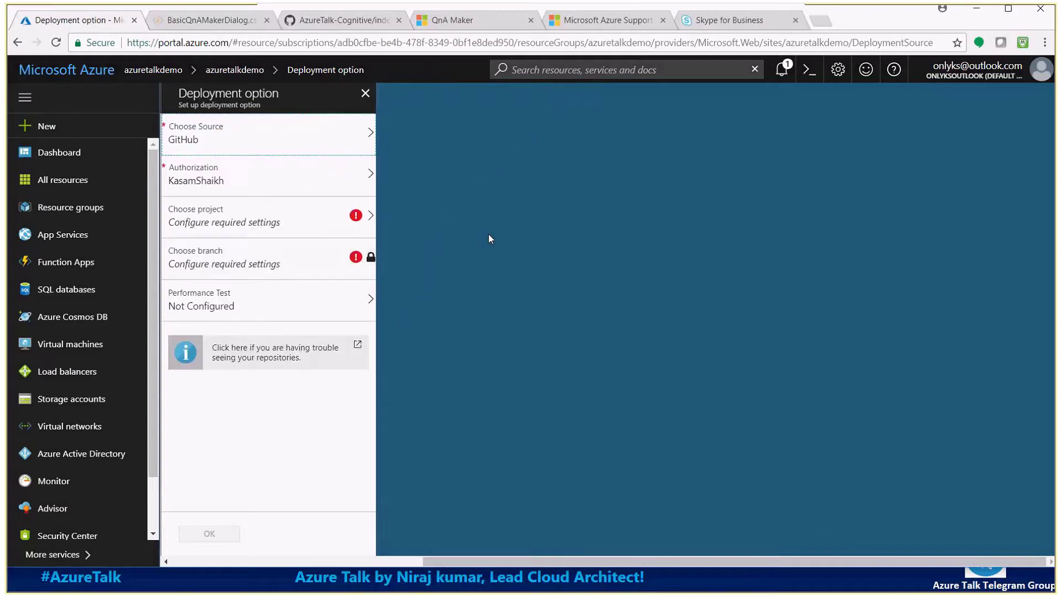
pyautogui.click(261, 237)
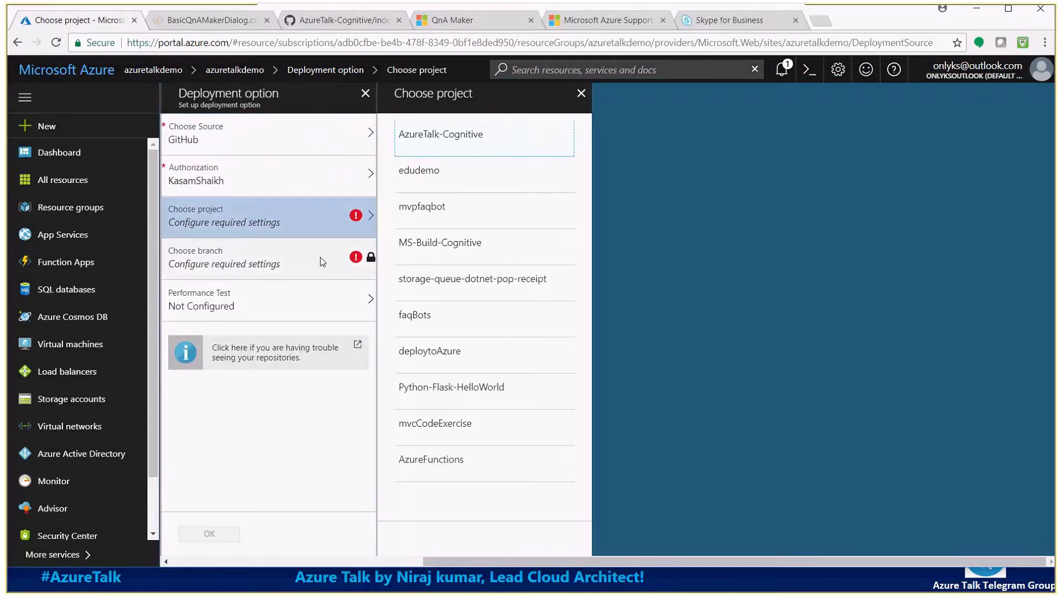
pyautogui.click(470, 135)
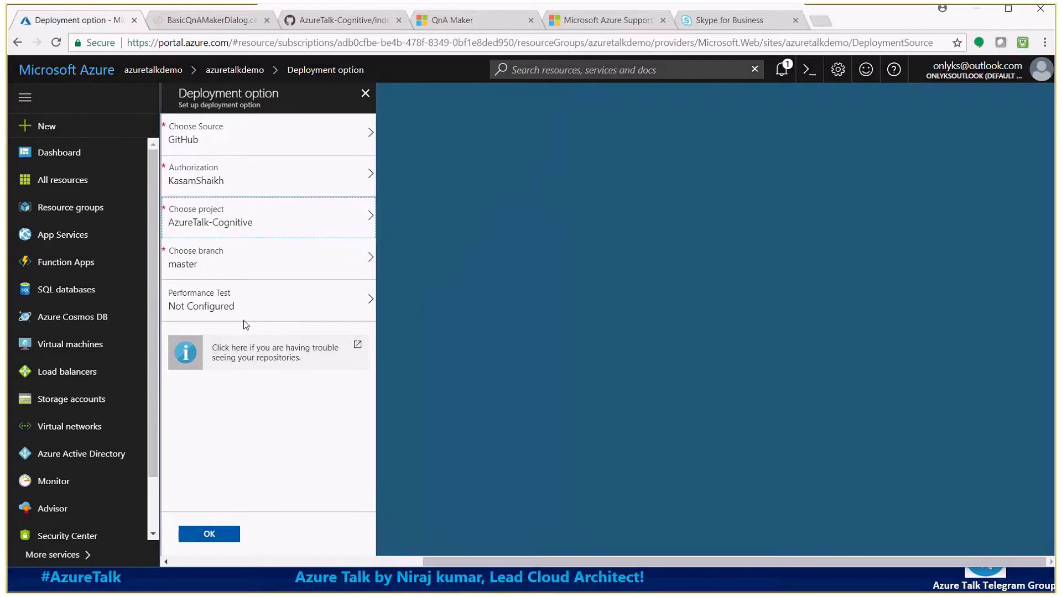
pyautogui.click(209, 533)
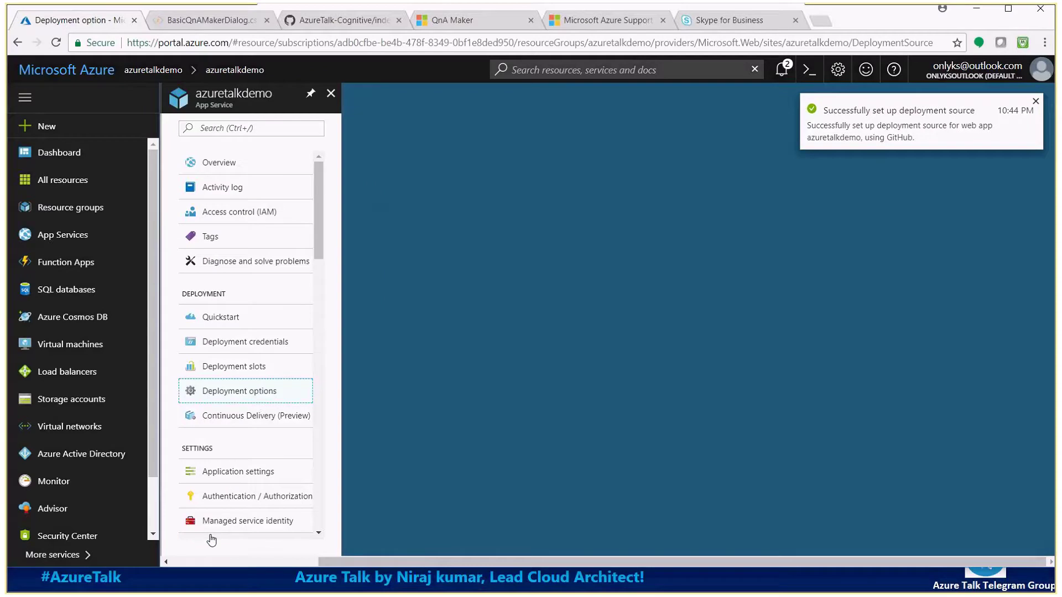
# - Watch Deployment options while the build runs, then go to the azuretalkdemo Overview
pyautogui.click(257, 367)
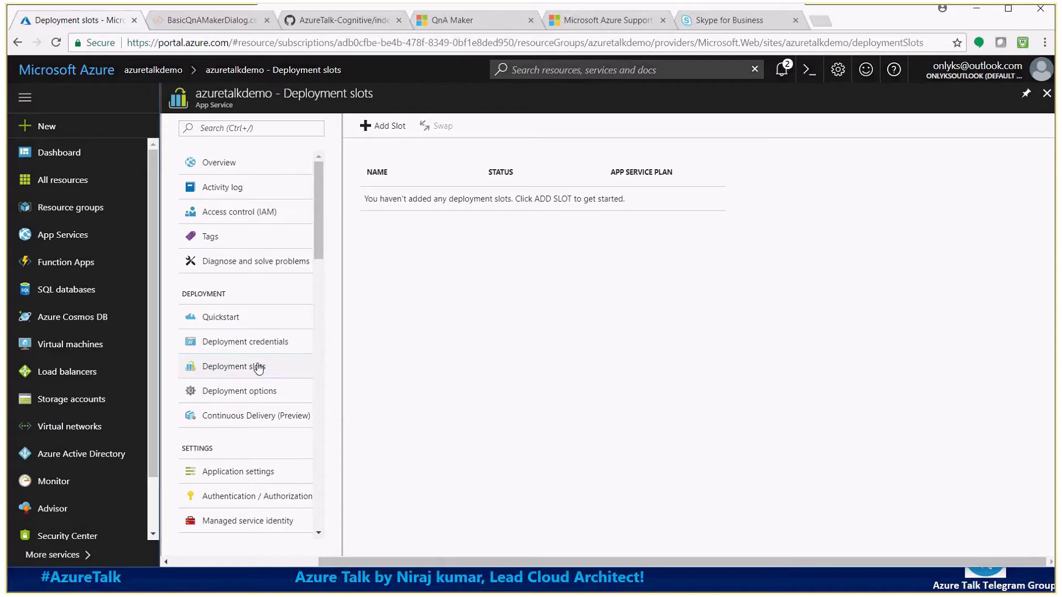
pyautogui.click(253, 393)
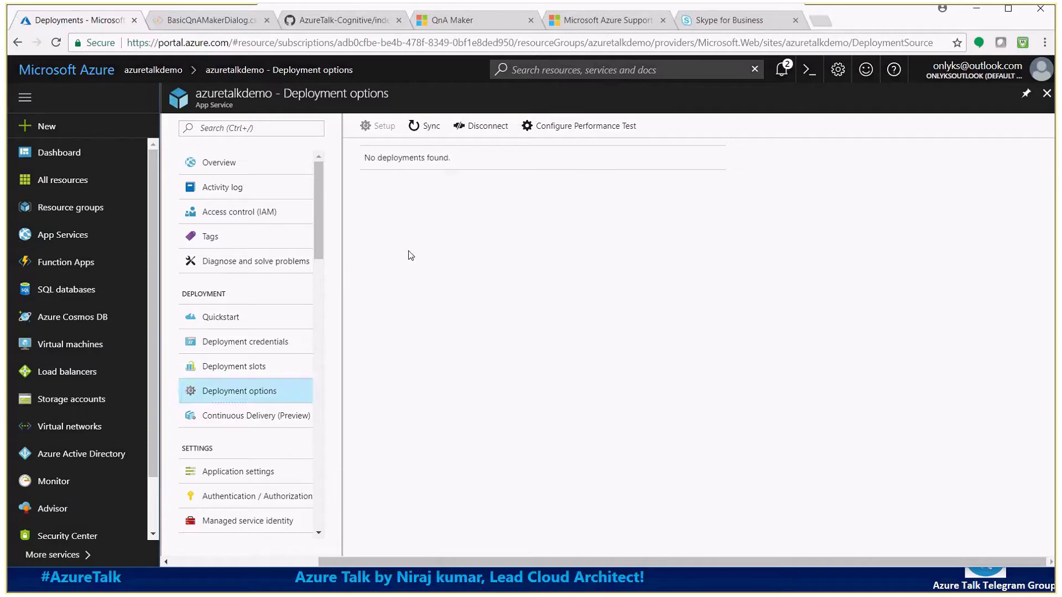
pyautogui.click(227, 375)
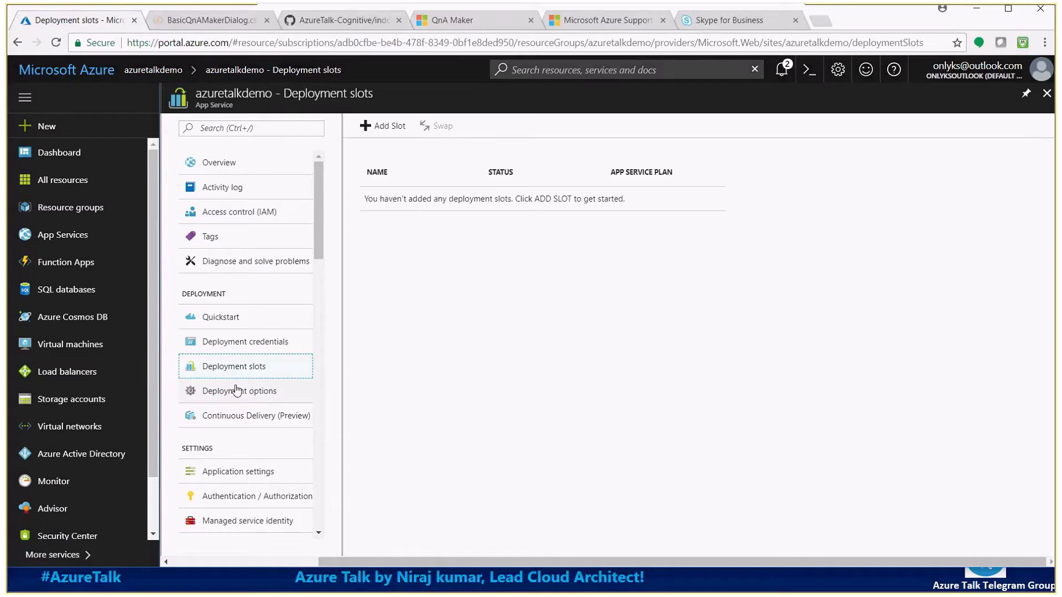
pyautogui.click(236, 391)
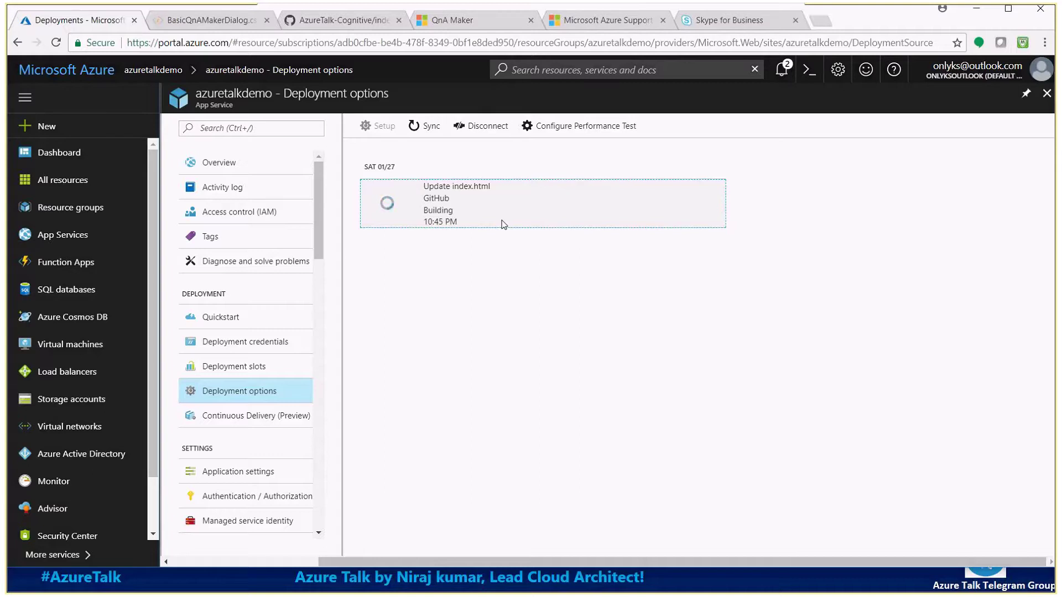
pyautogui.click(208, 161)
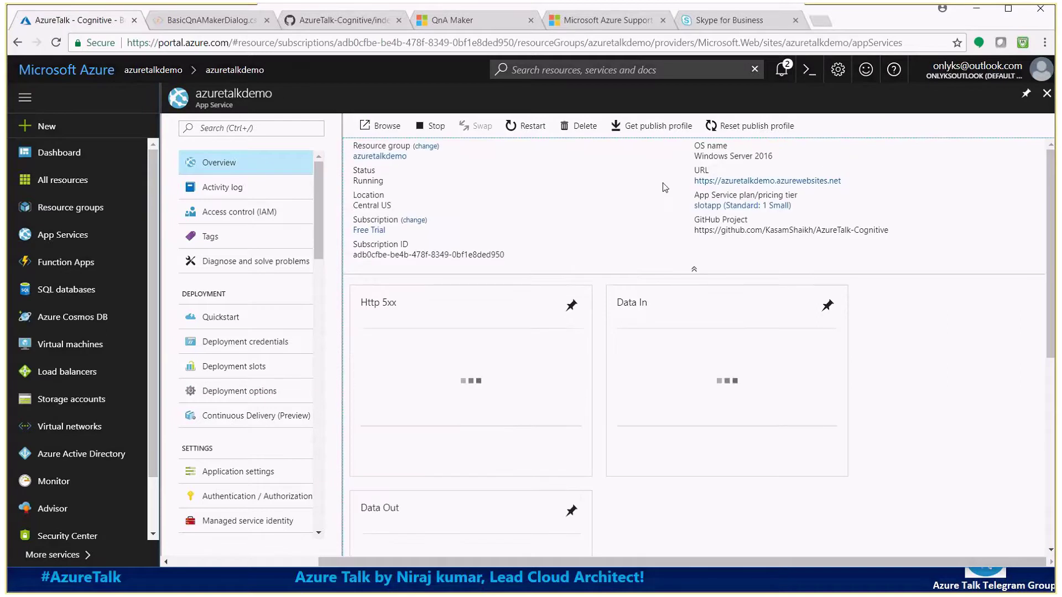
# - Open azuretalkdemo.azurewebsites.net, confirm the deployment is Active, and reload the site
pyautogui.click(736, 182)
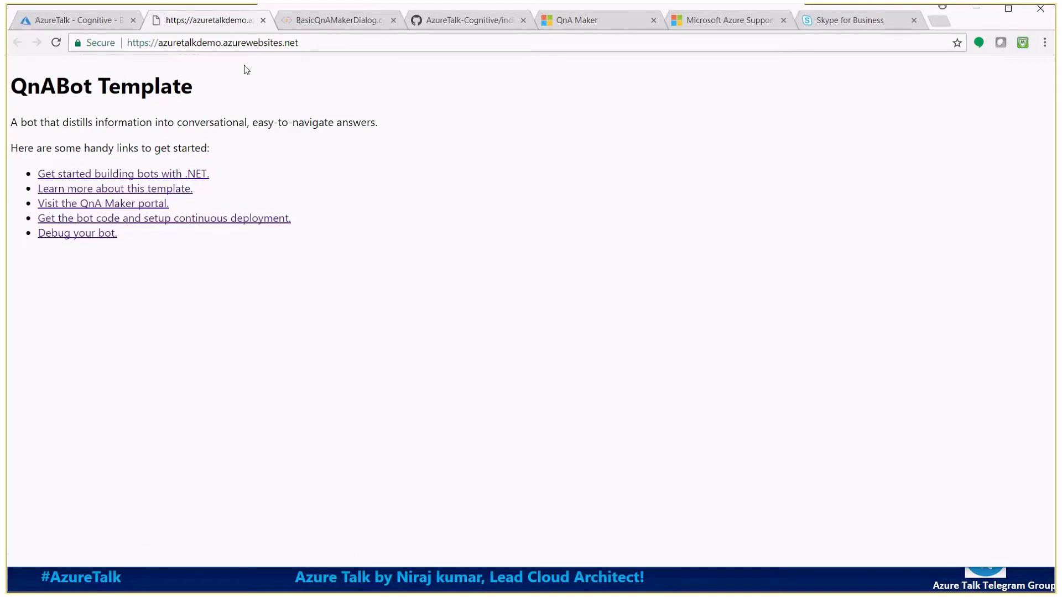
pyautogui.click(58, 43)
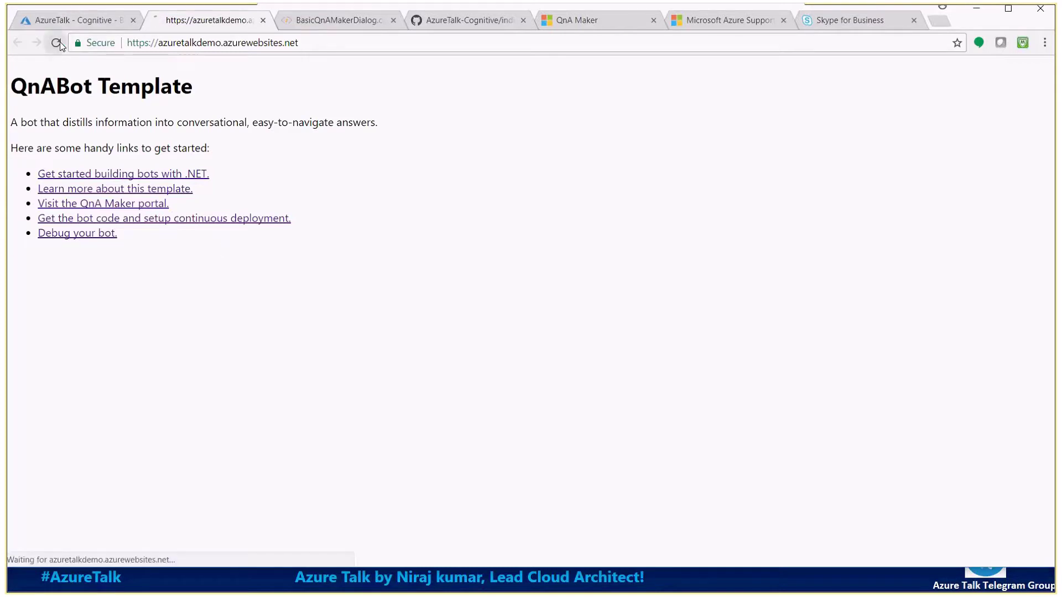
pyautogui.click(84, 25)
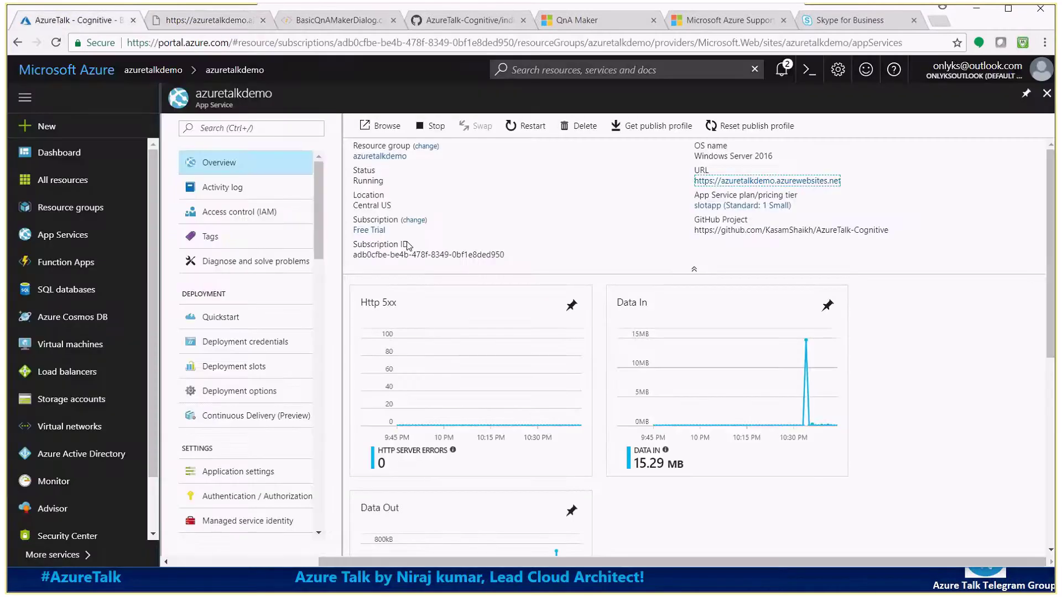
pyautogui.click(248, 397)
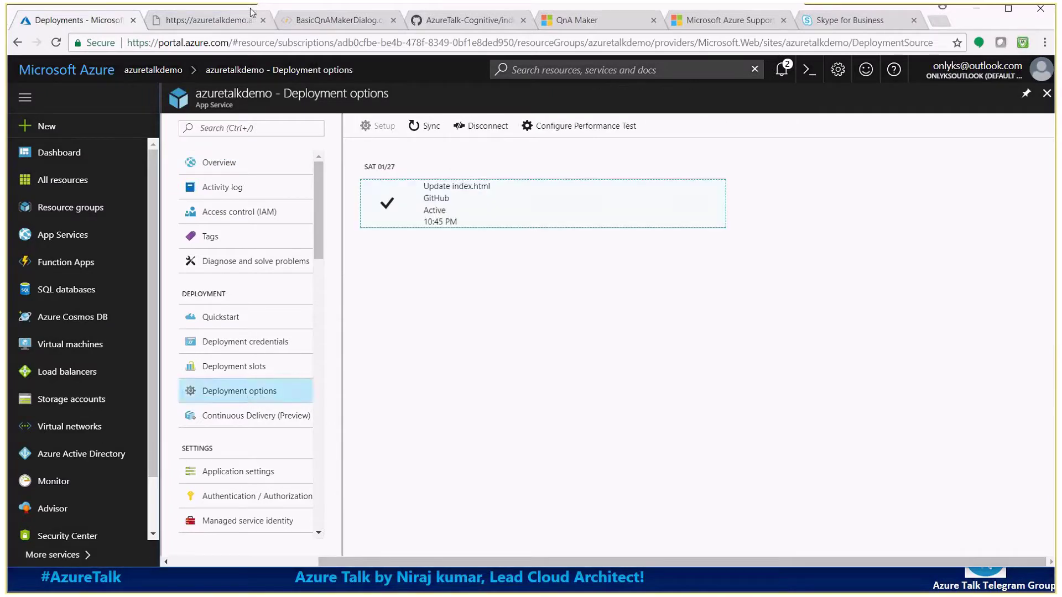
pyautogui.click(214, 14)
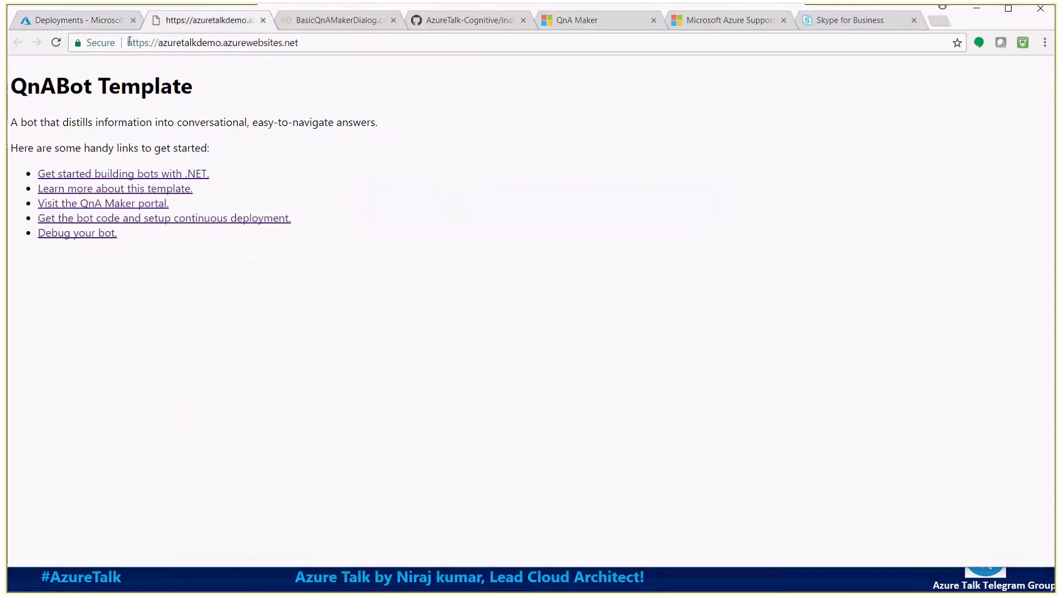
pyautogui.click(55, 43)
pyautogui.click(56, 43)
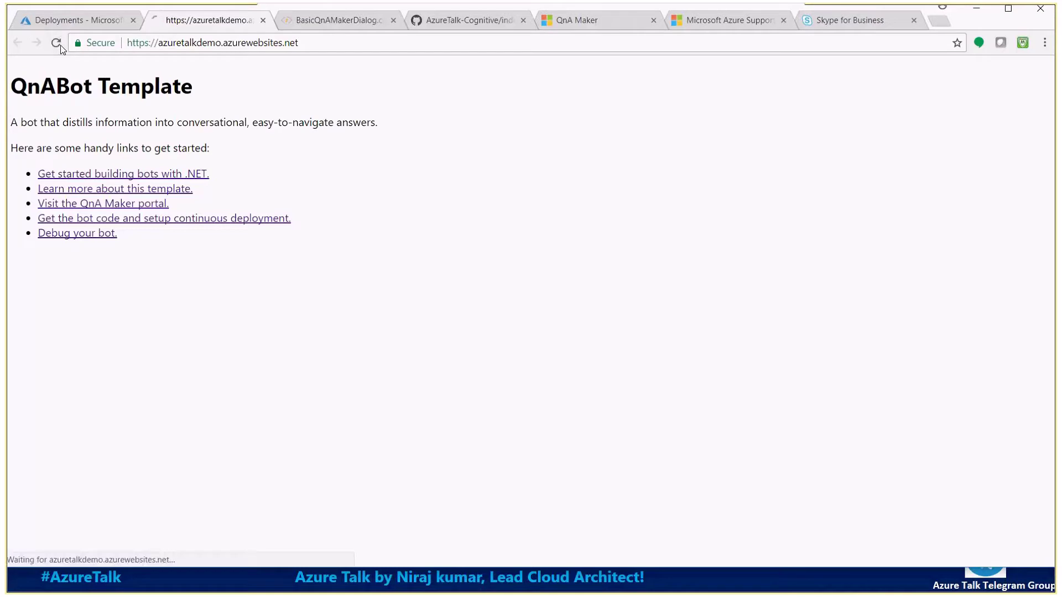
# - Go to azuretalkdemo.azurewebsites.net/index.html
pyautogui.click(323, 46)
pyautogui.click(323, 46)
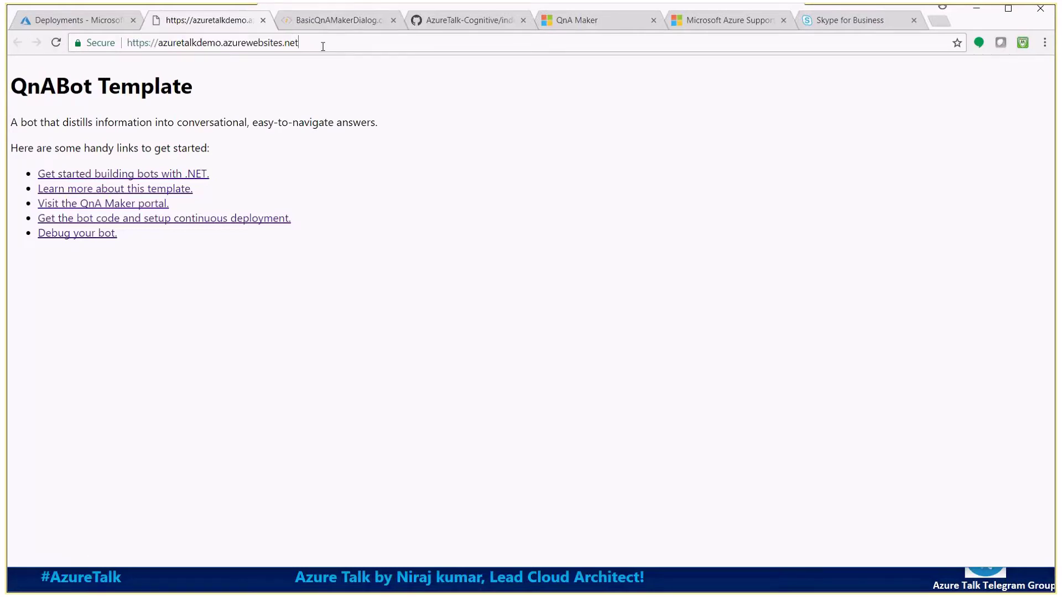
pyautogui.write('/index.ht')
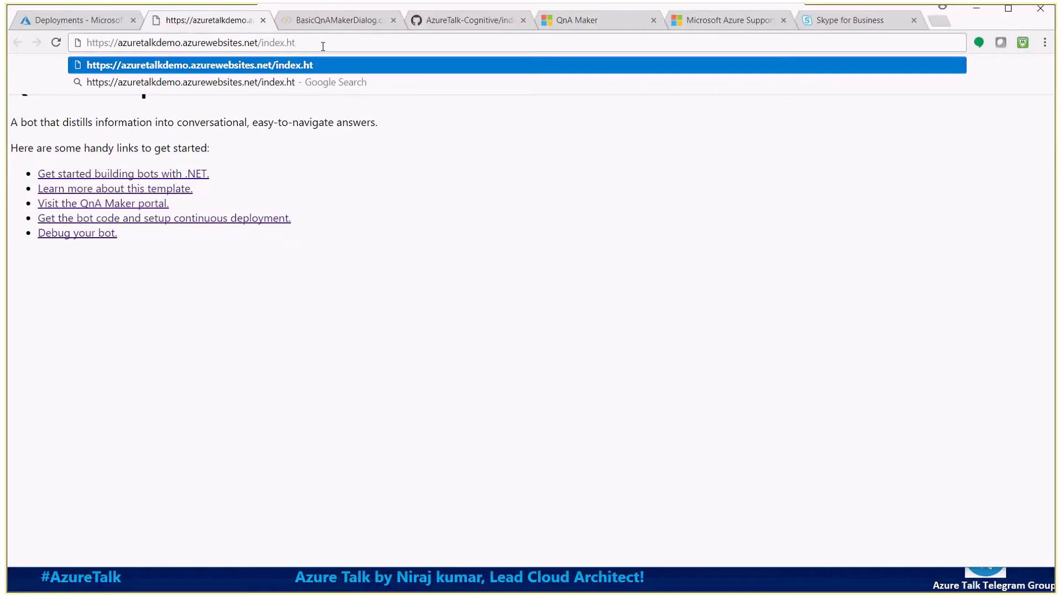
pyautogui.write('ml')
pyautogui.press('Return')
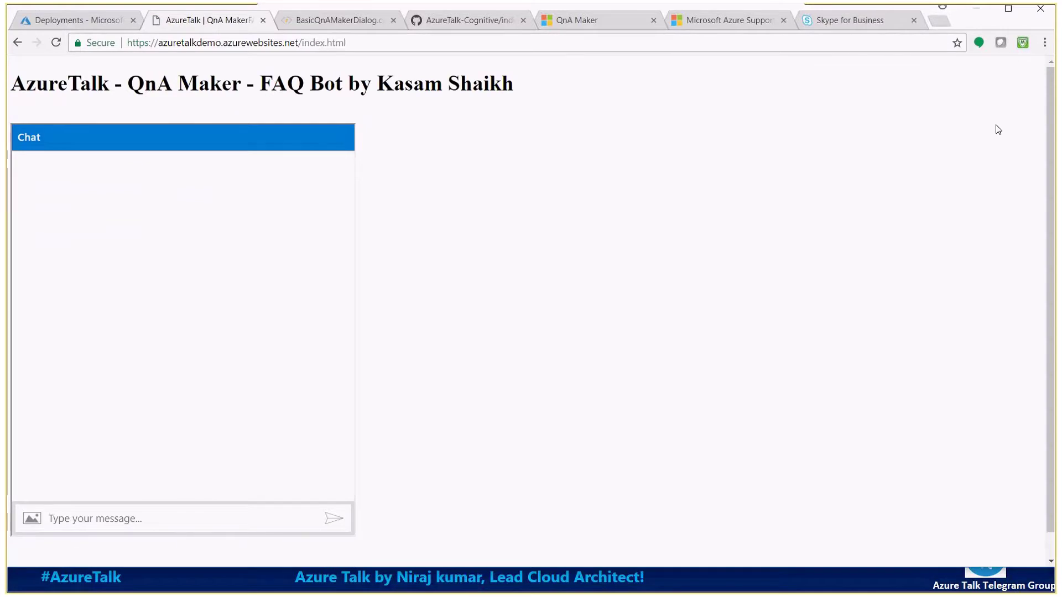
# - Send 'Greetings' in the embedded chat, get 'Welcome to AzureTalk Demo', and copy the page URL
pyautogui.scroll(-1, 1055, 185)
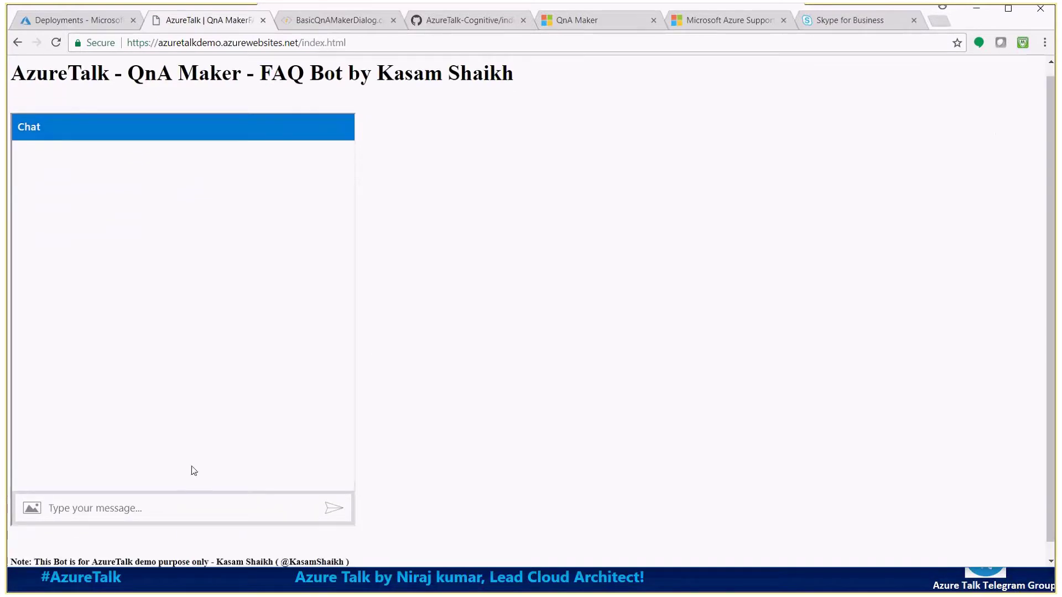
pyautogui.write('Gree')
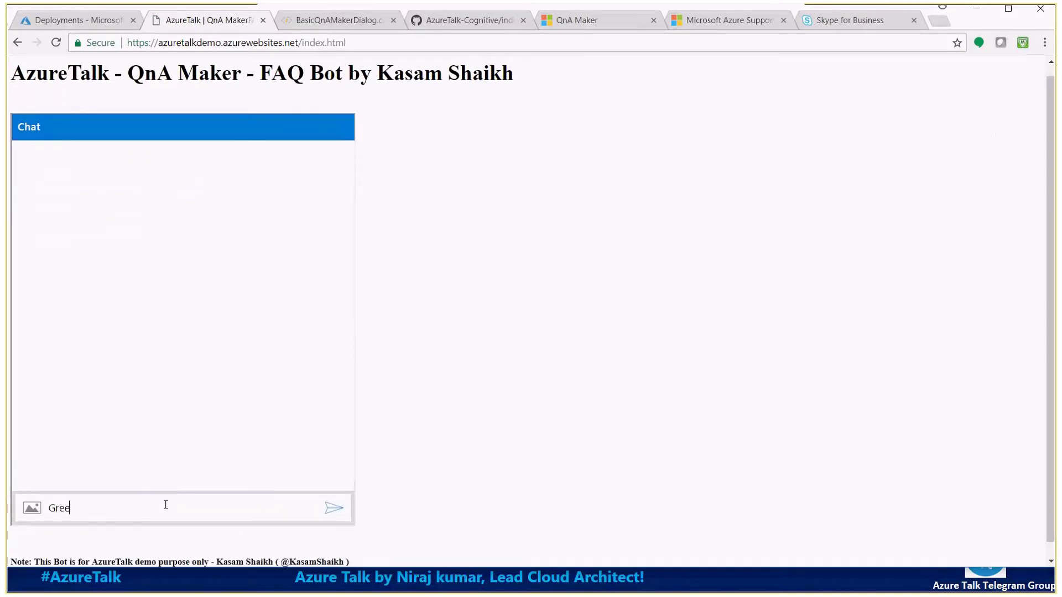
pyautogui.write('tings')
pyautogui.press('Return')
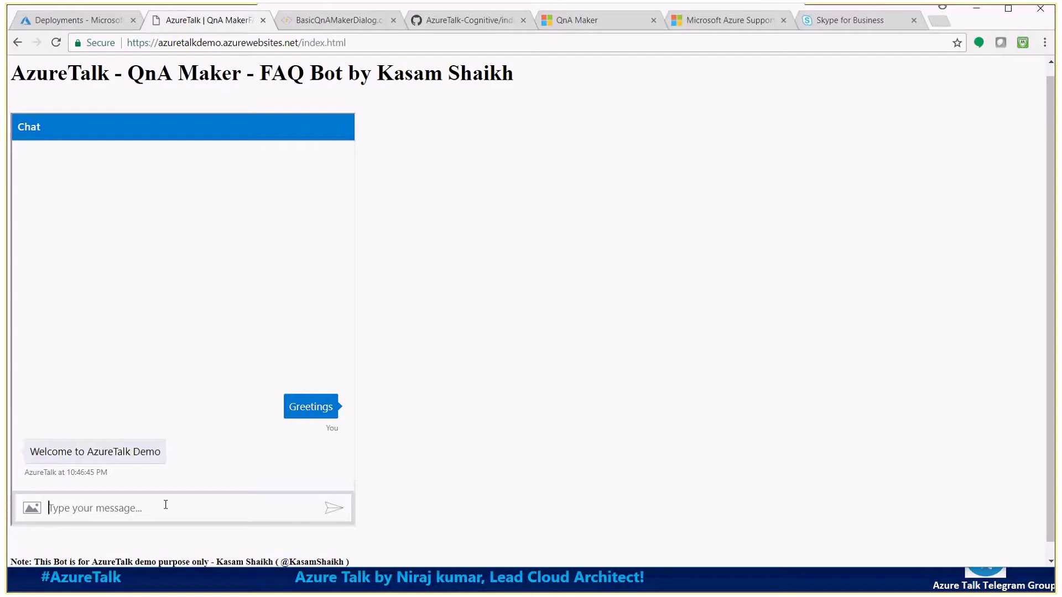
pyautogui.click(350, 42)
pyautogui.hotkey('ctrl', 'c')
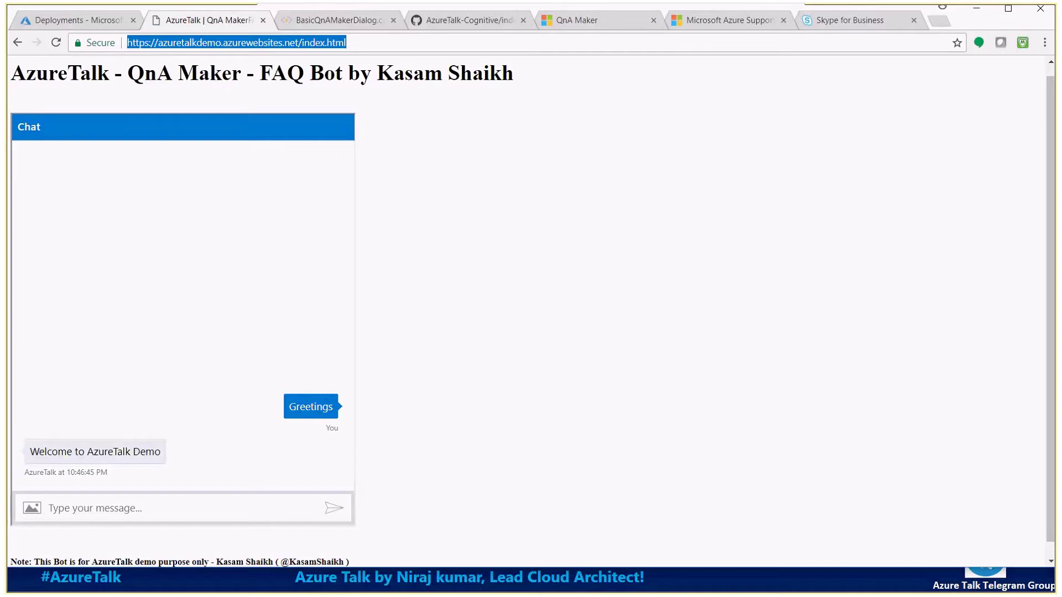
pyautogui.hotkey('alt', 'Tab')
pyautogui.hotkey('alt', 'Tab')
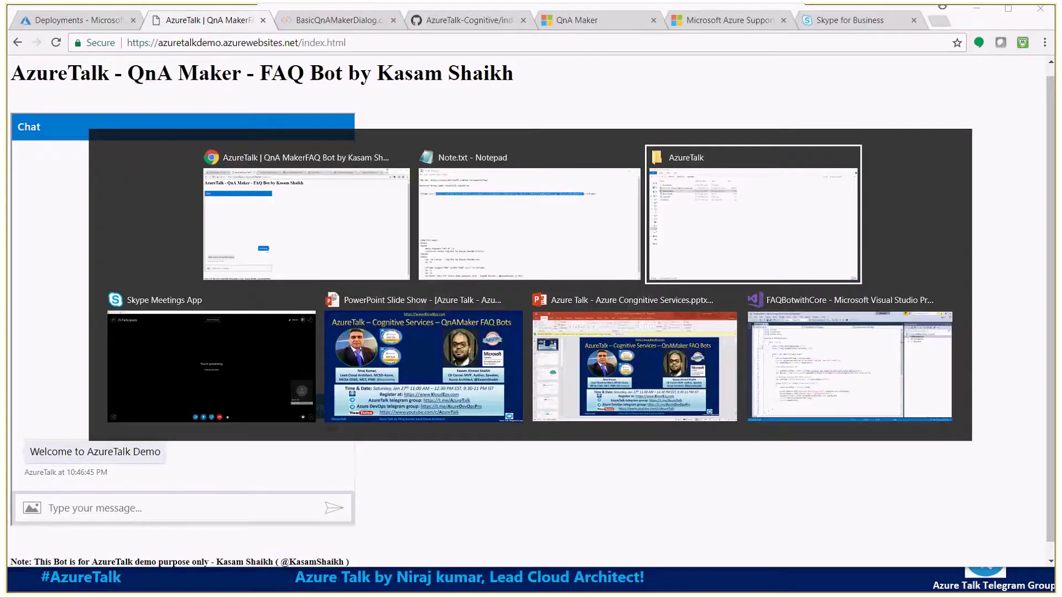
pyautogui.hotkey('alt', 'Tab')
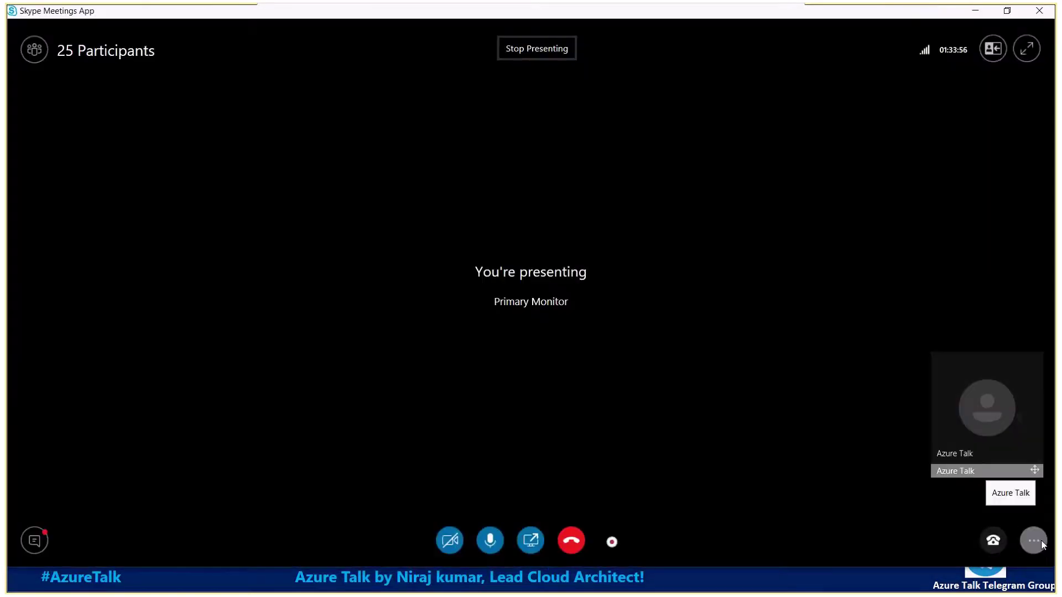
pyautogui.click(1034, 541)
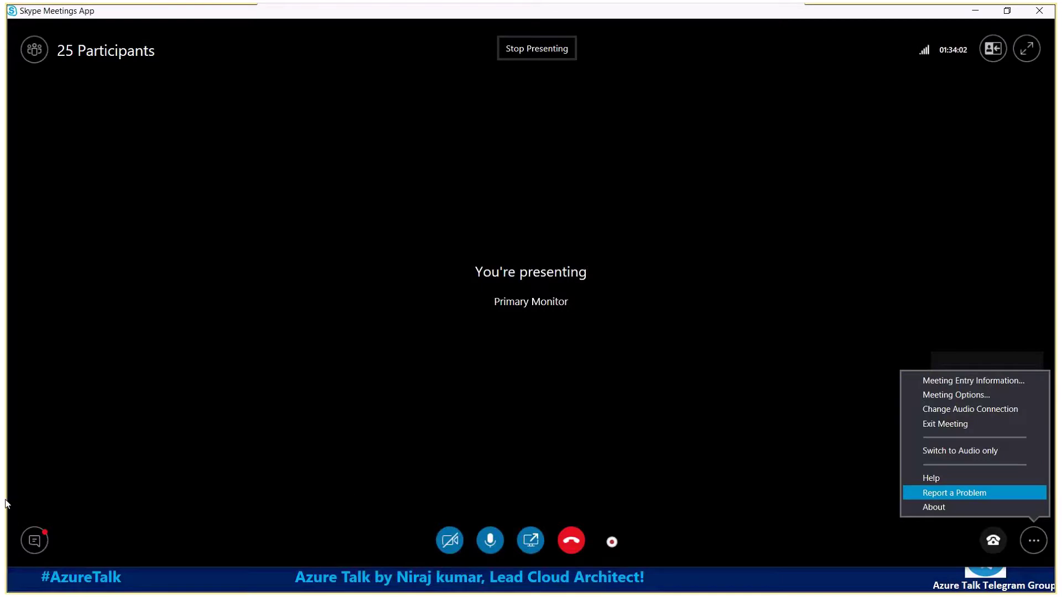
pyautogui.click(36, 544)
pyautogui.click(37, 544)
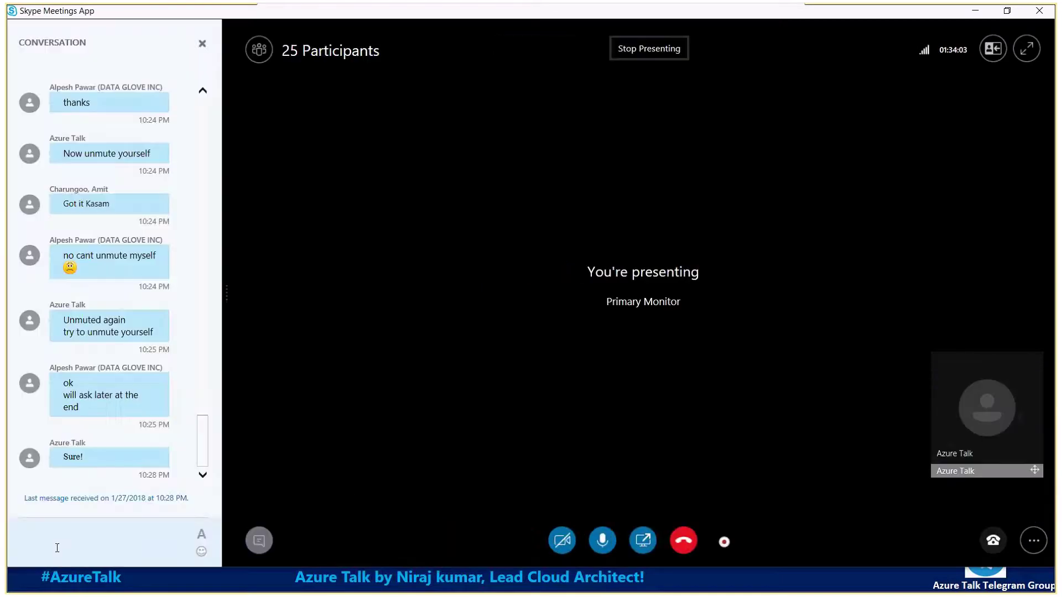
pyautogui.hotkey('ctrl', 'v')
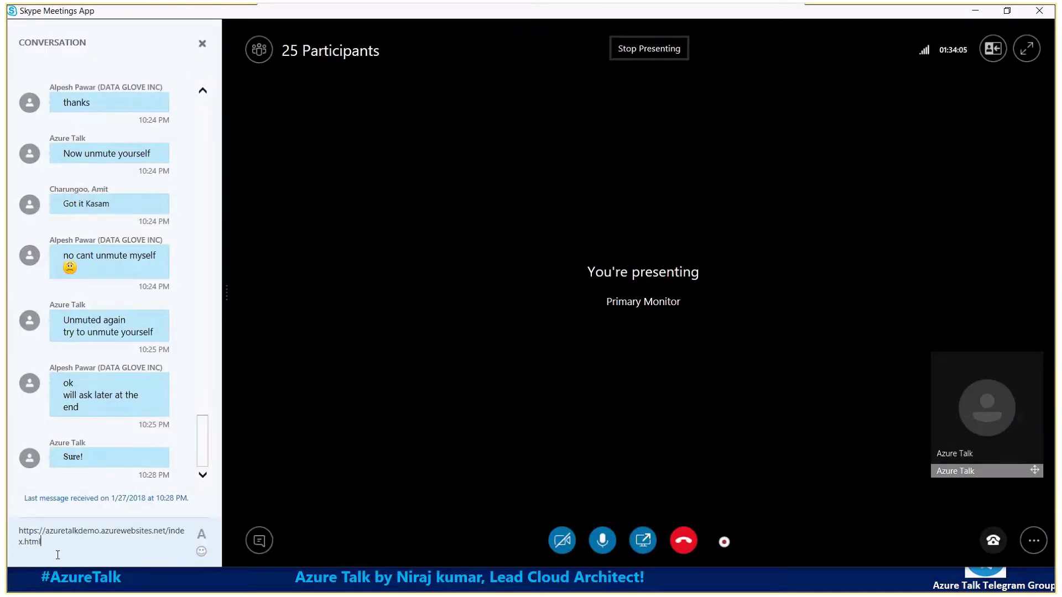
pyautogui.press('Return')
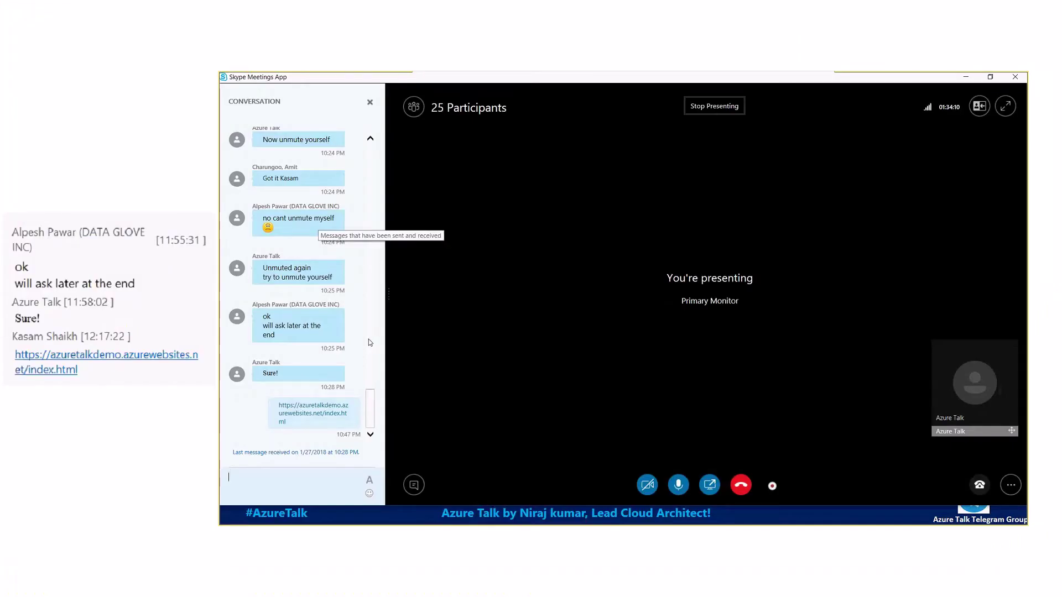
pyautogui.hotkey('alt', 'Tab')
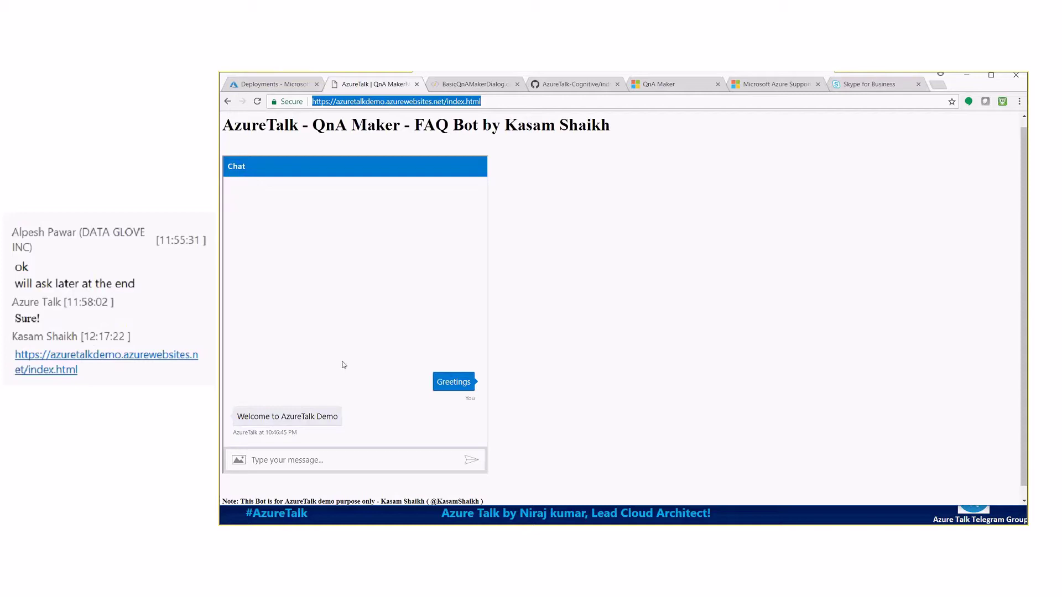
# - Ask the bot 'Who organise this session', then reload the page to empty the chat
pyautogui.click(328, 461)
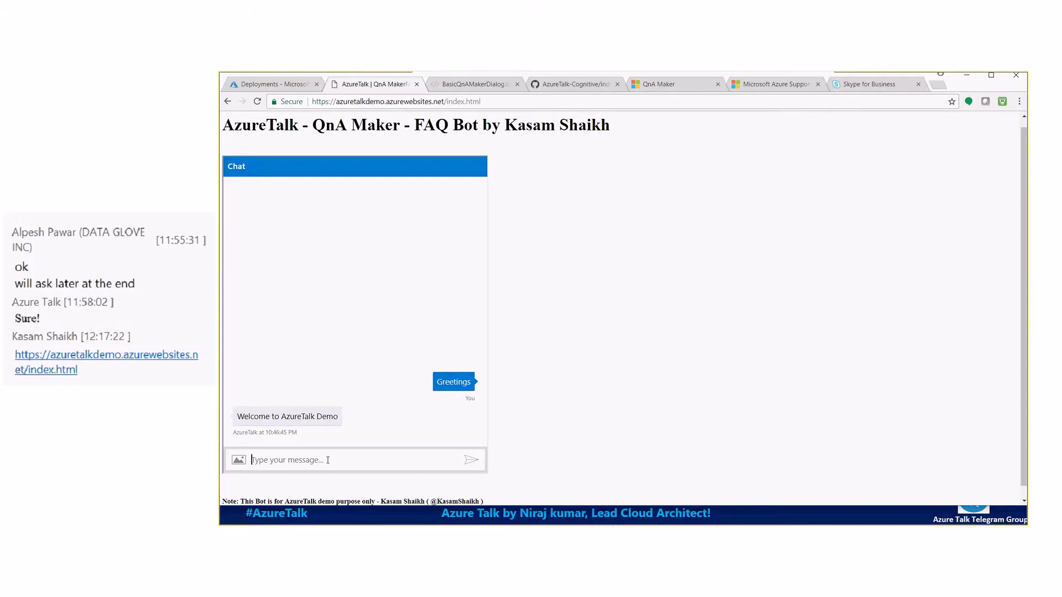
pyautogui.write('Who c')
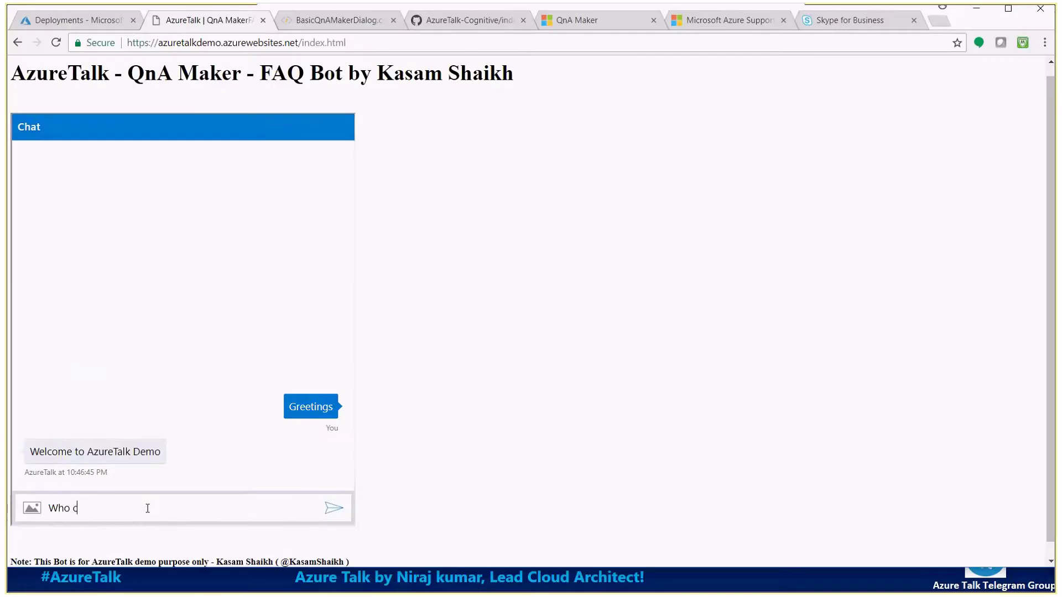
pyautogui.write('e')
pyautogui.press('BackSpace')
pyautogui.write('organise this session')
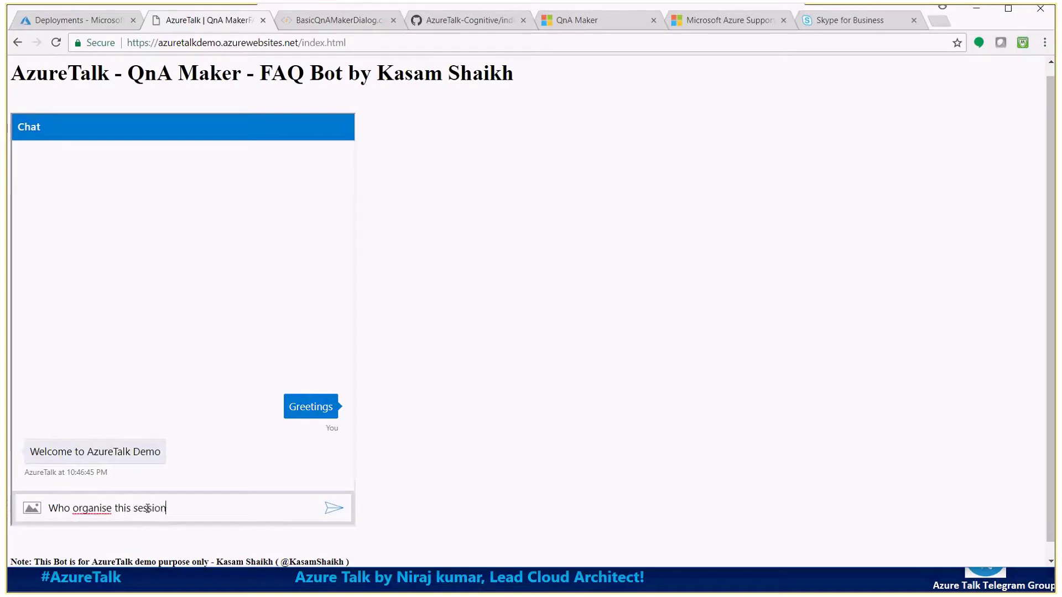
pyautogui.press('Return')
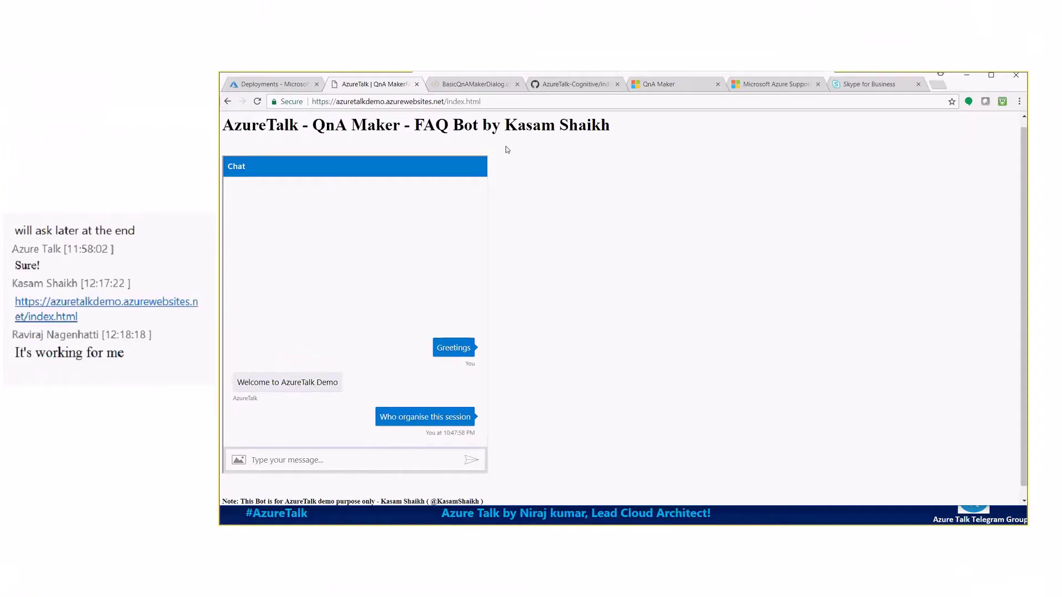
pyautogui.click(258, 102)
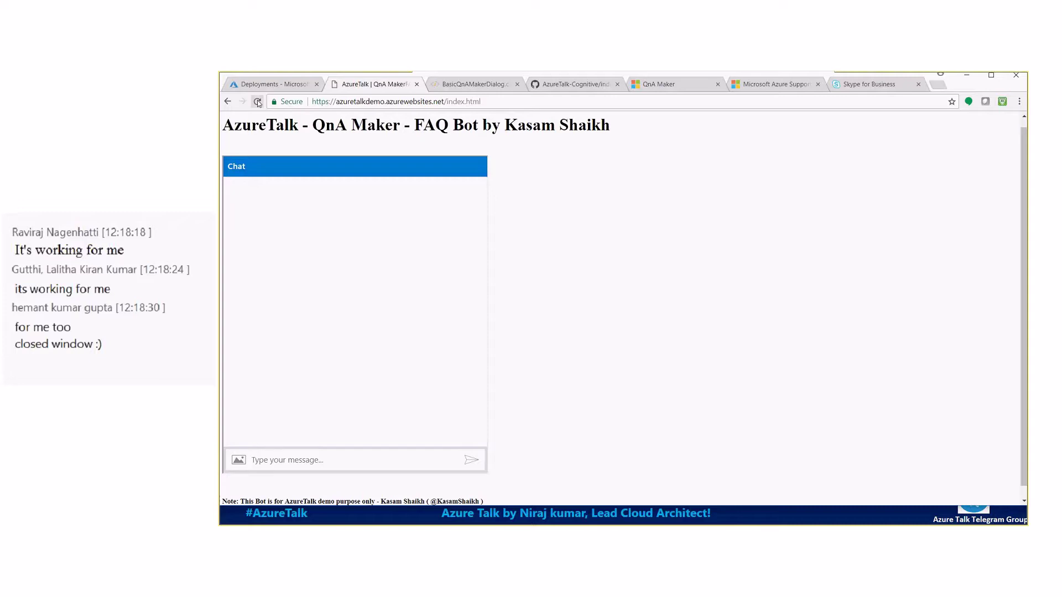
# - Ask the bot 'Who organise this Session', then 'Session organiser', and compare the two replies
pyautogui.write('hi')
pyautogui.press('BackSpace')
pyautogui.press('BackSpace')
pyautogui.write('Organ')
pyautogui.press('BackSpace')
pyautogui.press('BackSpace')
pyautogui.press('BackSpace')
pyautogui.press('BackSpace')
pyautogui.press('BackSpace')
pyautogui.write('Whio organise this Session')
pyautogui.press('Return')
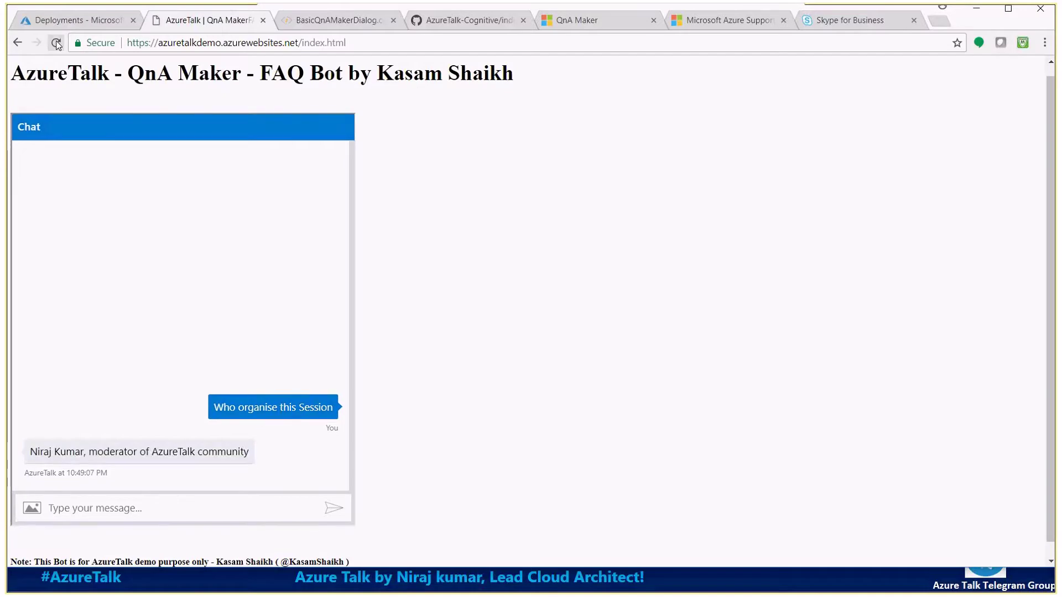
pyautogui.write('Session organiser')
pyautogui.press('Return')
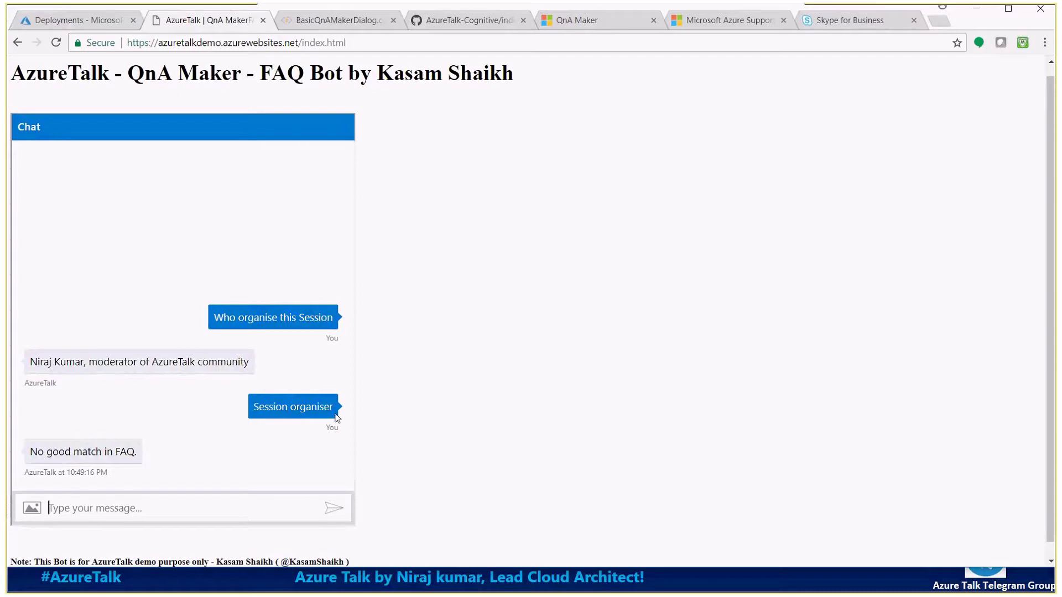
# - Open the Azuretalkdemo knowledge base from the QnA Maker services page
pyautogui.click(608, 21)
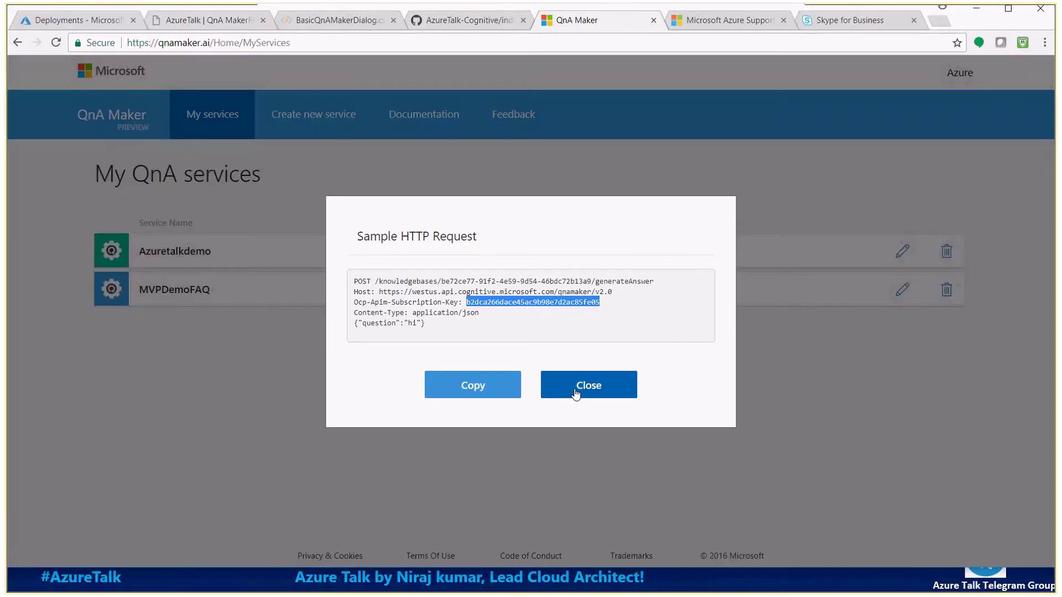
pyautogui.click(576, 391)
pyautogui.click(903, 253)
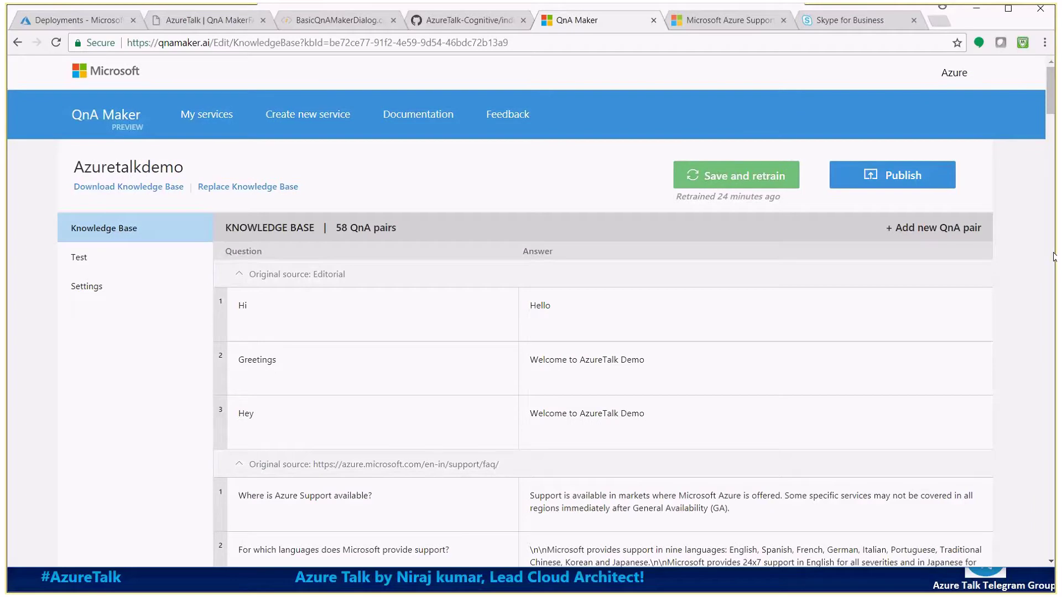
# - Download the knowledge base's test chat logs as a UserQuestions TSV file
pyautogui.click(81, 264)
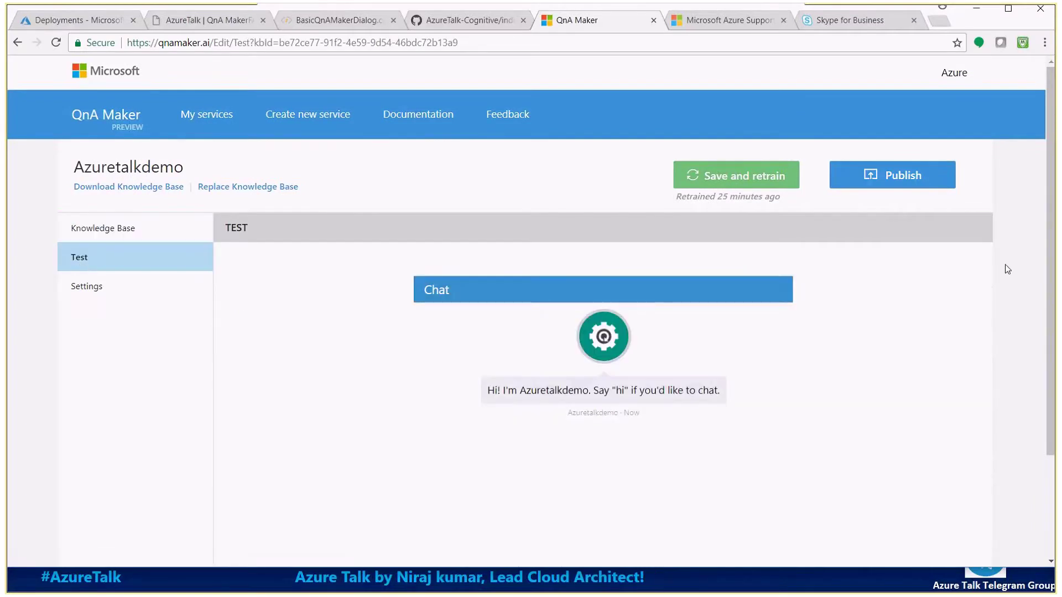
pyautogui.scroll(-2, 1056, 349)
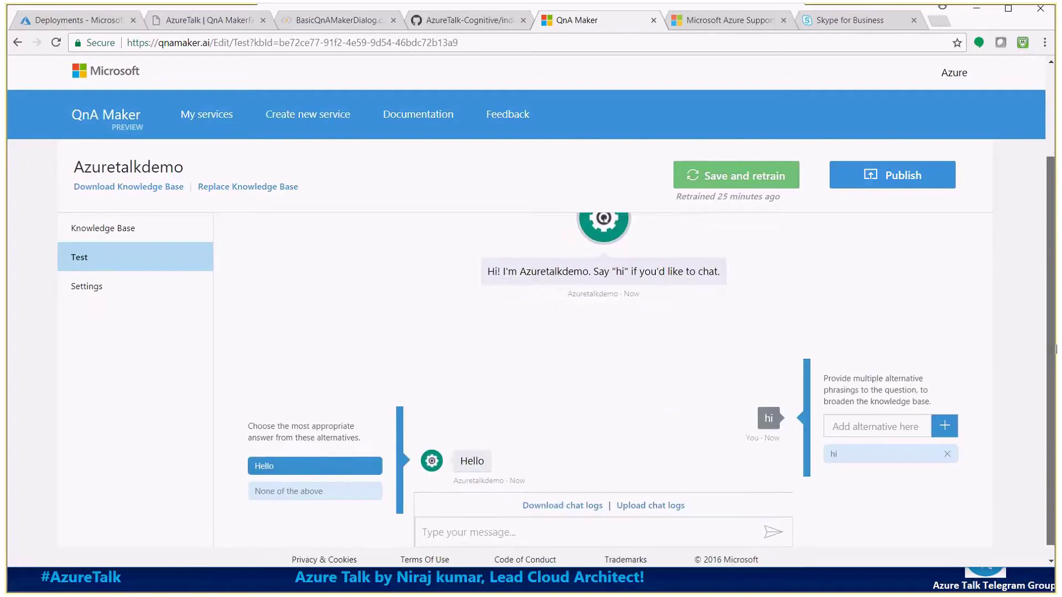
pyautogui.scroll(-1, 1055, 349)
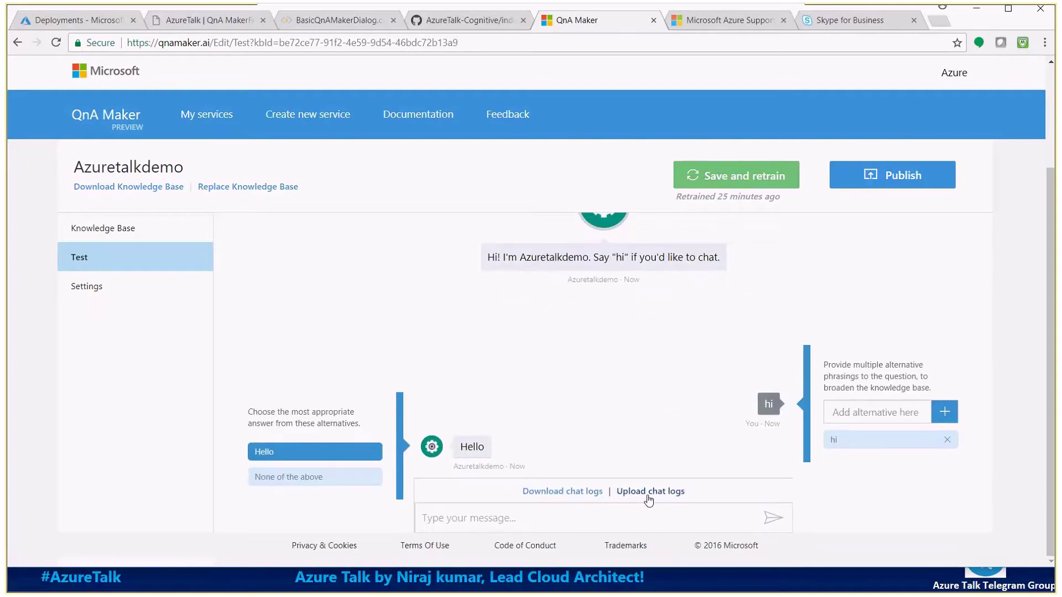
pyautogui.click(582, 493)
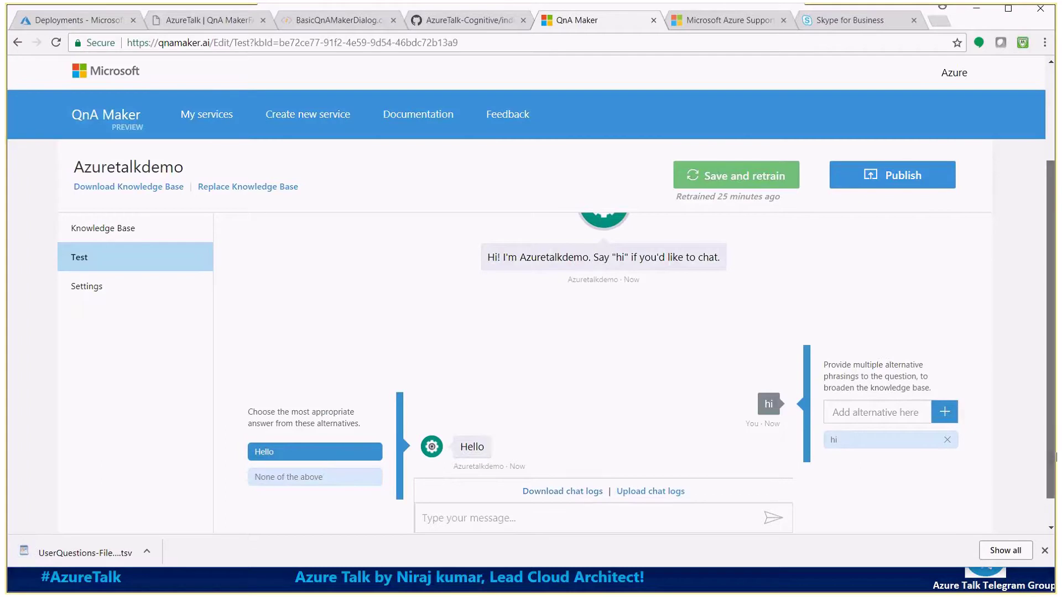
pyautogui.moveTo(1055, 458); pyautogui.dragTo(1055, 494)
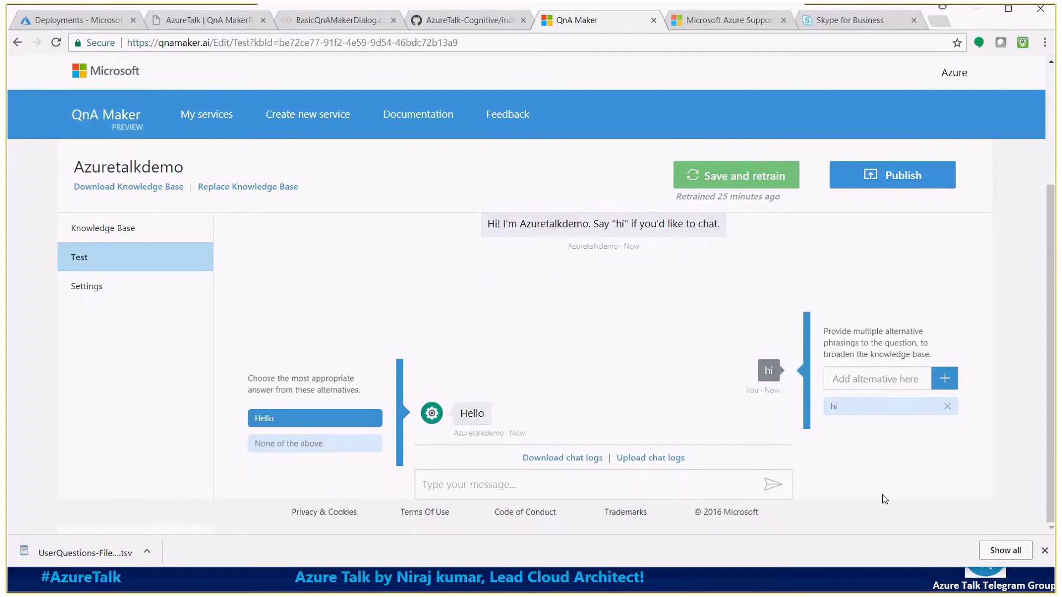
# - Upload the UserQuestions TSV chat log from the Downloads folder
pyautogui.click(660, 458)
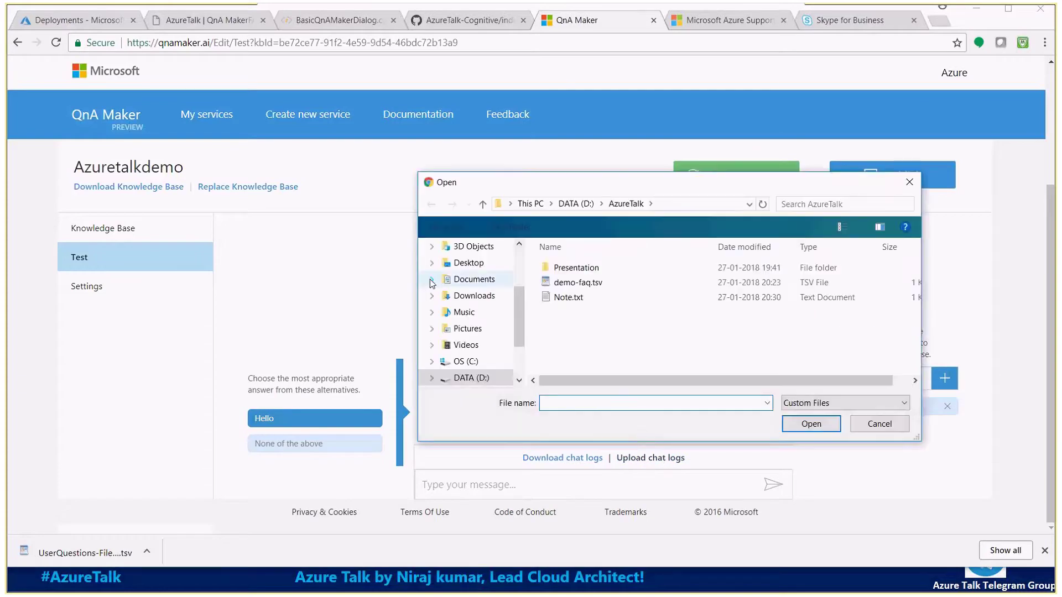
pyautogui.click(469, 294)
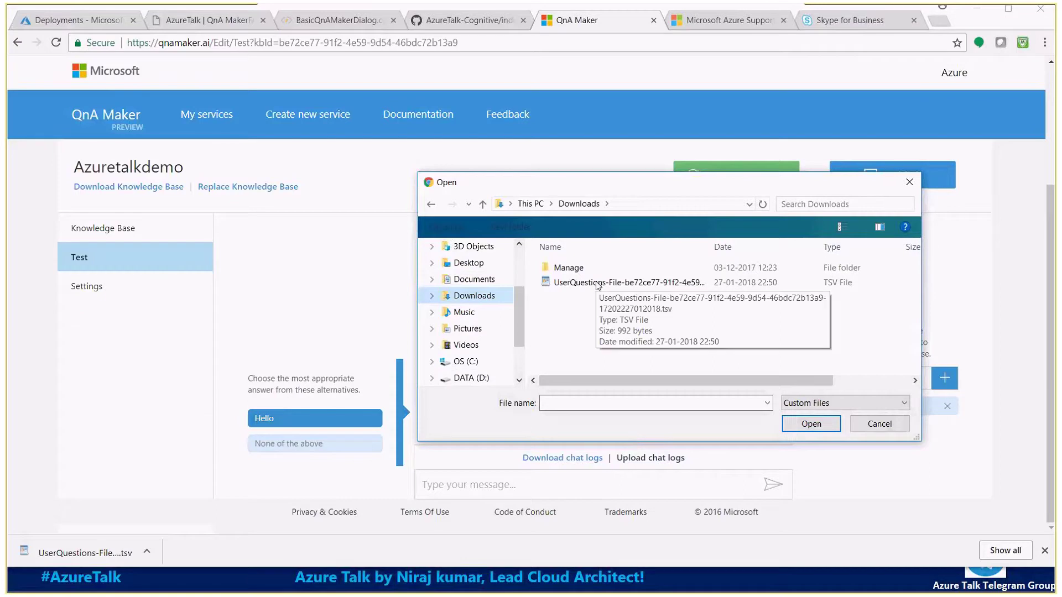
pyautogui.doubleClick(597, 283)
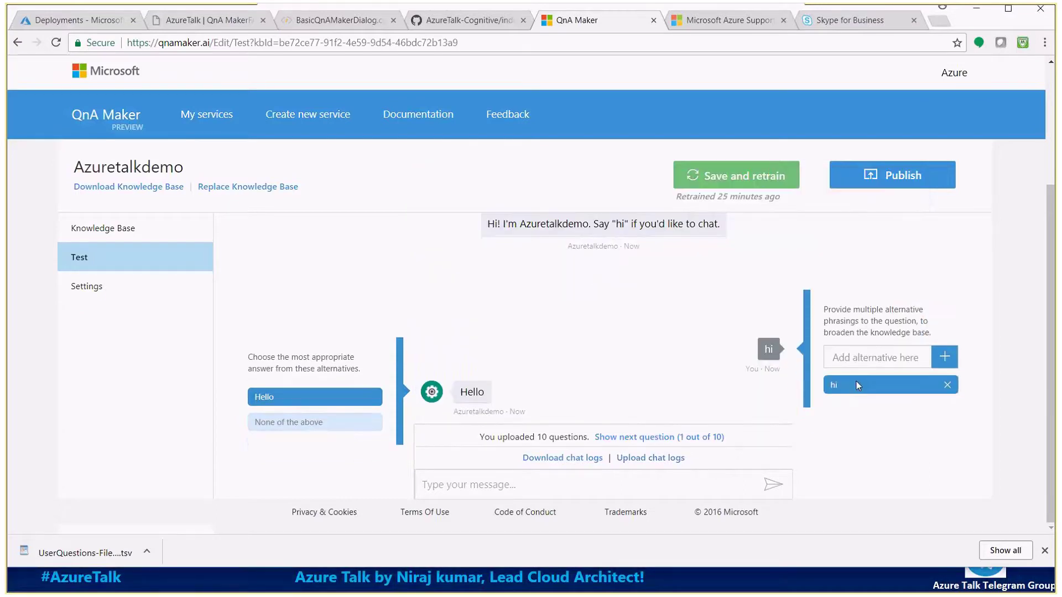
# - Replay the uploaded questions up to 8 of 10, then open the downloaded log file
pyautogui.click(706, 440)
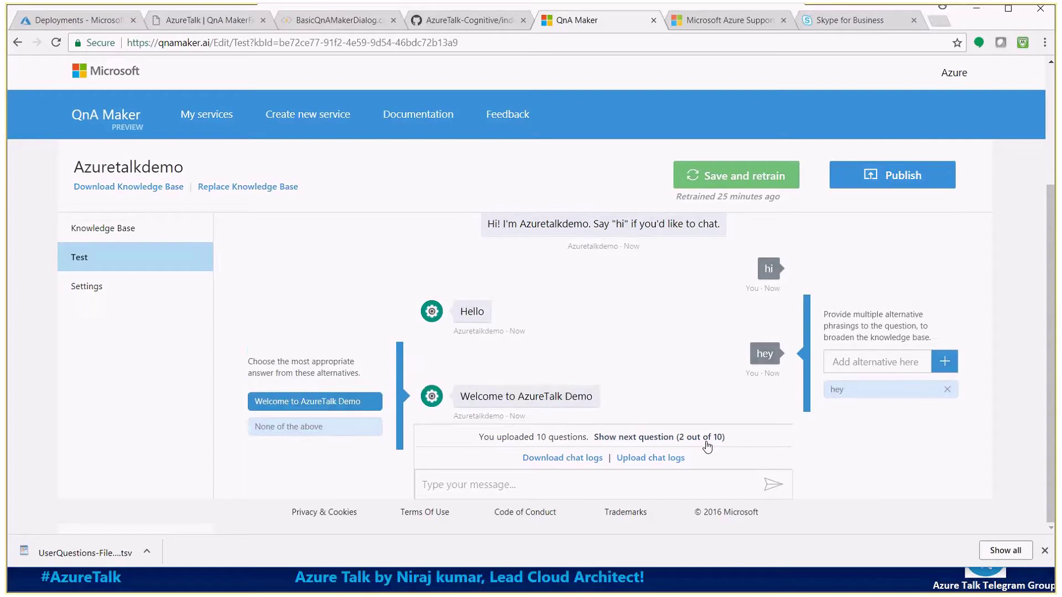
pyautogui.click(707, 443)
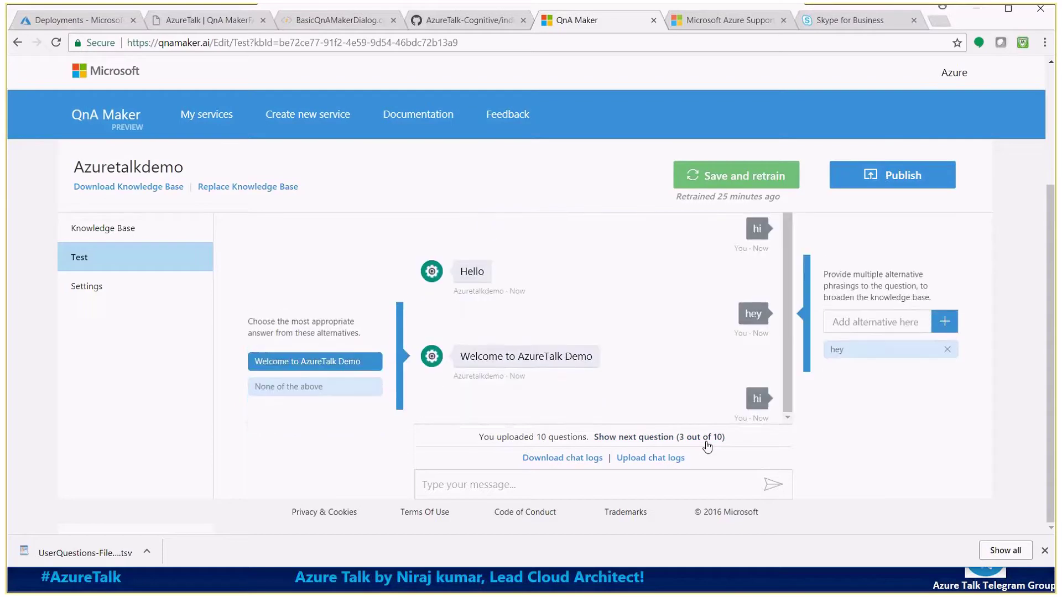
pyautogui.click(706, 440)
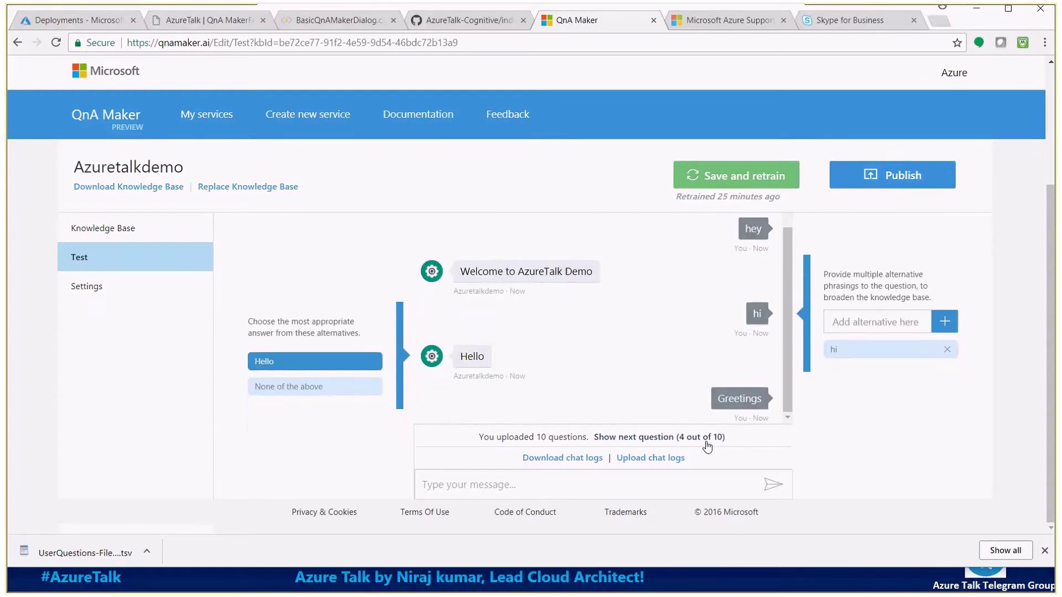
pyautogui.click(707, 440)
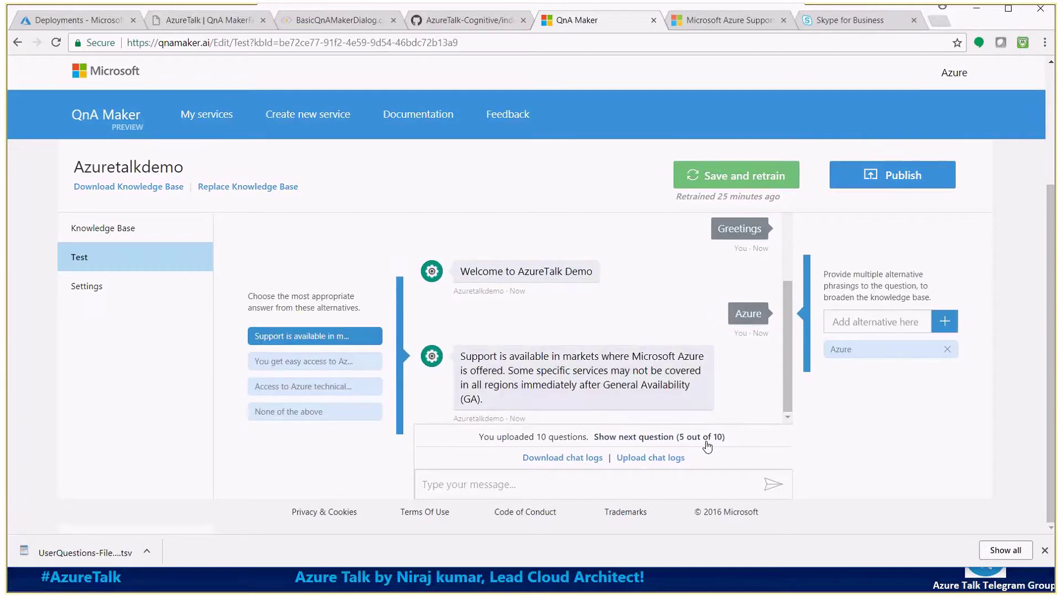
pyautogui.click(706, 440)
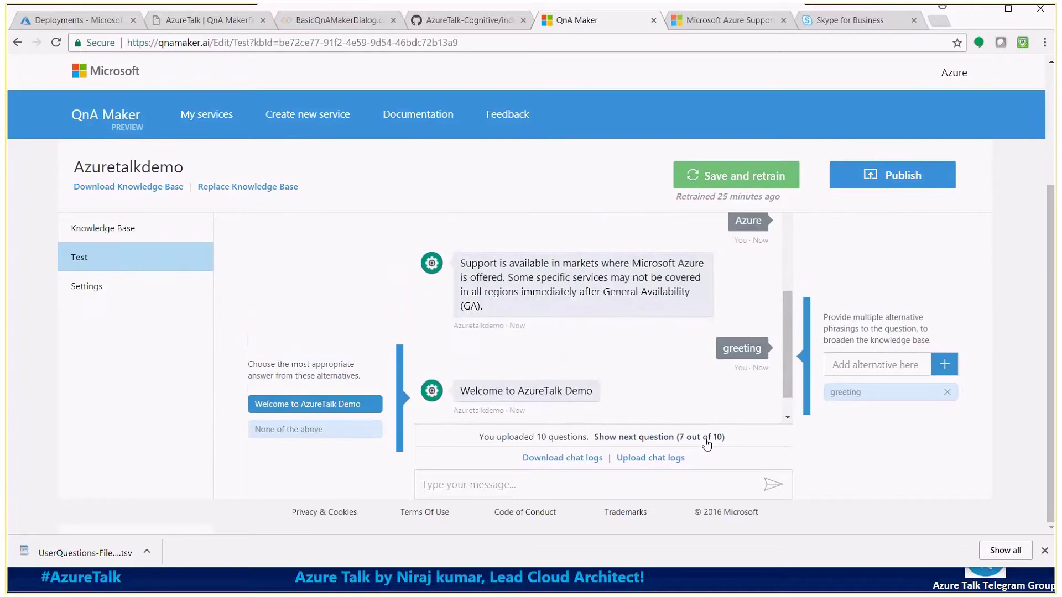
pyautogui.click(707, 441)
pyautogui.click(706, 441)
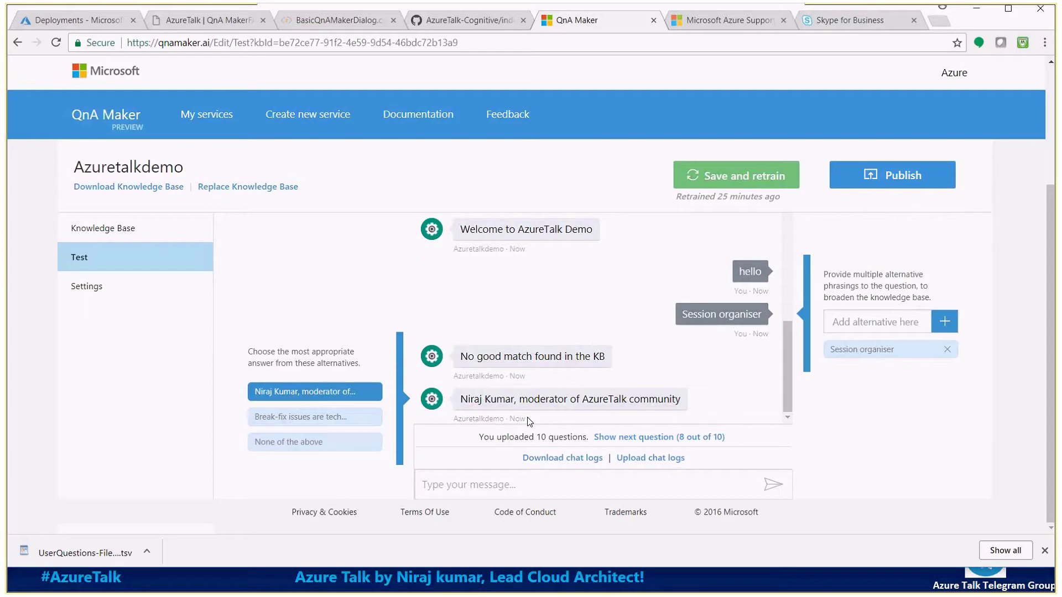
pyautogui.click(143, 553)
pyautogui.click(176, 470)
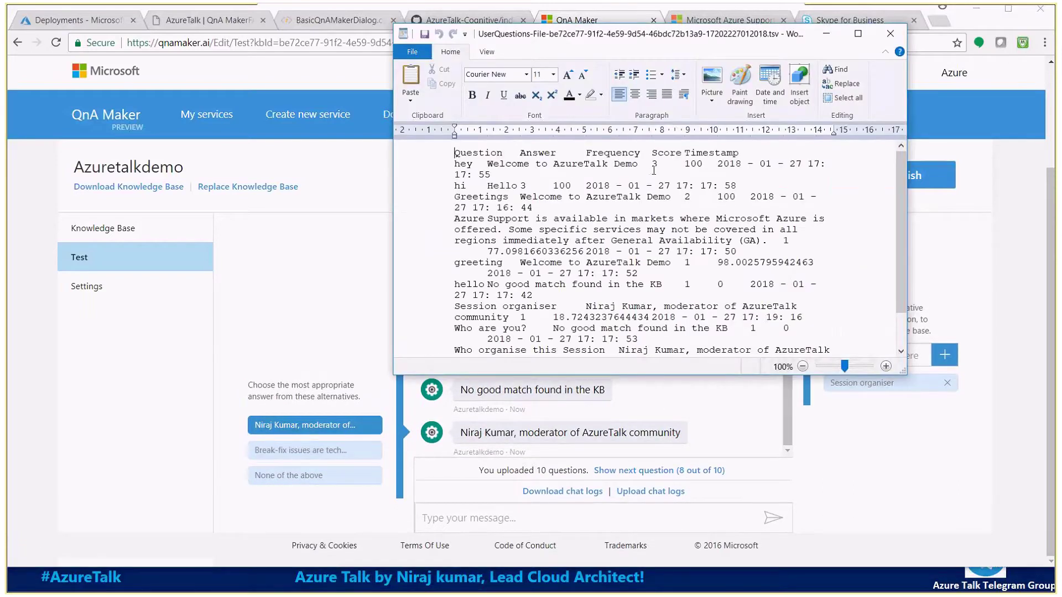
# - Inspect the hey row's question and frequency values in the chat log, then close WordPad
pyautogui.moveTo(651, 164); pyautogui.dragTo(668, 163)
pyautogui.click(466, 164)
pyautogui.doubleClick(467, 163)
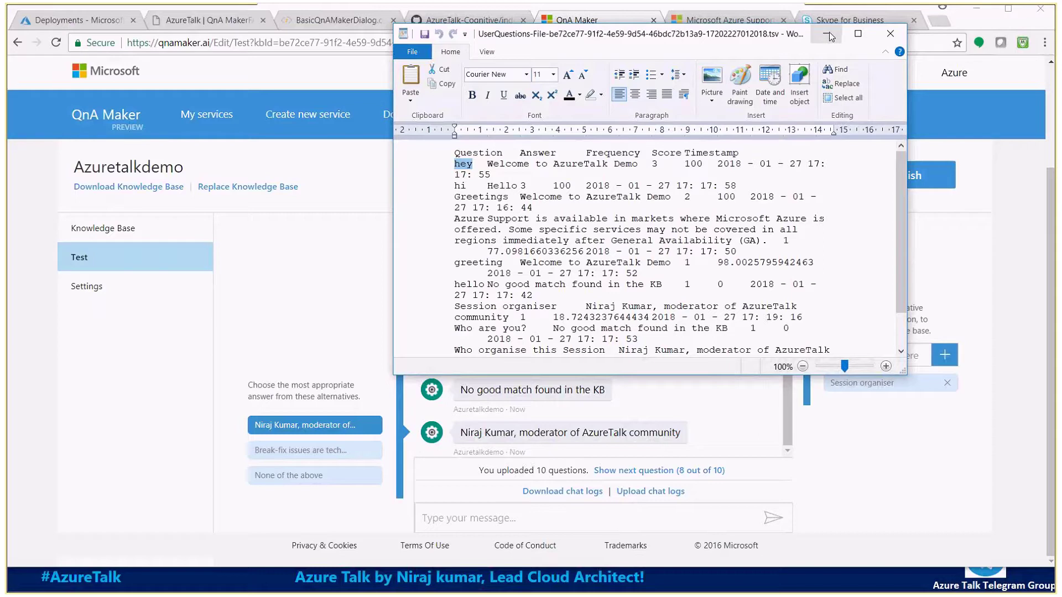
pyautogui.click(651, 165)
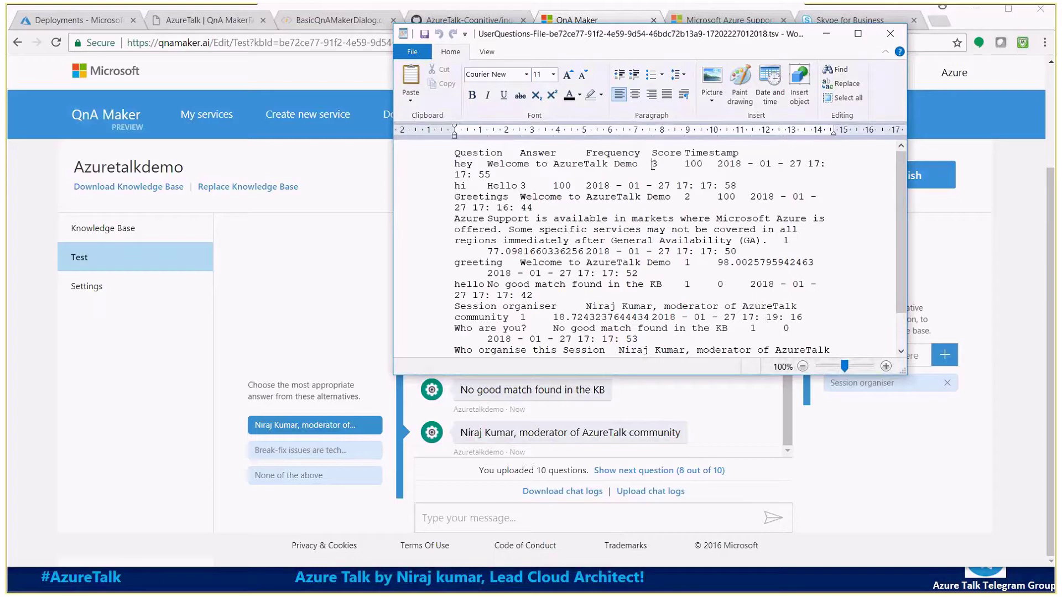
pyautogui.click(889, 34)
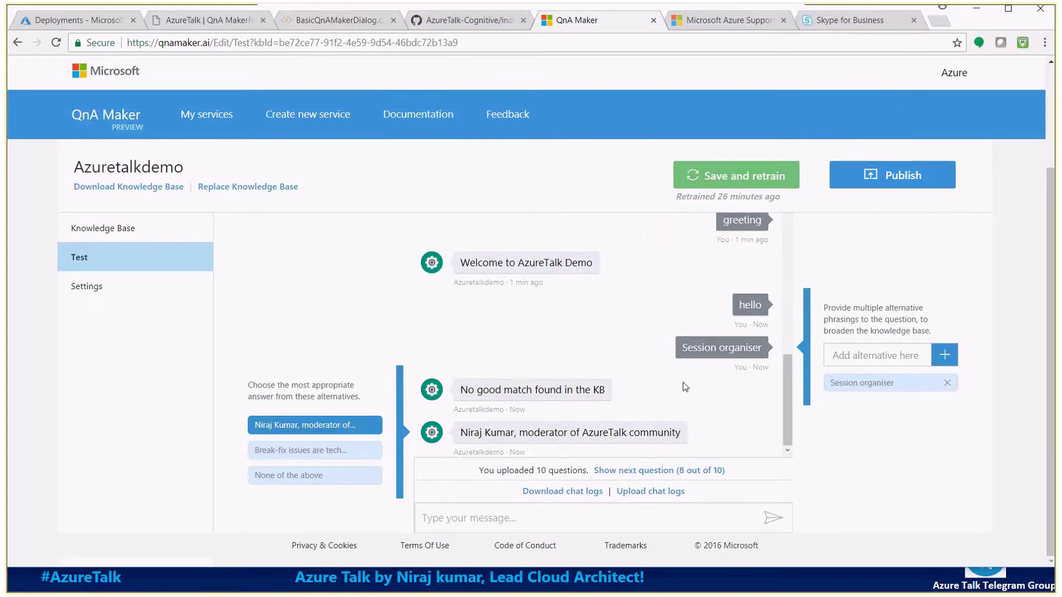
# - Ask 'Who organise this session' in the QnA Maker test chat
pyautogui.click(517, 523)
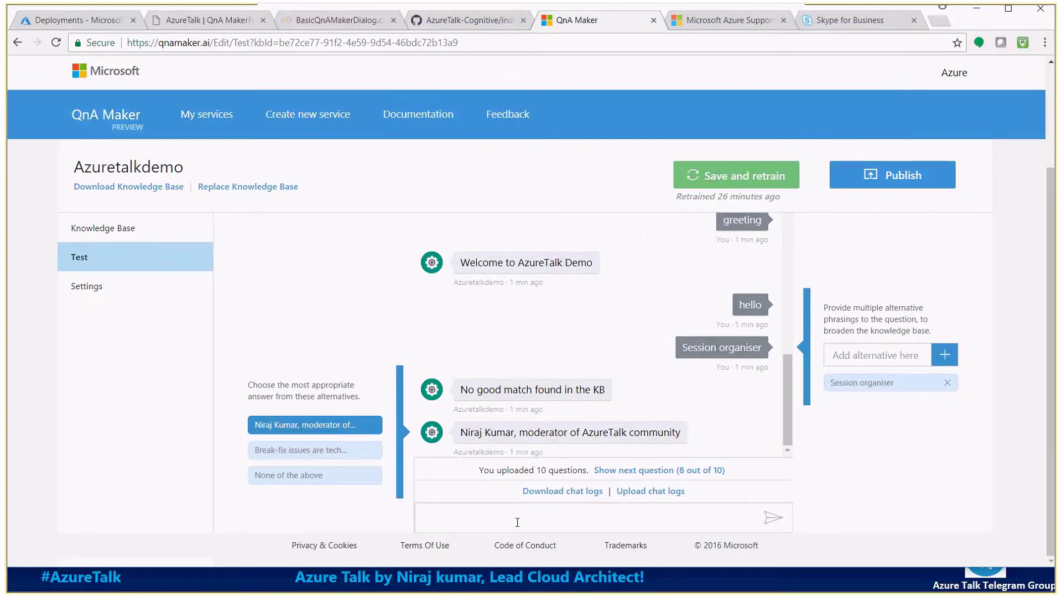
pyautogui.write('Who organise this session')
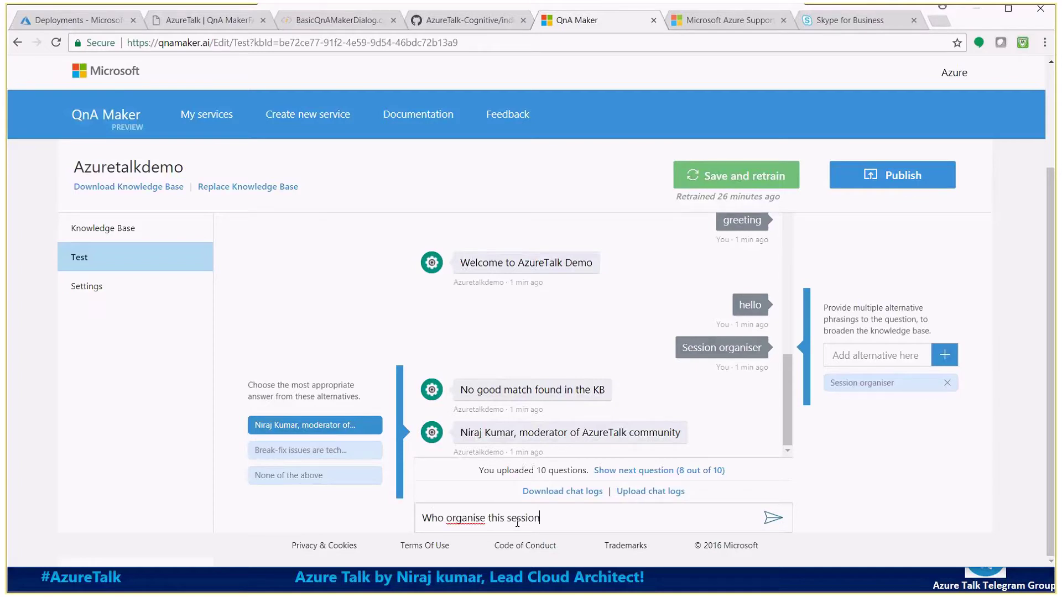
pyautogui.press('Return')
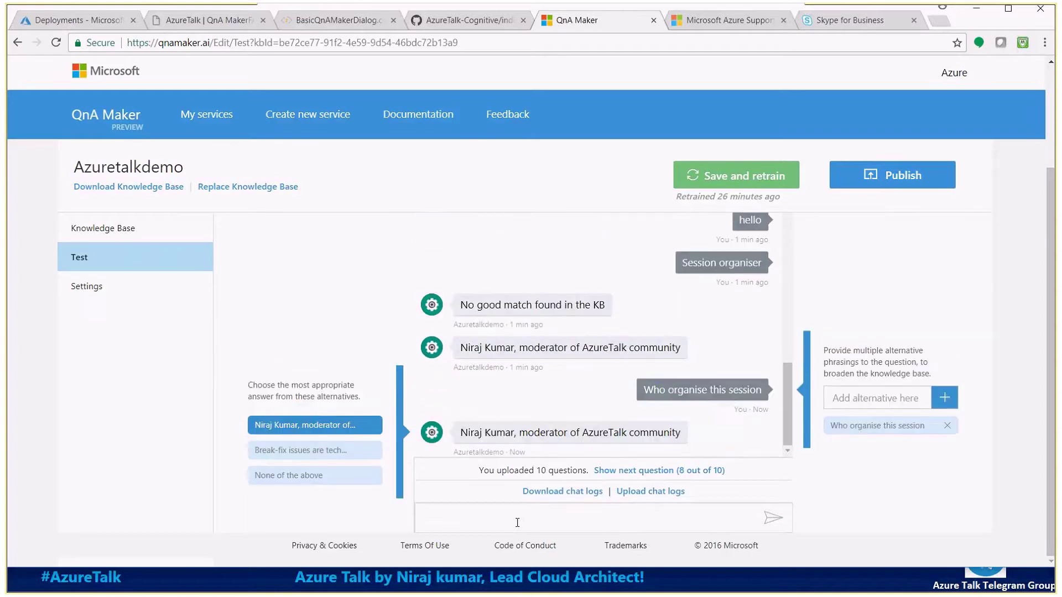
# - Add 'Session organiser' as an alternative phrasing and save and retrain the knowledge base
pyautogui.click(866, 397)
pyautogui.write('Session')
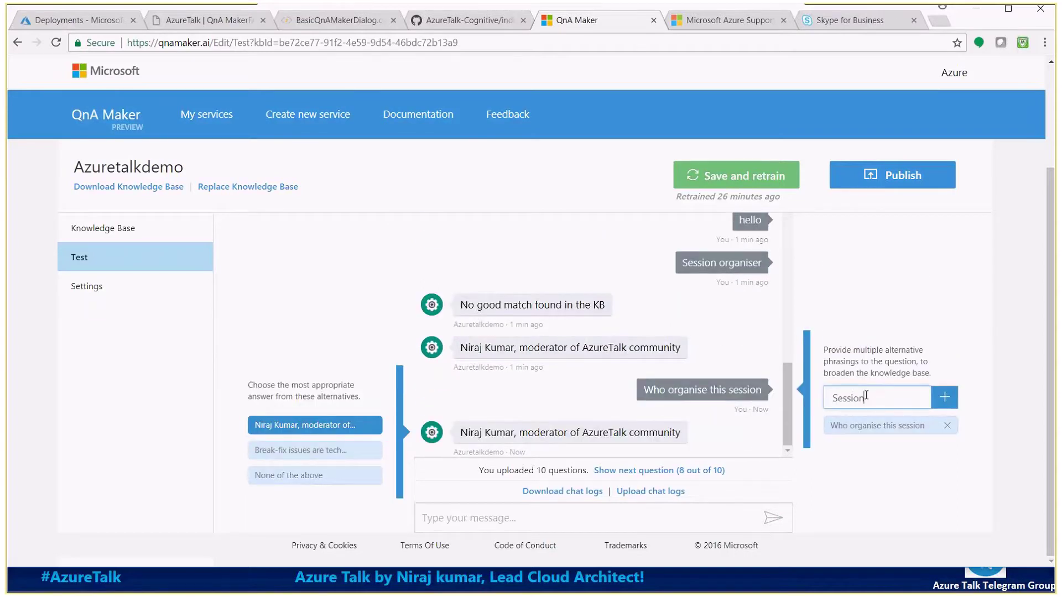
pyautogui.write(' organiser')
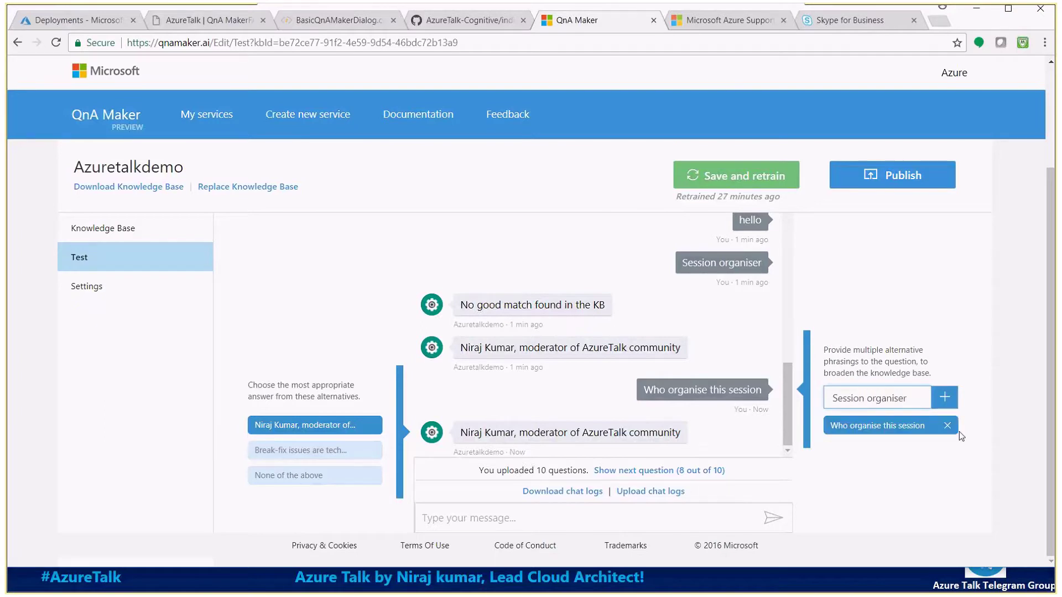
pyautogui.click(940, 398)
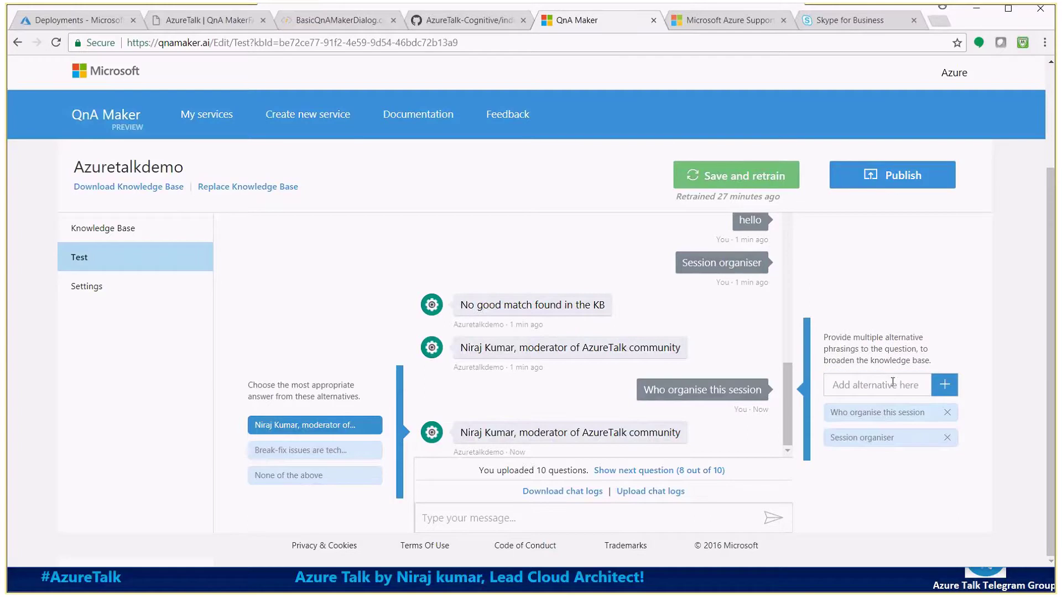
pyautogui.click(746, 178)
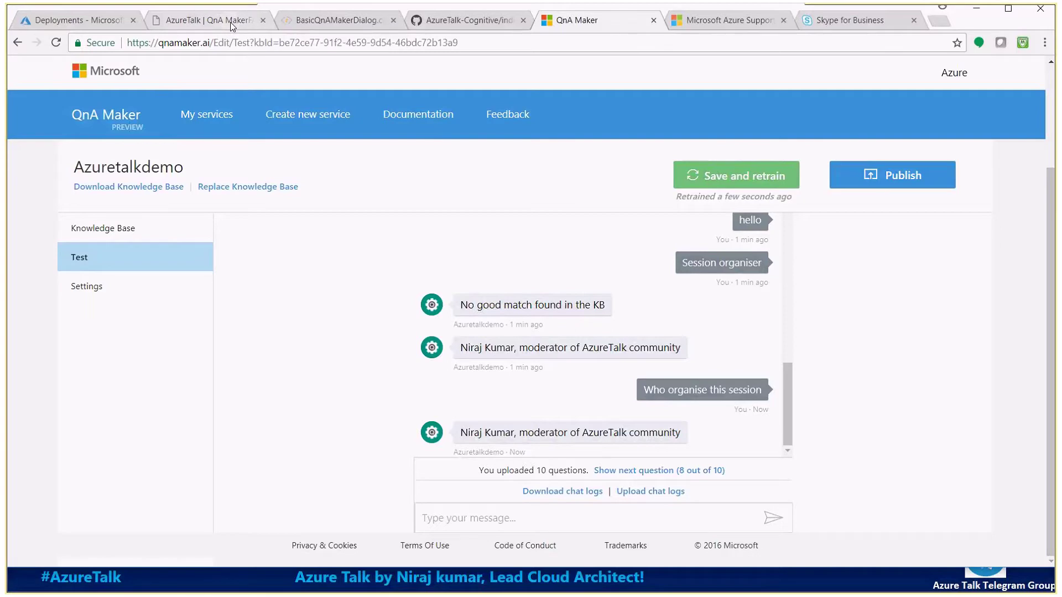
# - Ask 'Sessiion organiser' in the FAQ bot web chat and get the moderator answer
pyautogui.click(231, 26)
pyautogui.write('Sessio')
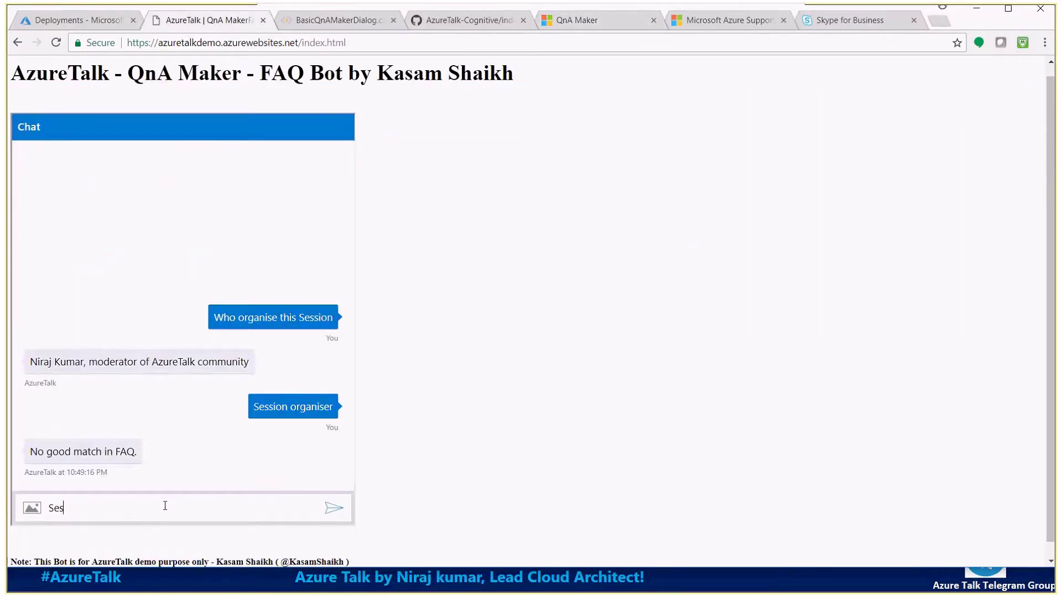
pyautogui.press('BackSpace')
pyautogui.write('ion organiser')
pyautogui.press('Return')
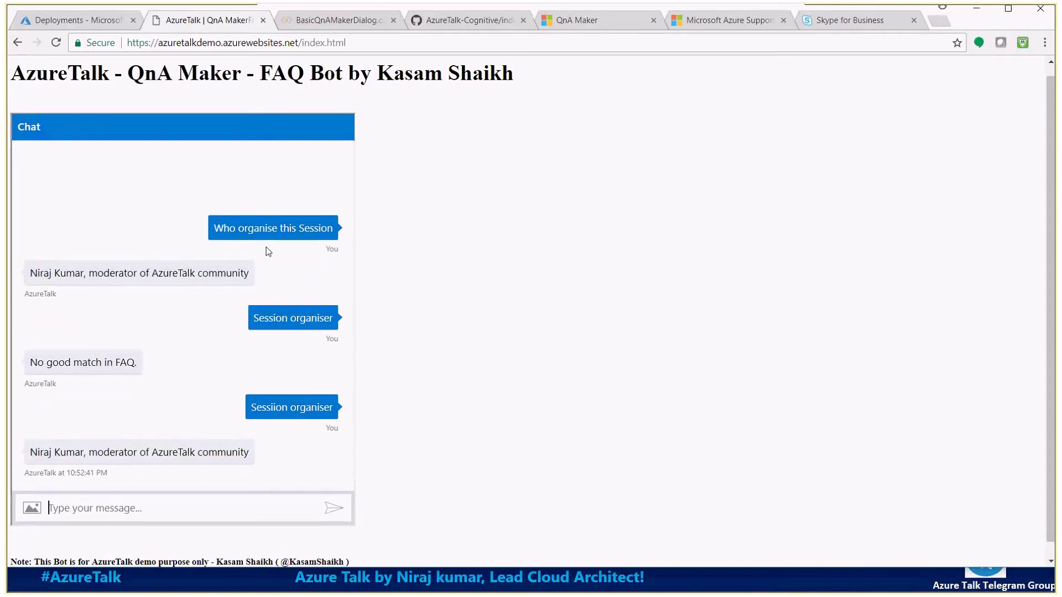
# - Look over BasicQnAMakerDialog.cs, the Azure deployment options, and the QnA Maker test pane
pyautogui.click(332, 22)
pyautogui.click(210, 21)
pyautogui.click(328, 26)
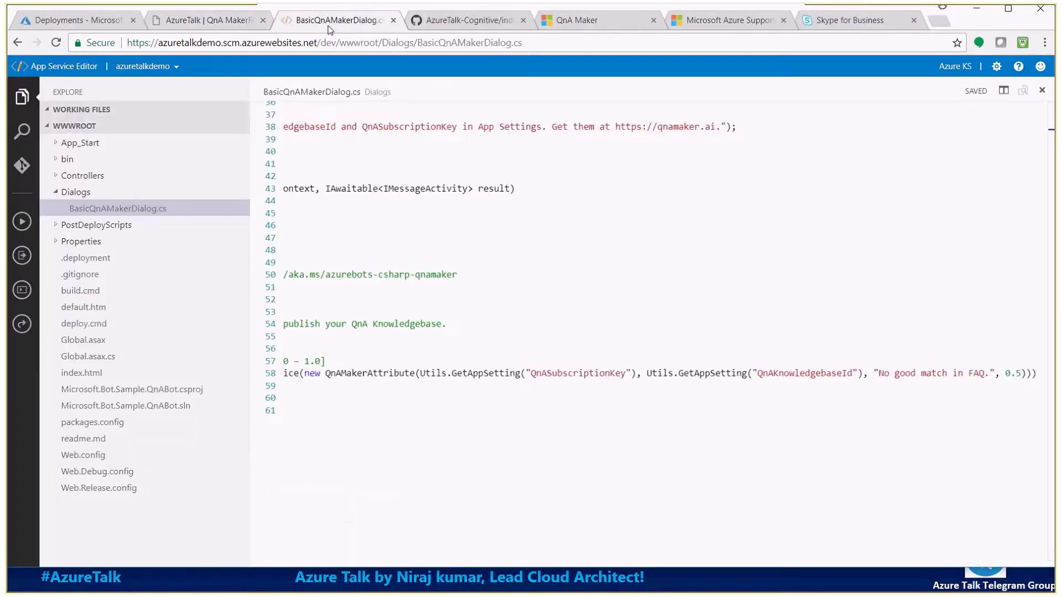
pyautogui.click(103, 23)
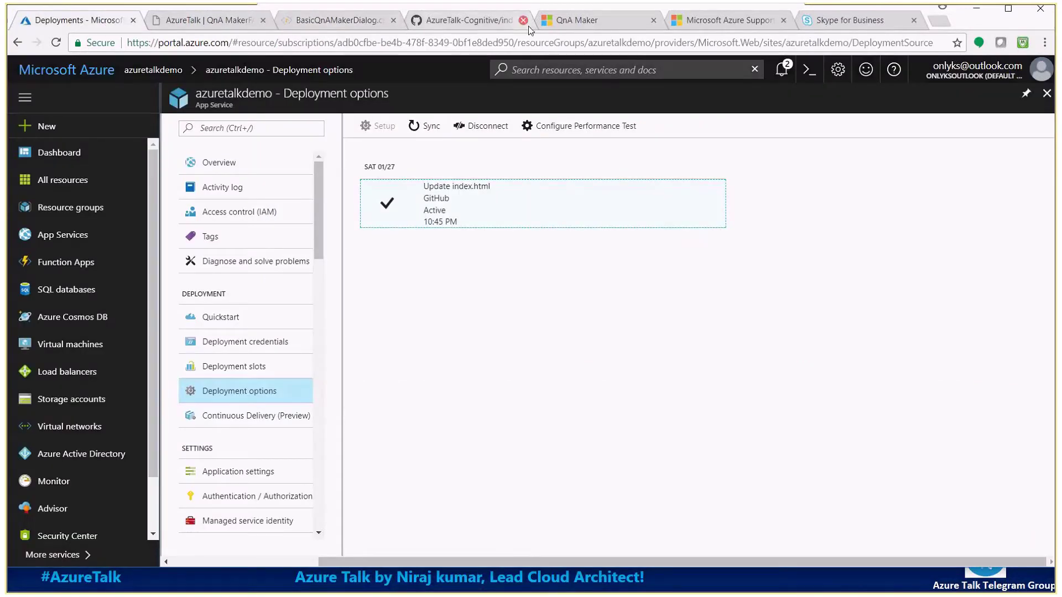
pyautogui.click(576, 22)
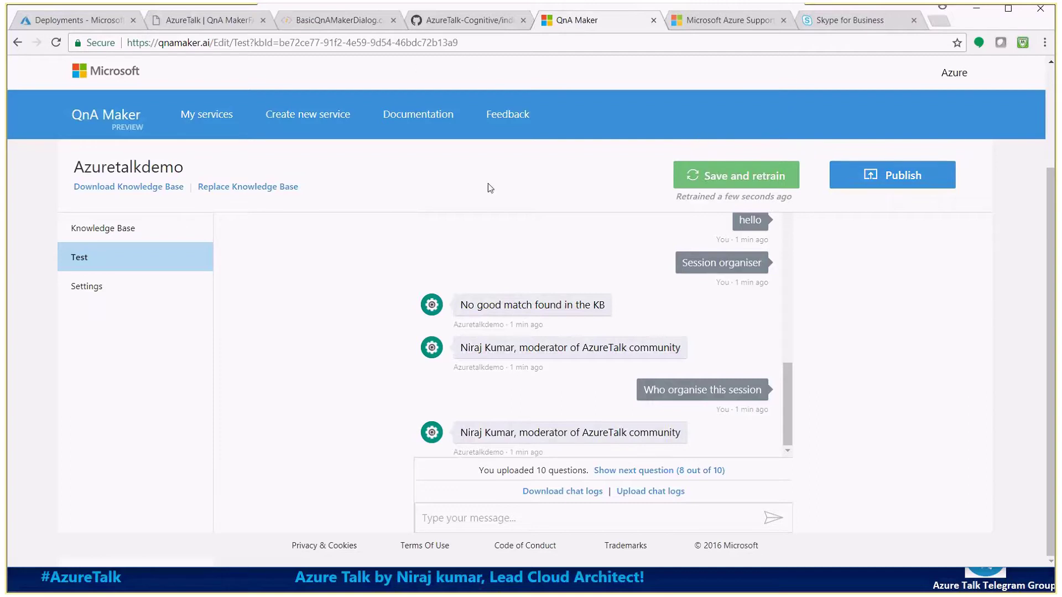
# - Scroll through the Azuretalkdemo knowledge base's 60 QnA pairs, then return to the bot chat
pyautogui.click(116, 238)
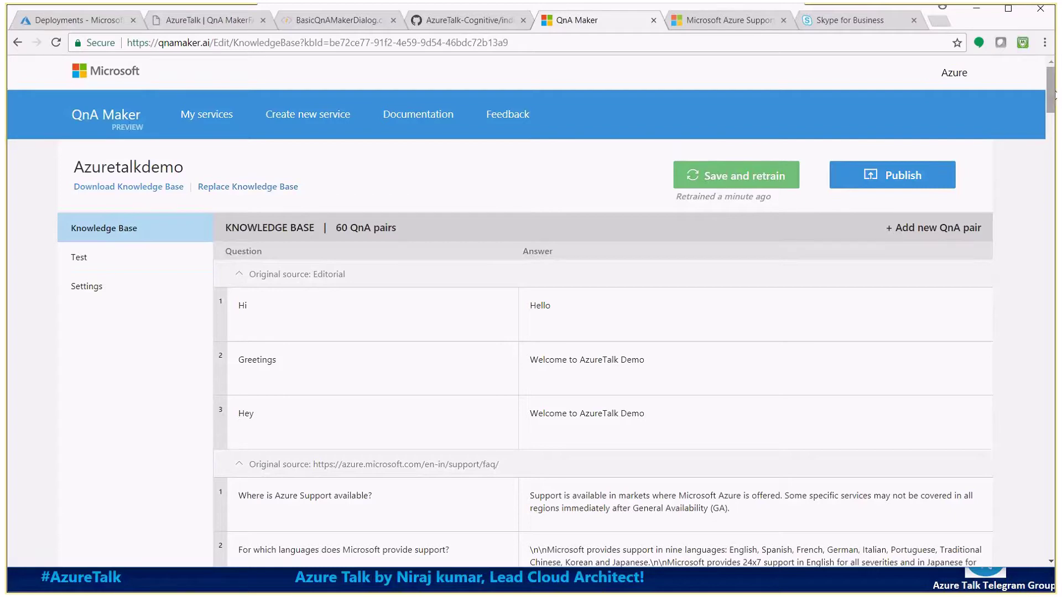
pyautogui.moveTo(1054, 95); pyautogui.dragTo(1056, 227)
pyautogui.moveTo(1055, 226); pyautogui.dragTo(1054, 81)
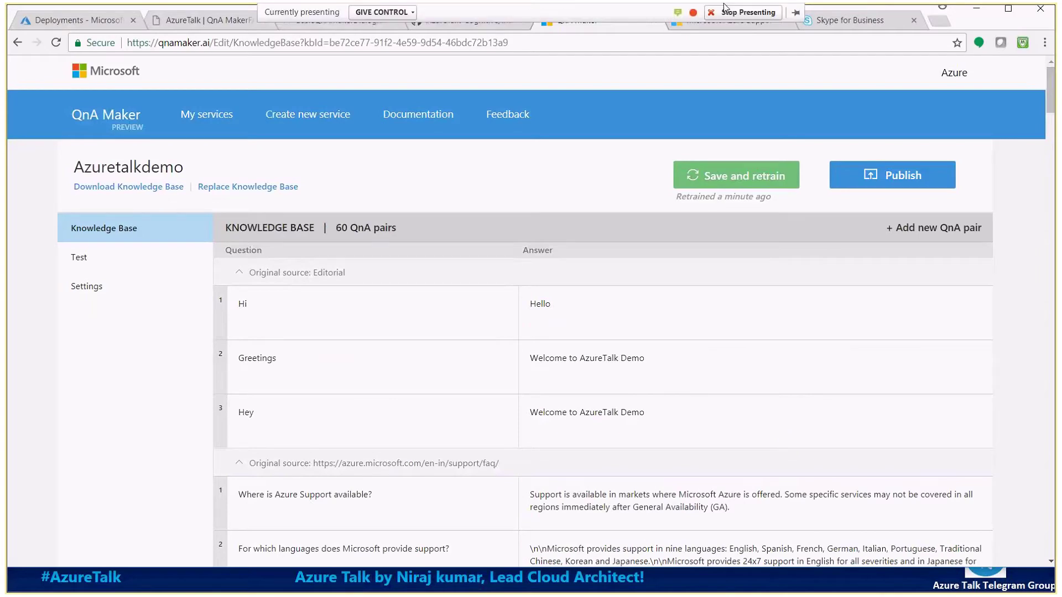
pyautogui.click(222, 22)
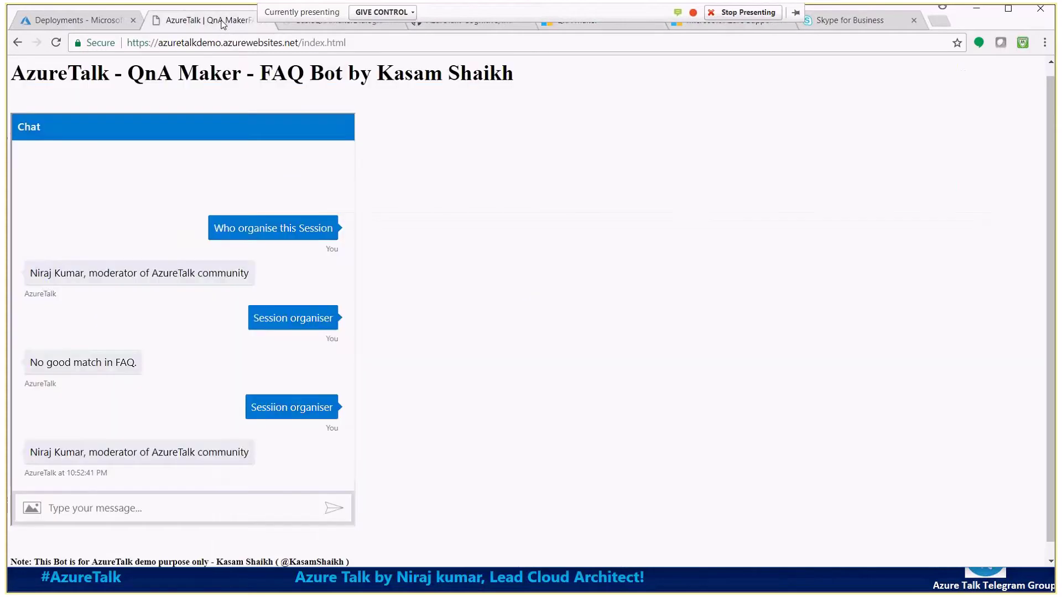
# - Ask the bot 'What about Dhoni', receiving 'No good match in FAQ.', then view the dialog code
pyautogui.click(113, 15)
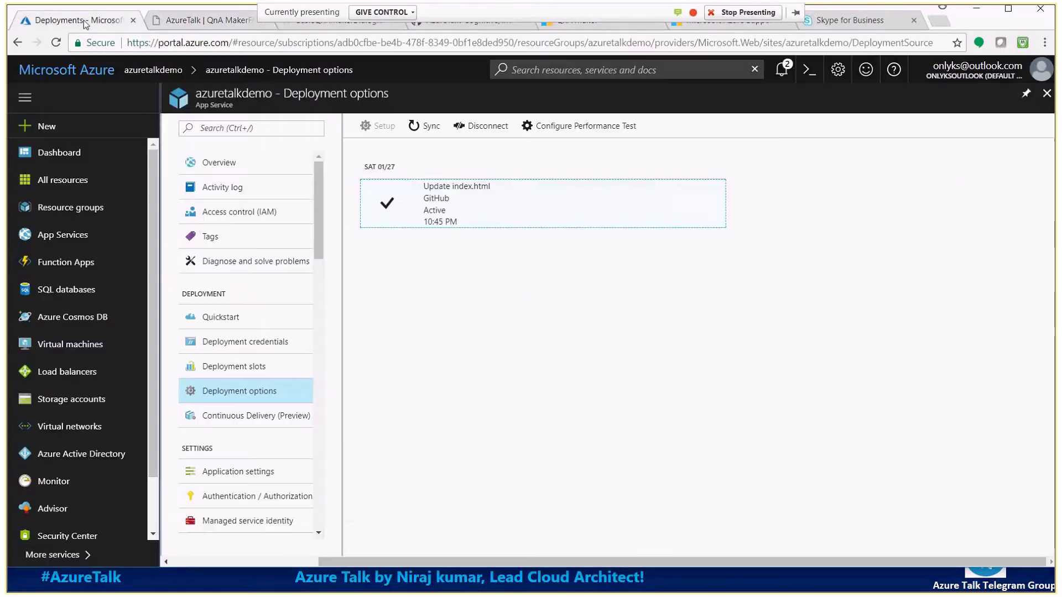
pyautogui.click(206, 20)
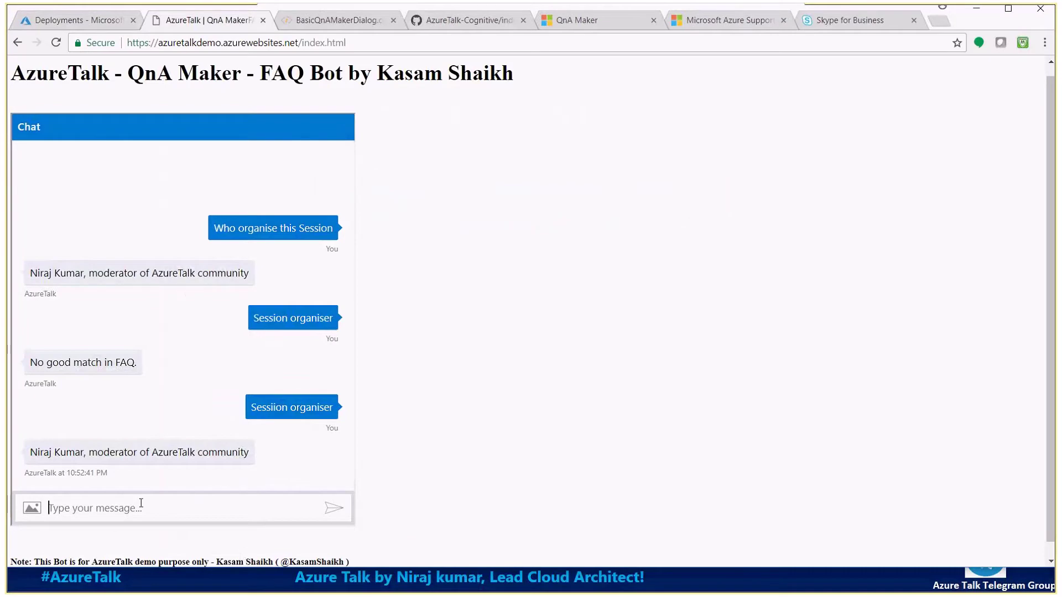
pyautogui.write('What abloy')
pyautogui.press('BackSpace')
pyautogui.press('BackSpace')
pyautogui.press('BackSpace')
pyautogui.write('out Dhoni')
pyautogui.press('Return')
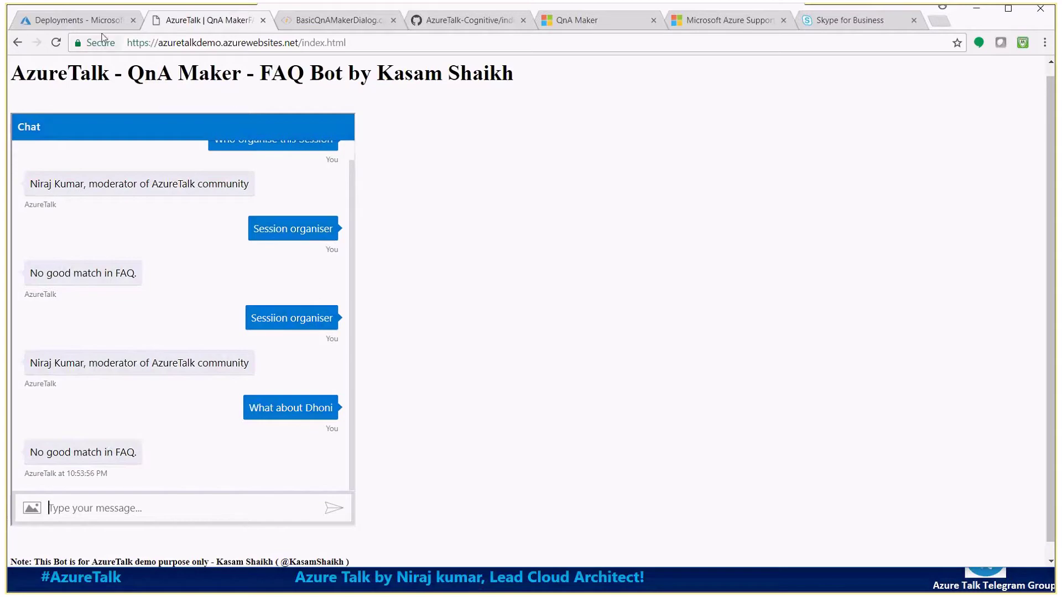
pyautogui.click(337, 20)
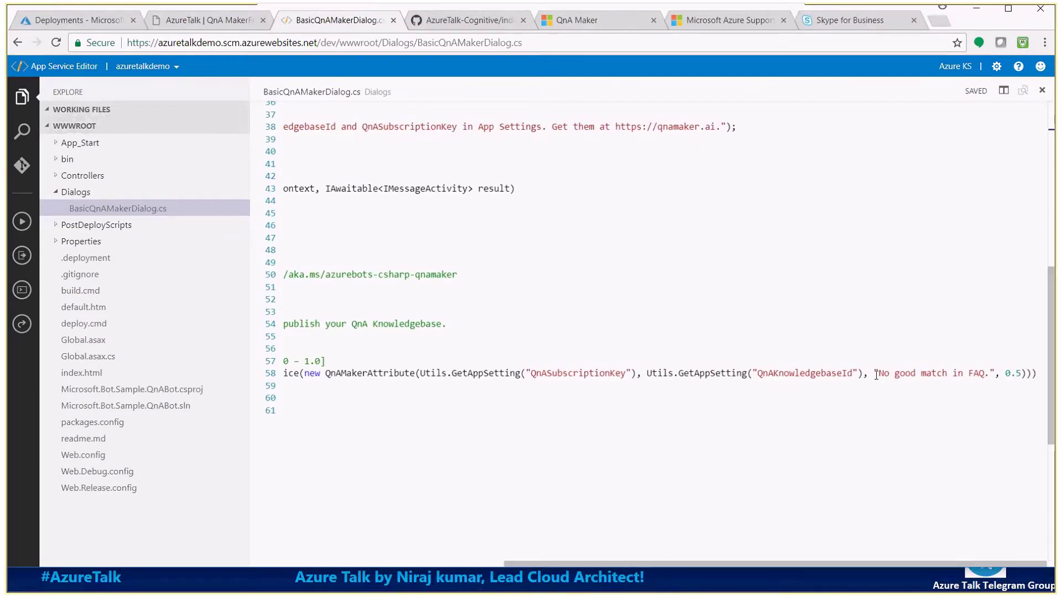
# - Replace the line-58 no-match string with 'Will get back, sorry as of now!' and browse MessagesController.cs
pyautogui.moveTo(879, 374); pyautogui.dragTo(990, 378)
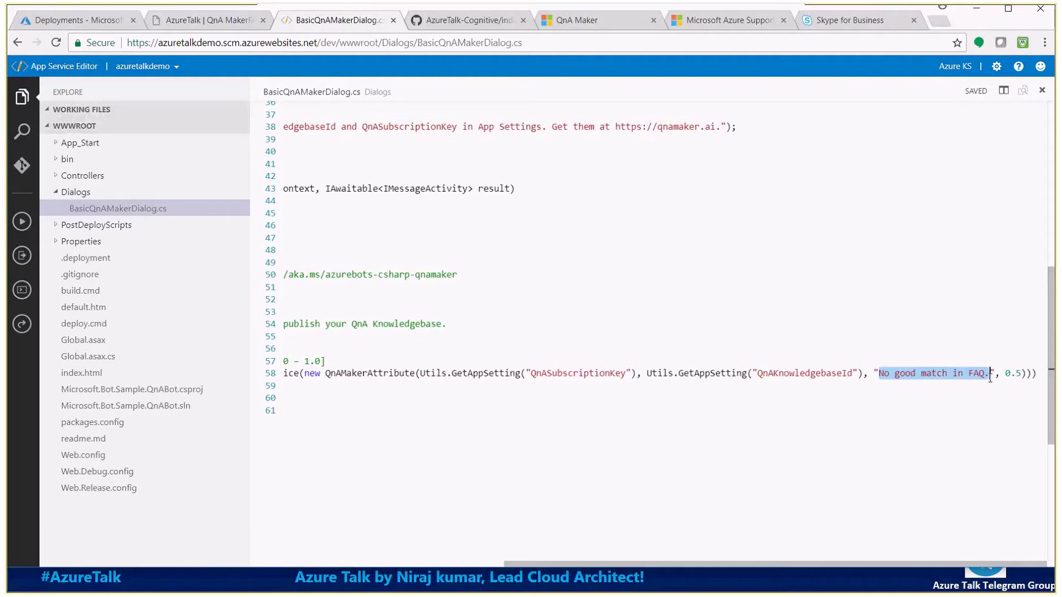
pyautogui.write('Will get back')
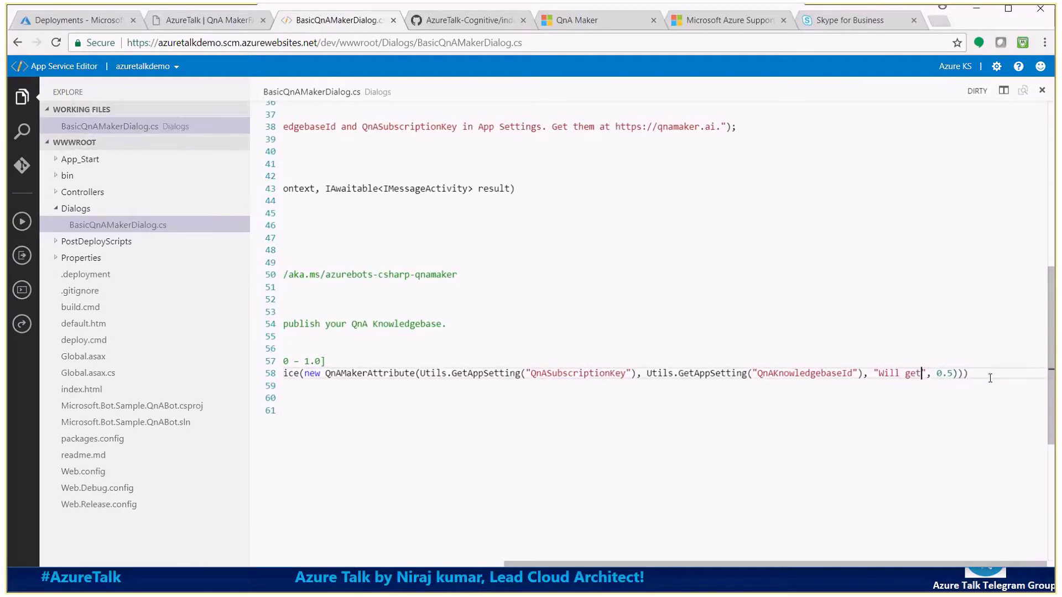
pyautogui.write(', sorry as of now')
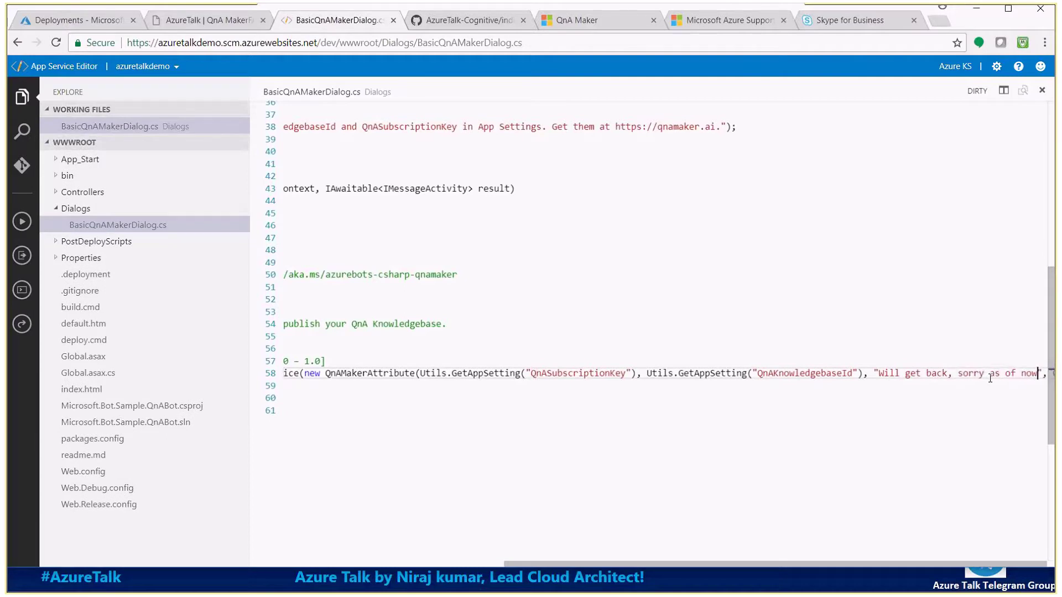
pyautogui.write('!')
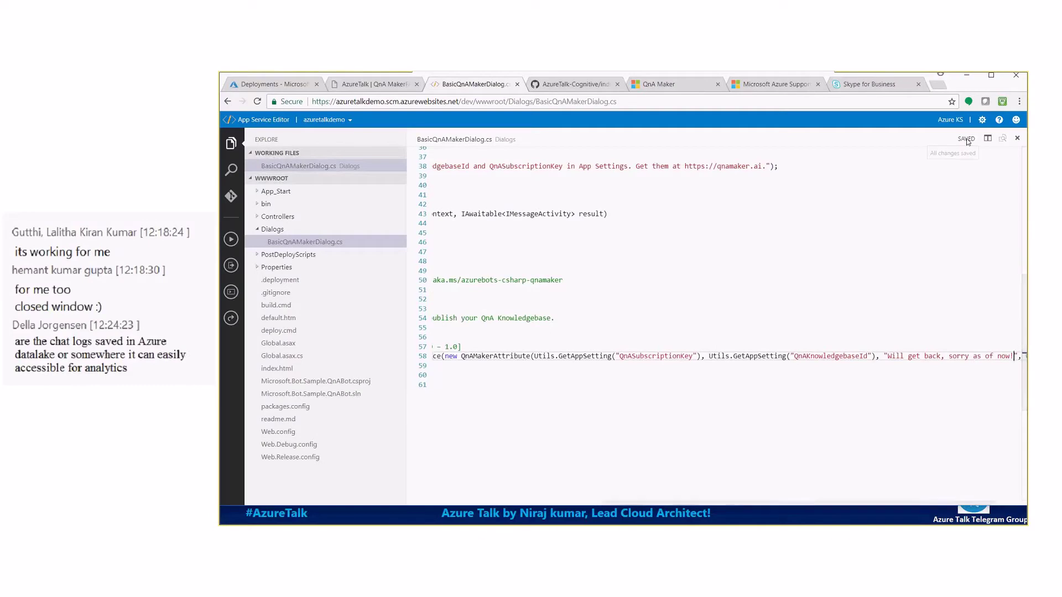
pyautogui.click(281, 220)
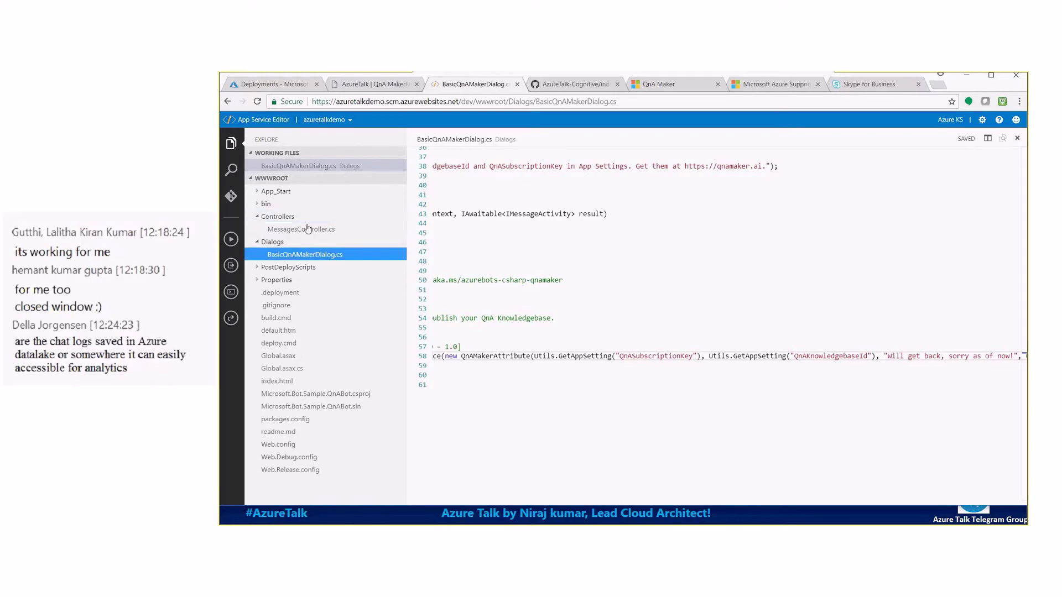
pyautogui.click(308, 229)
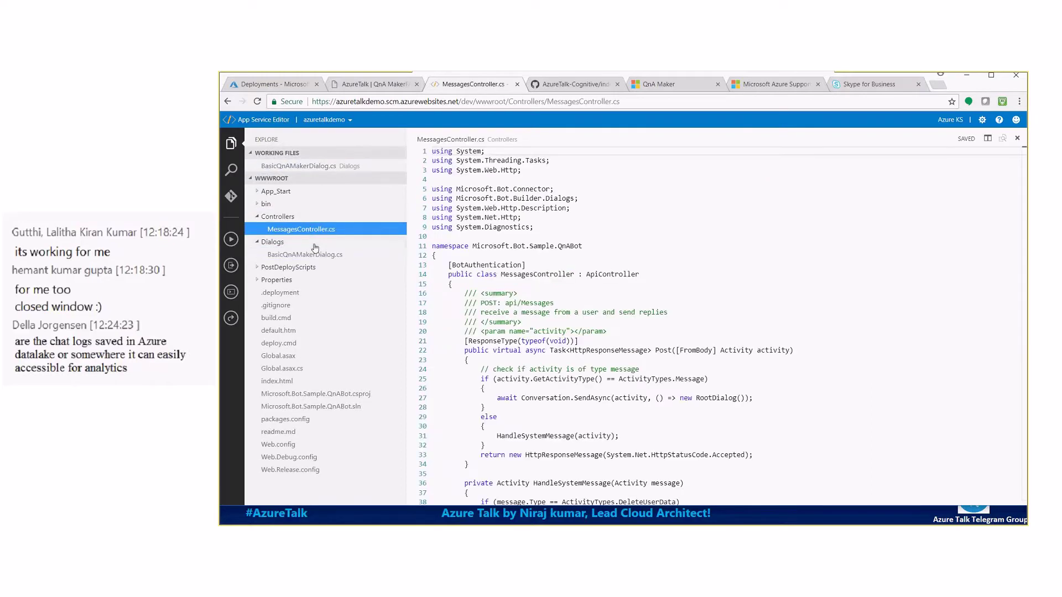
pyautogui.click(310, 254)
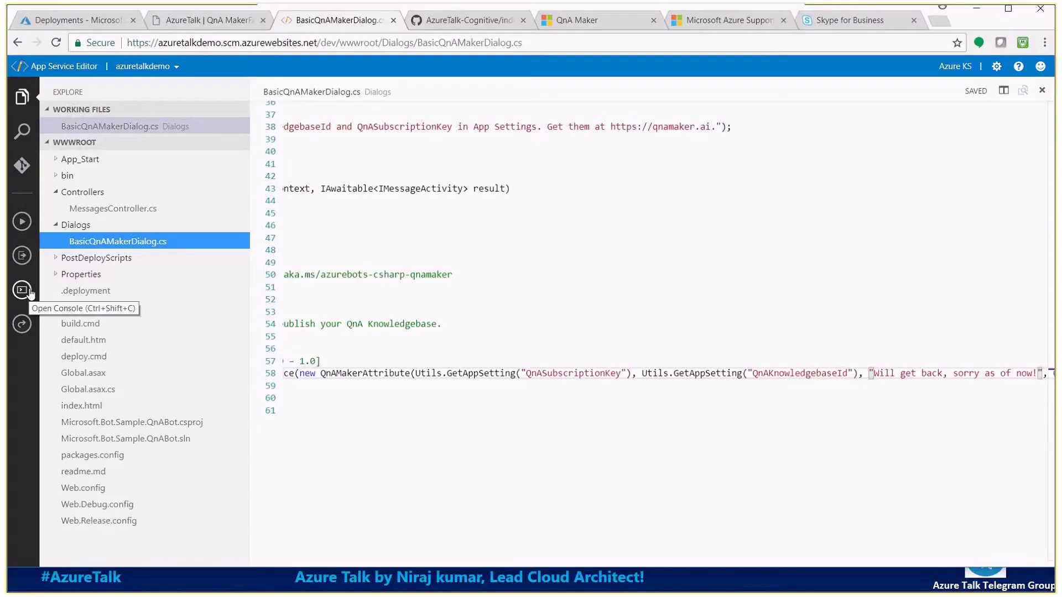
# - Run build.cmd in the App Service Editor console, which fails because npm isn't recognized
pyautogui.click(24, 294)
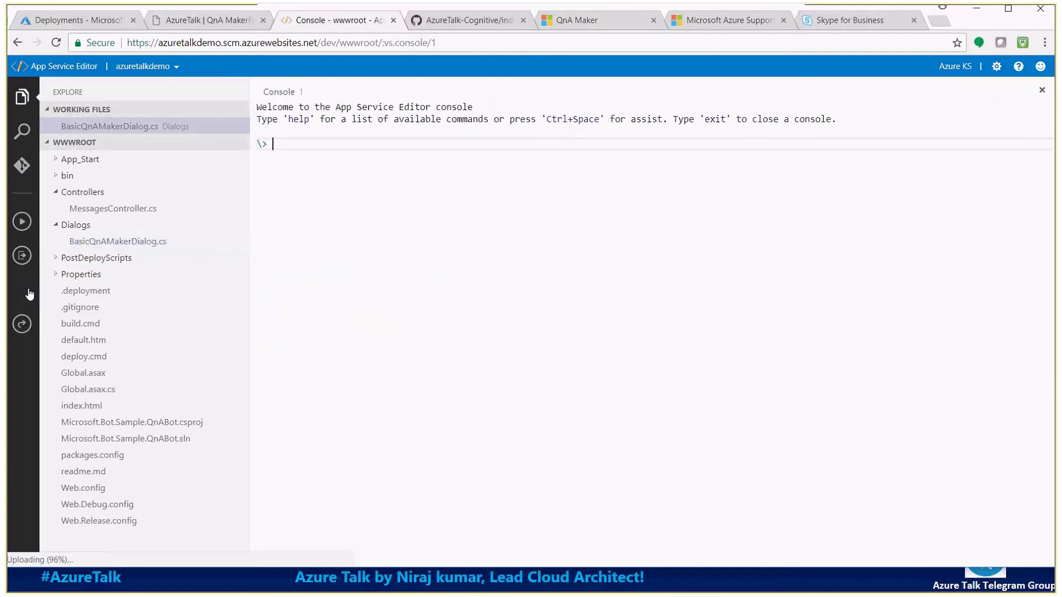
pyautogui.write('build.cmd')
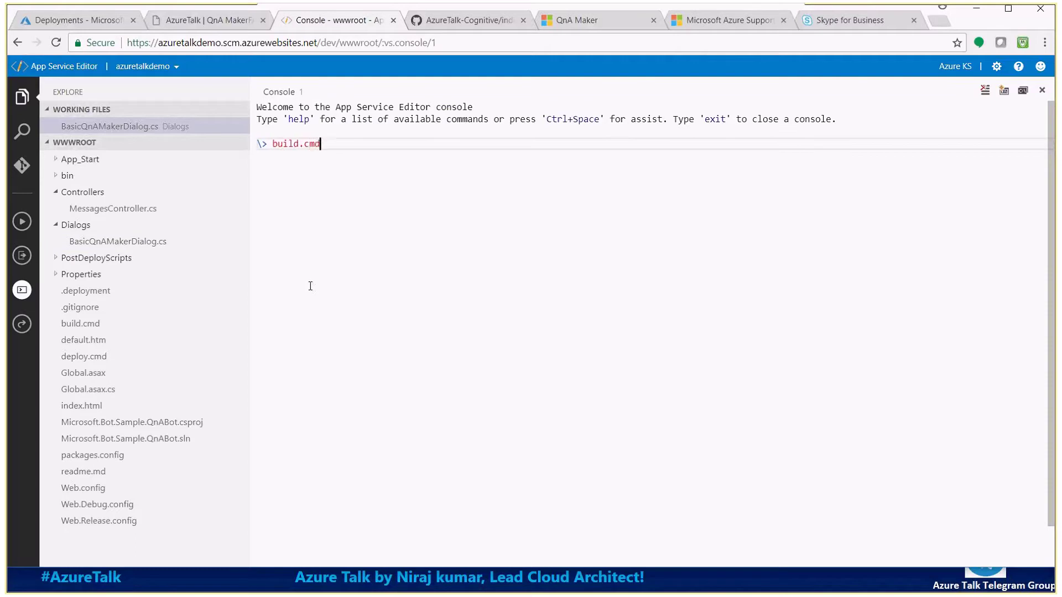
pyautogui.press('Return')
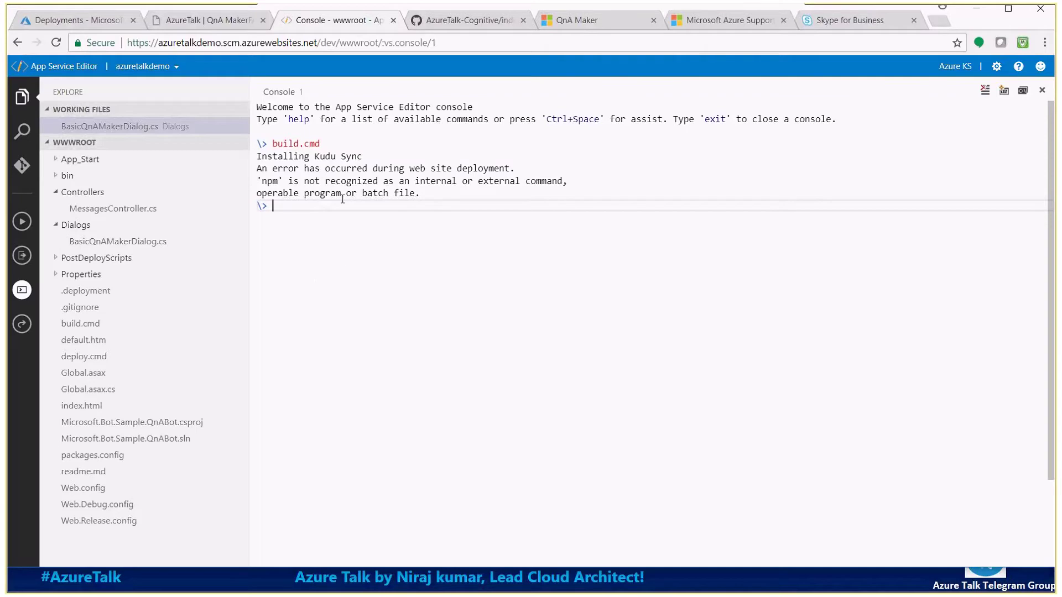
pyautogui.moveTo(271, 142); pyautogui.dragTo(322, 142)
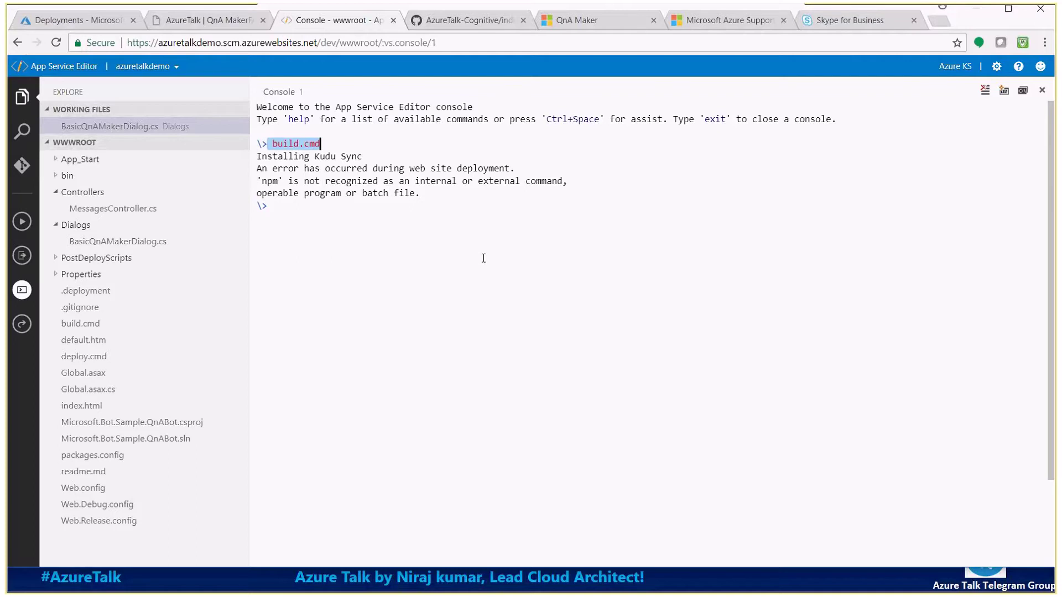
# - Visit the bot chat page, then bring Note.txt forward in Notepad
pyautogui.click(200, 21)
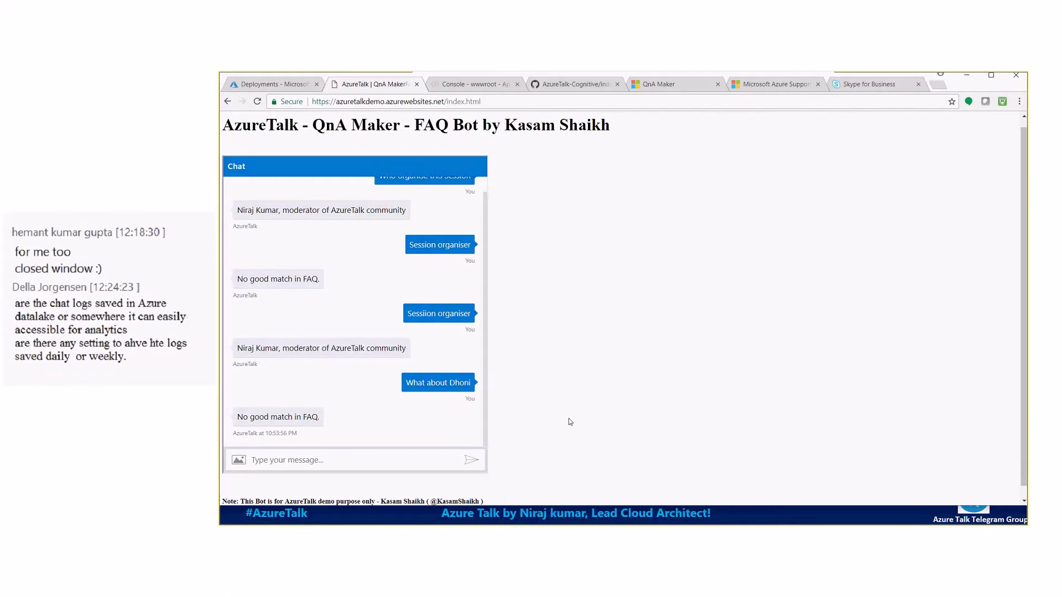
pyautogui.hotkey('alt', 'Tab')
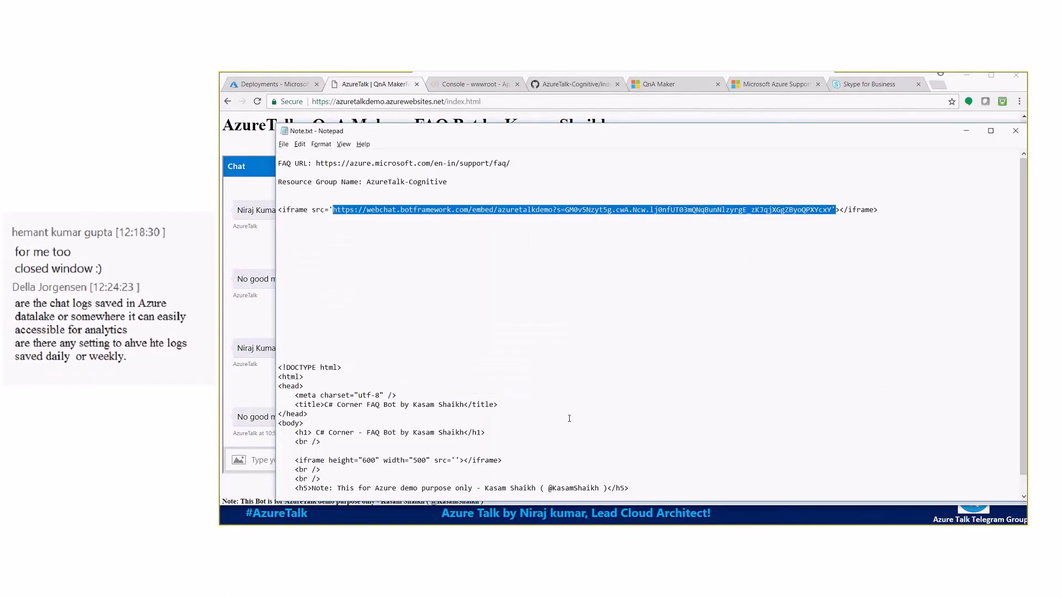
pyautogui.hotkey('alt', 'Tab')
pyautogui.hotkey('shift', 'Tab')
pyautogui.hotkey('shift', 'Tab')
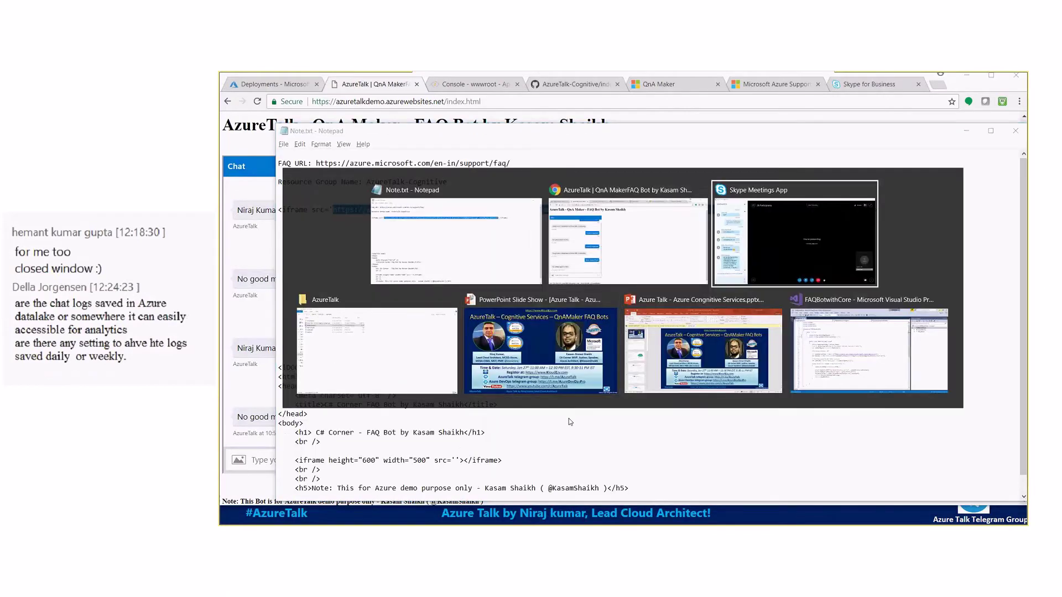
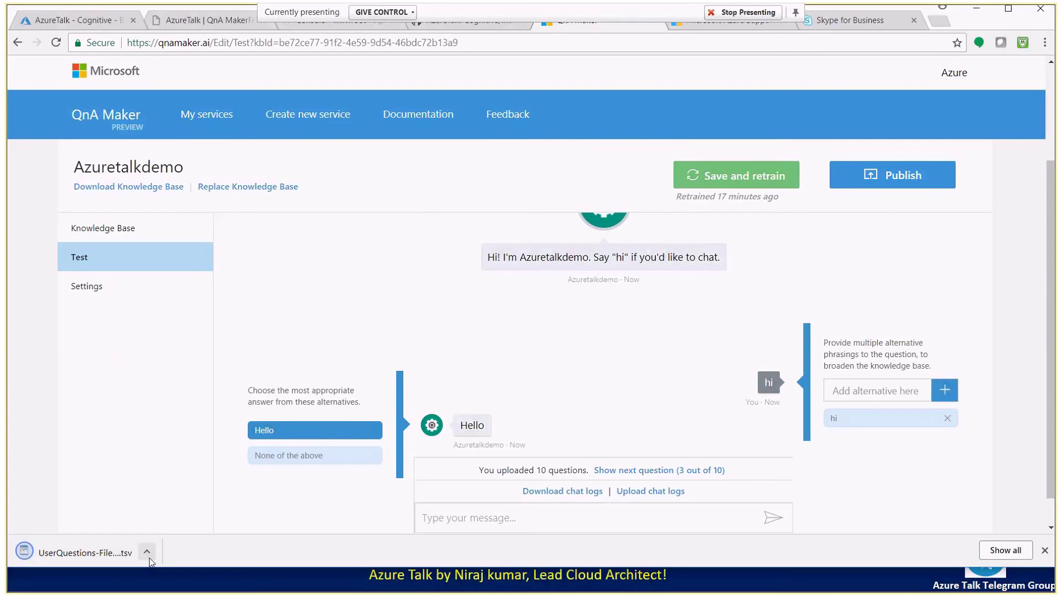
# - Open the chat log TSV maximized in WordPad, highlight the column headings and first timestamp, then close it
pyautogui.click(184, 471)
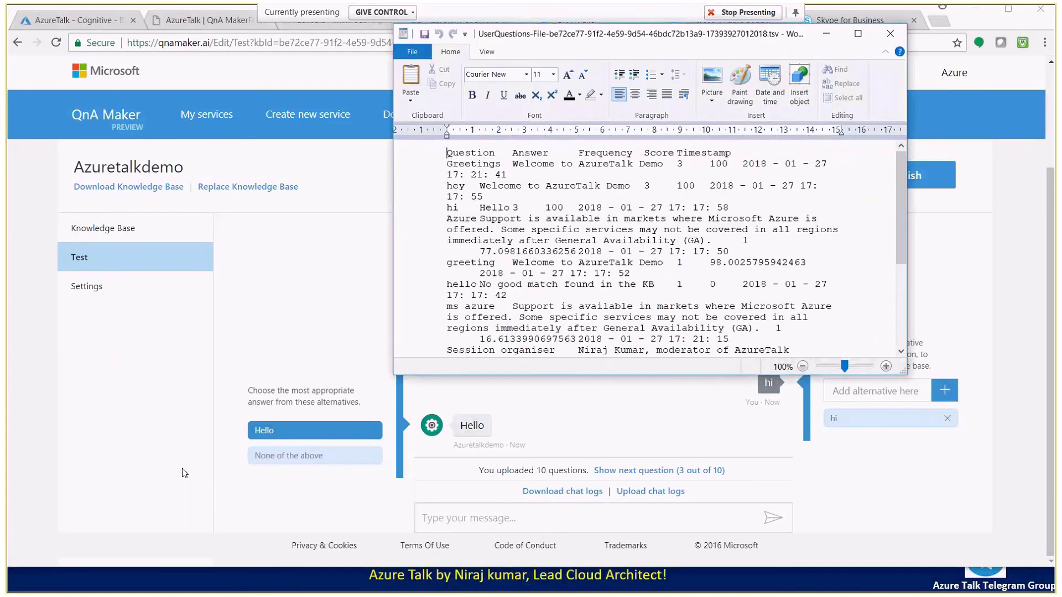
pyautogui.click(858, 33)
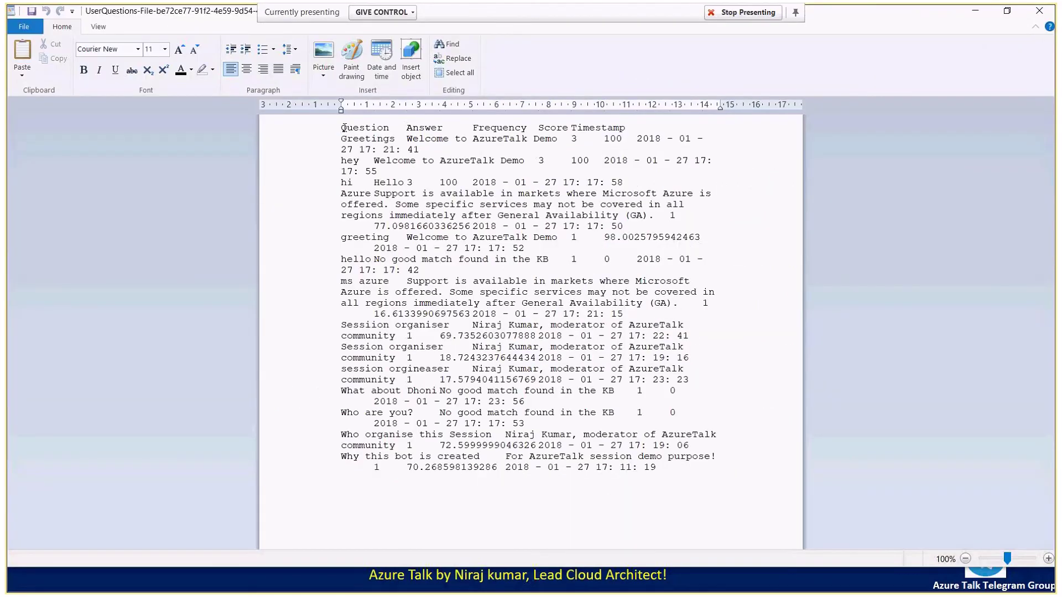
pyautogui.moveTo(342, 127); pyautogui.dragTo(595, 125)
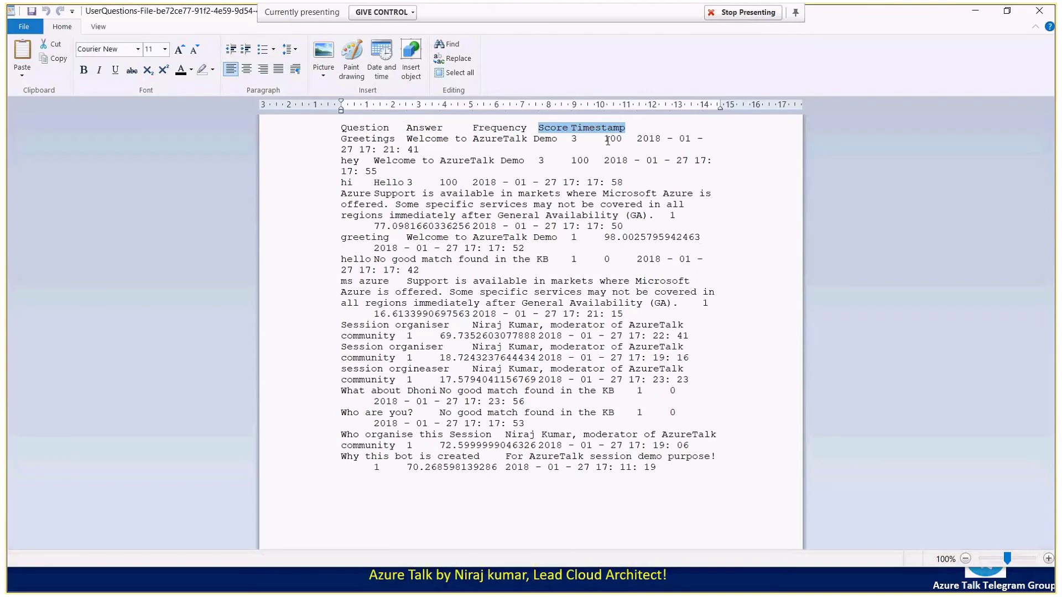
pyautogui.click(607, 141)
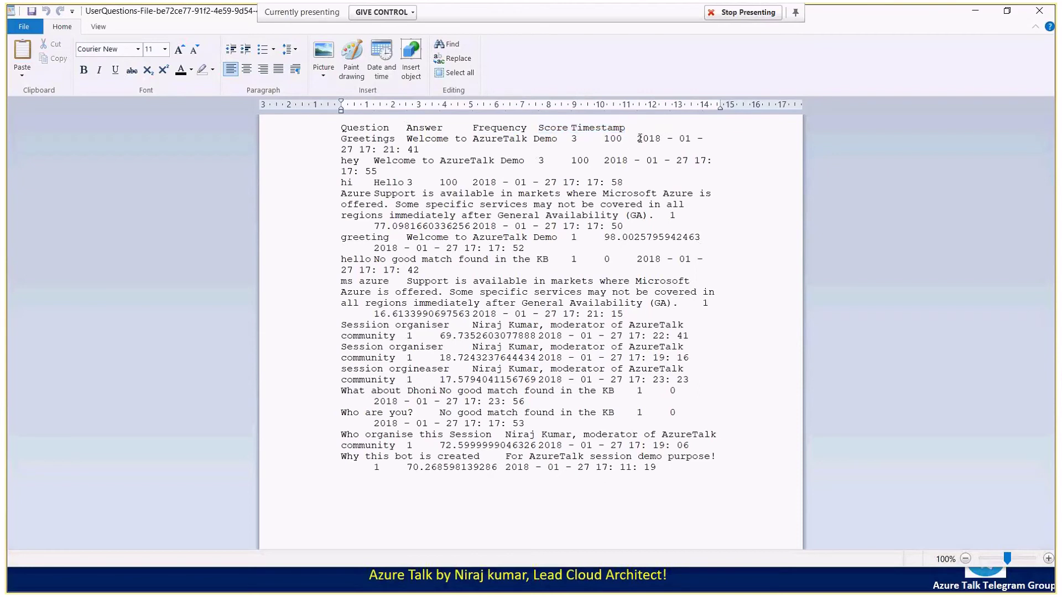
pyautogui.moveTo(639, 139); pyautogui.dragTo(657, 154)
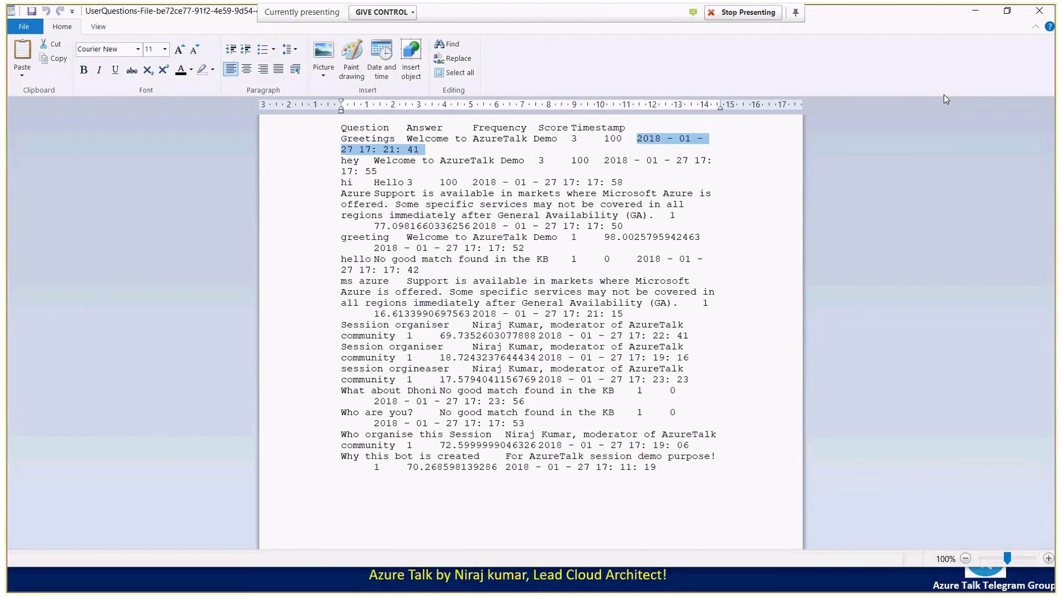
pyautogui.click(1050, 8)
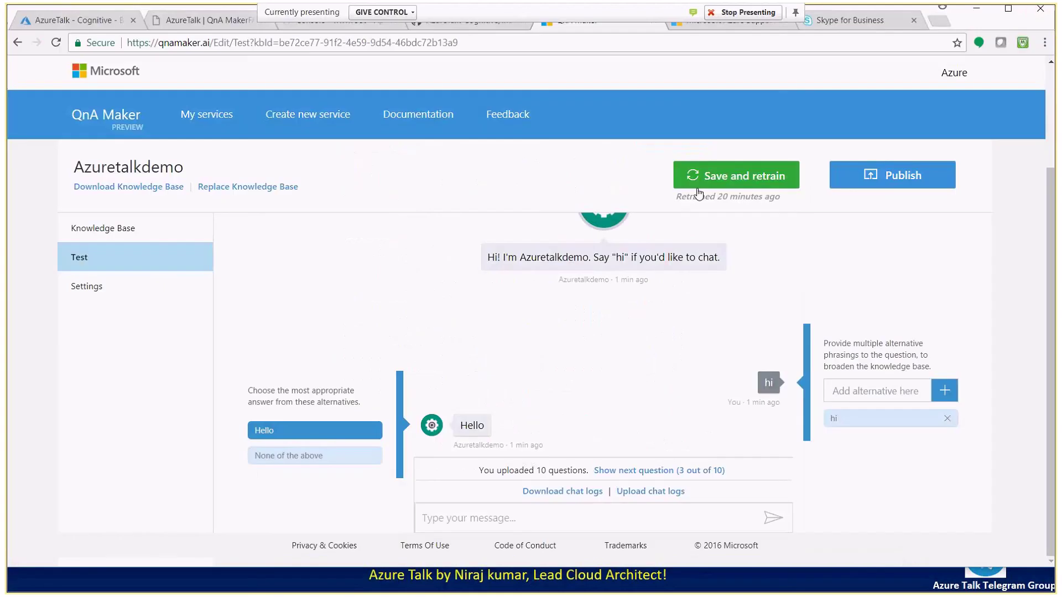
pyautogui.click(506, 123)
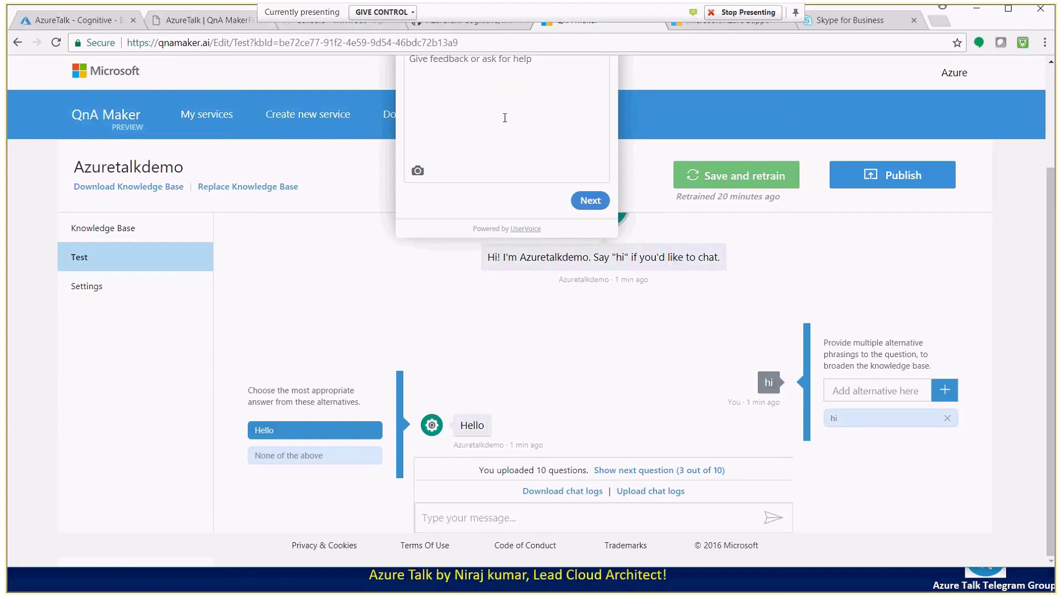
pyautogui.moveTo(1050, 196); pyautogui.dragTo(1055, 94)
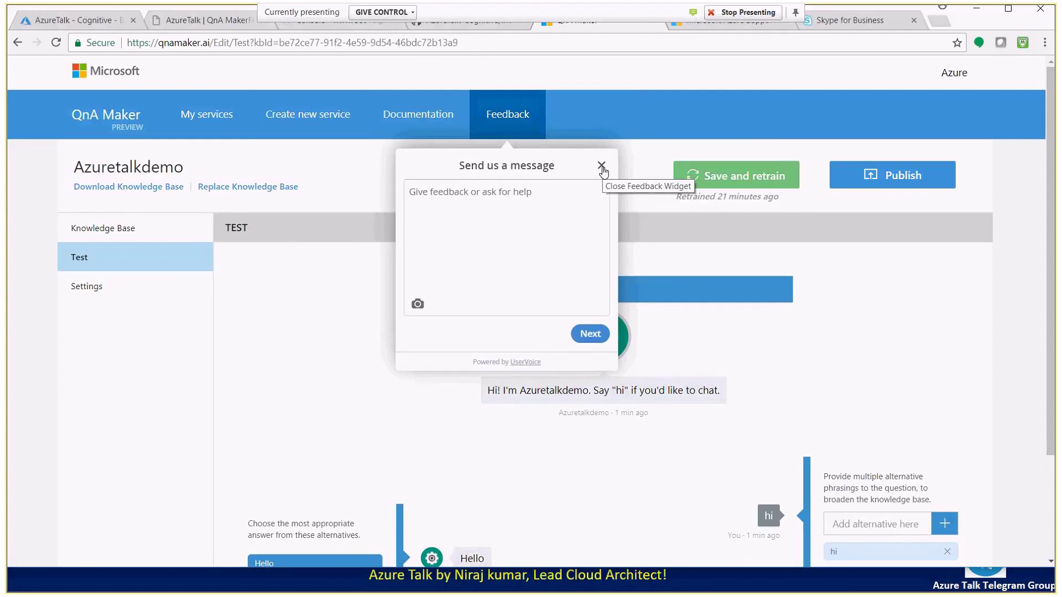
pyautogui.click(602, 166)
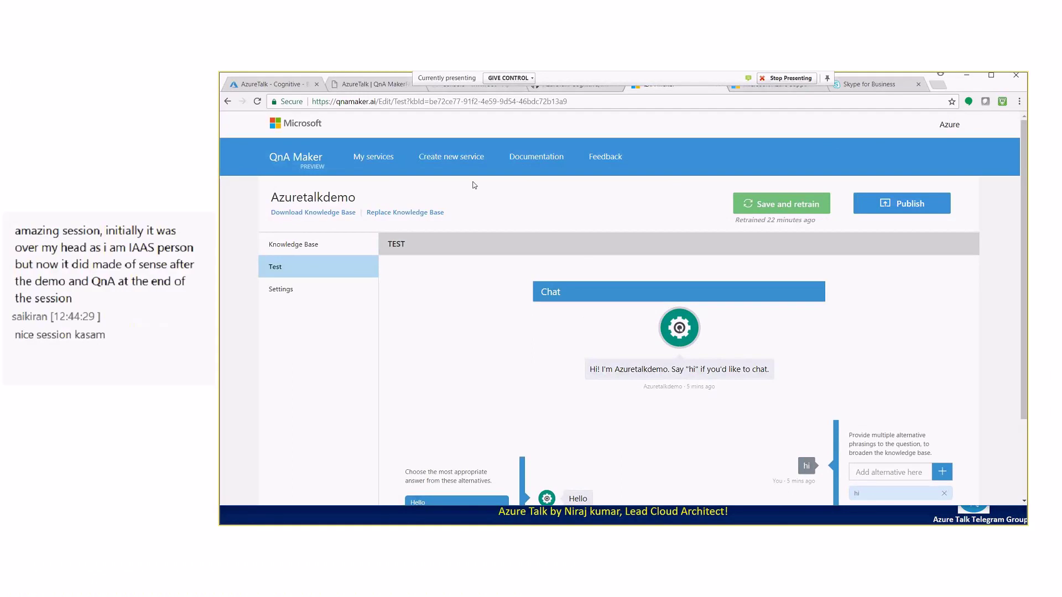
# - Switch from the QnA Maker test page back to the PowerPoint Q&A slide
pyautogui.hotkey('alt', 'Tab')
pyautogui.hotkey('alt', 'Tab')
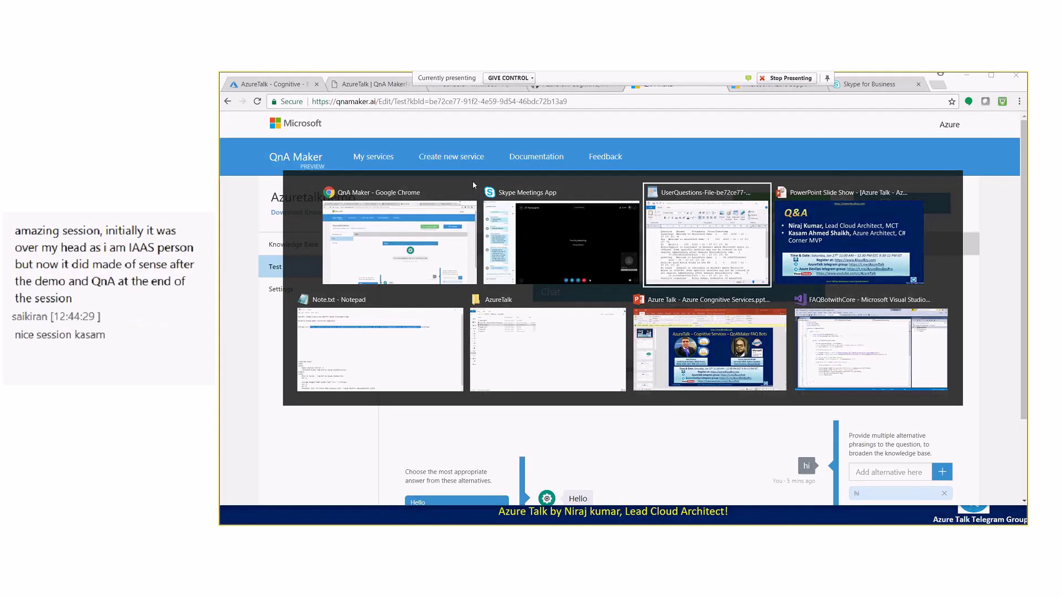
pyautogui.hotkey('alt', 'Tab')
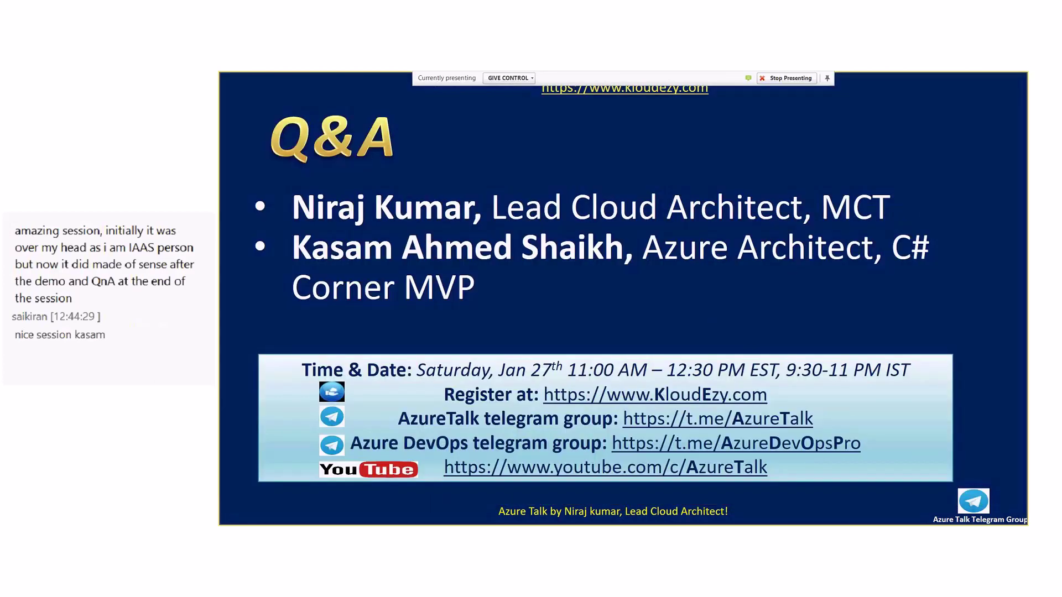